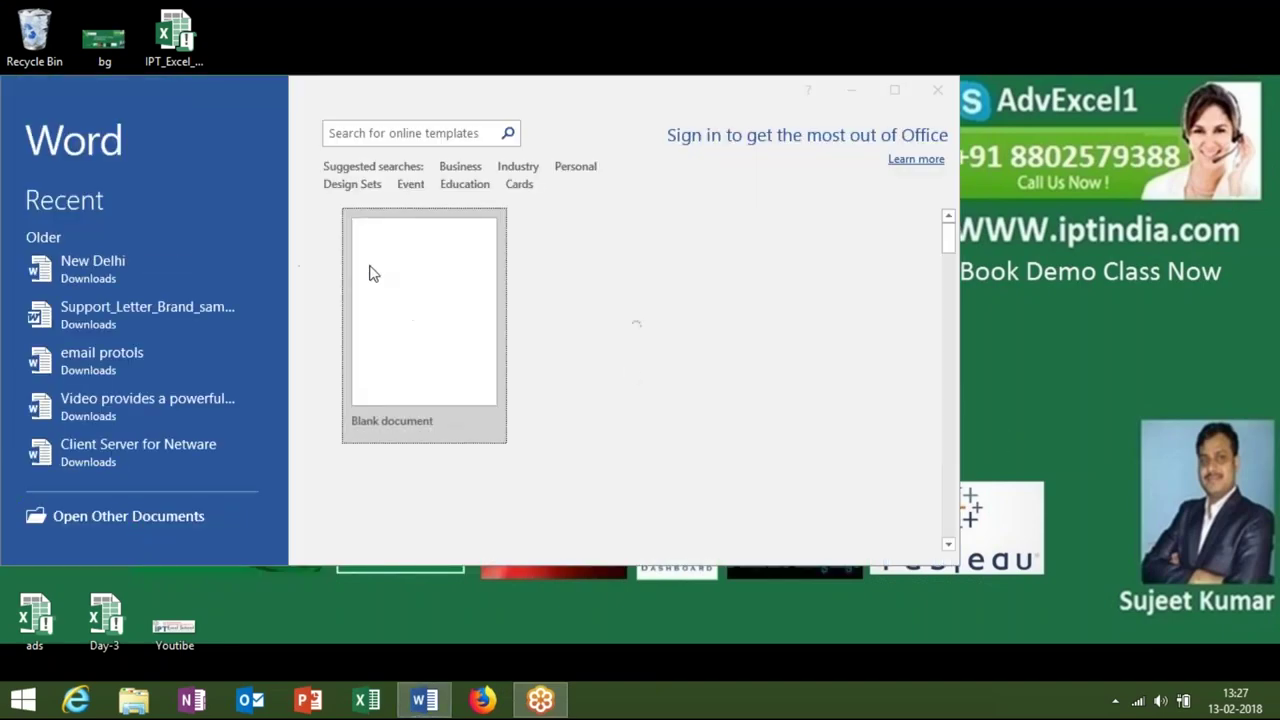
- Create a maximized blank document, browse the Insert tab's Shapes gallery, then launch File Explorer
{"action": "left_click", "coordinate": [369, 271]}
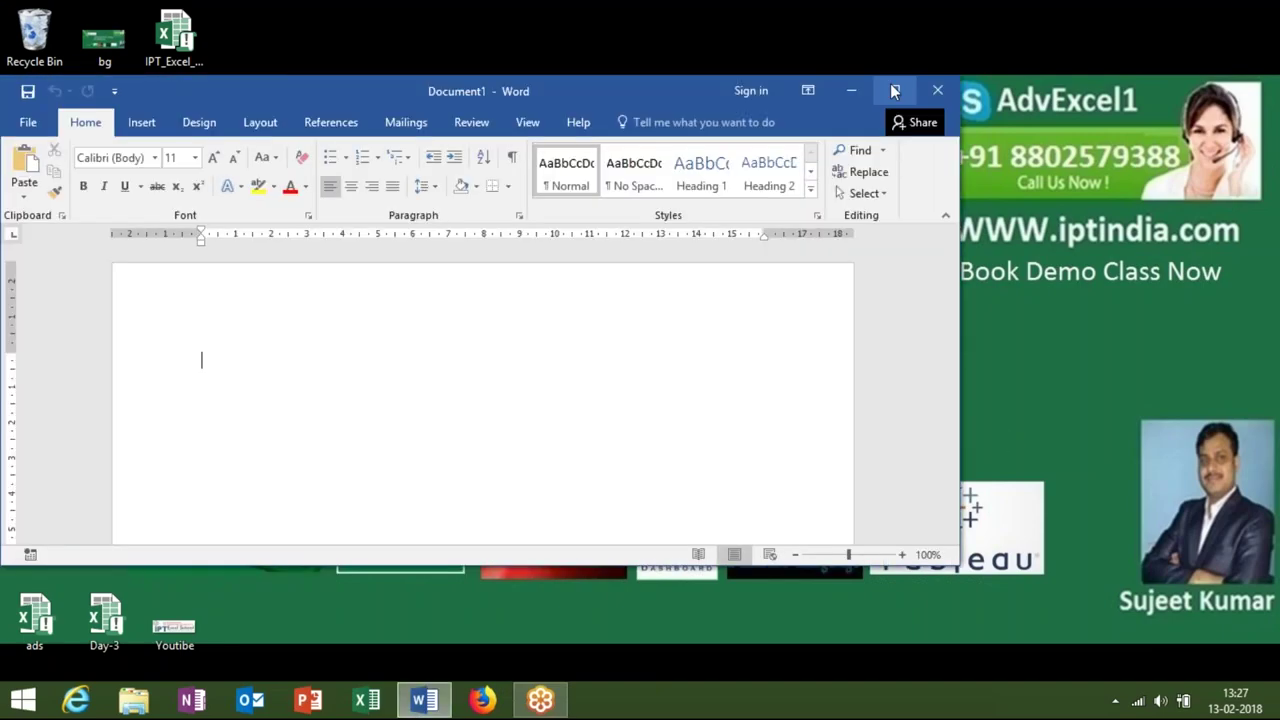
{"action": "left_click", "coordinate": [894, 91]}
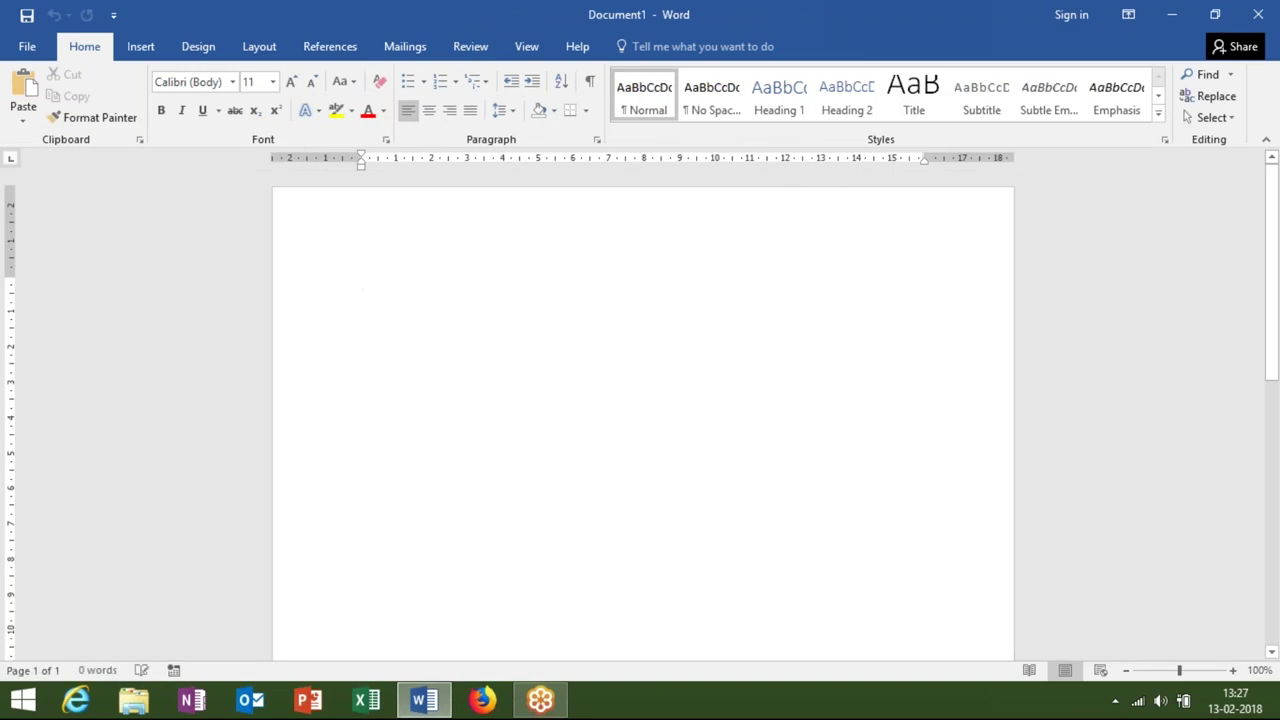
{"action": "left_click", "coordinate": [150, 47]}
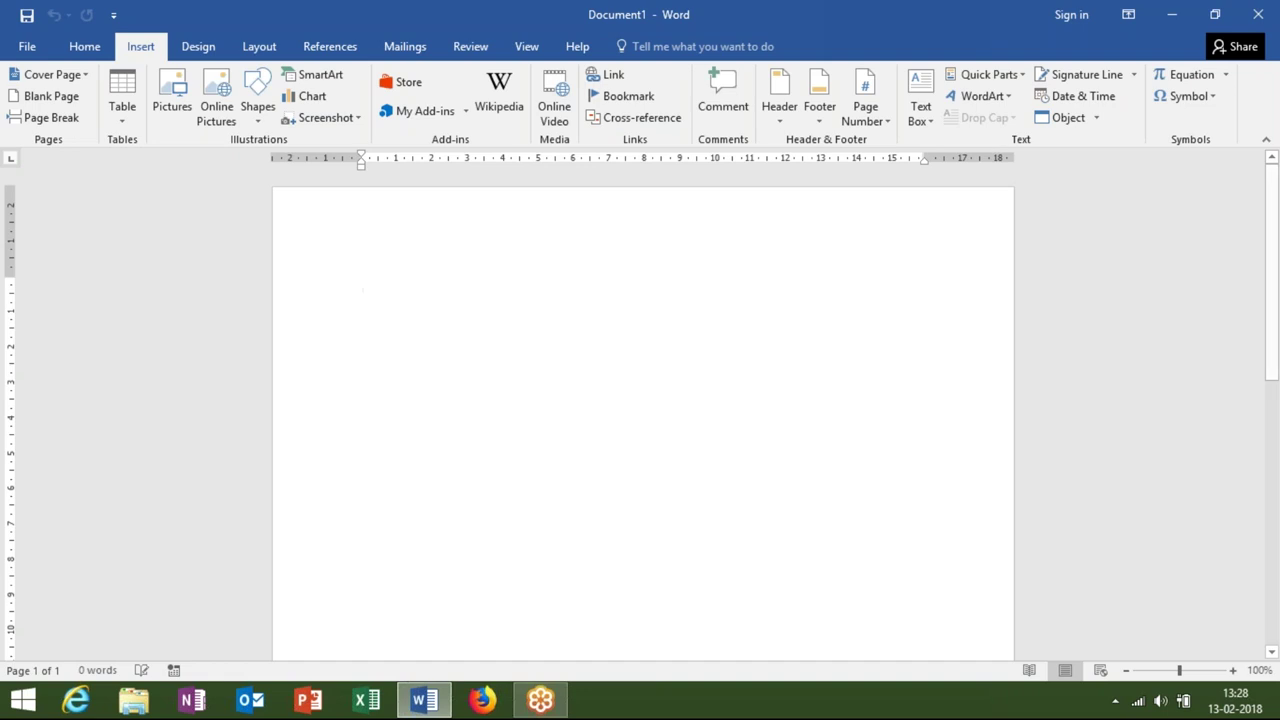
{"action": "left_click", "coordinate": [258, 112]}
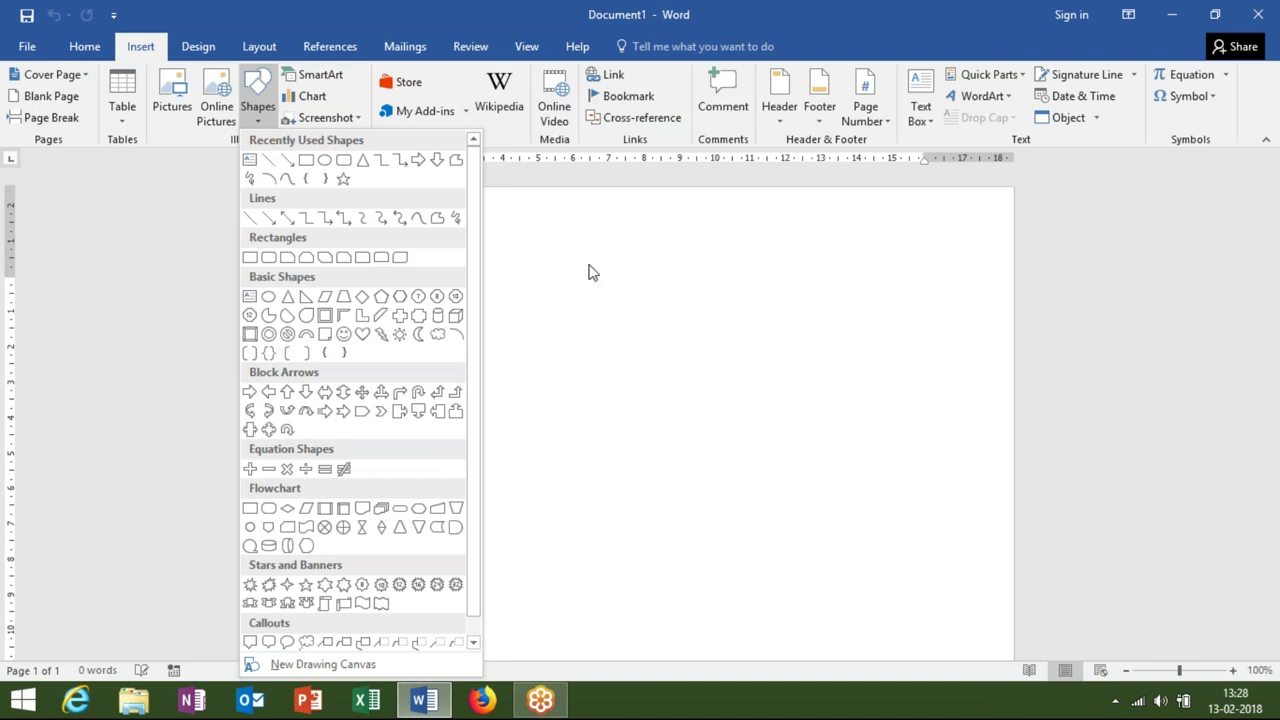
{"action": "left_click", "coordinate": [606, 289]}
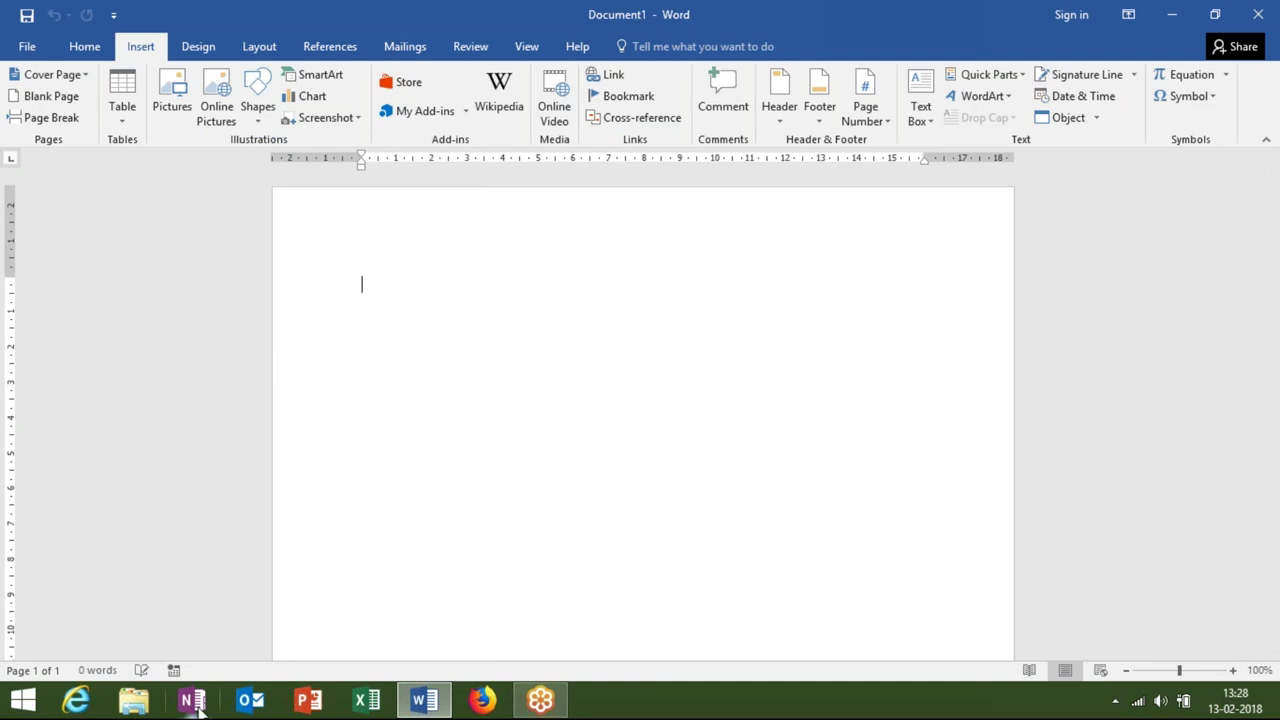
{"action": "left_click", "coordinate": [152, 705]}
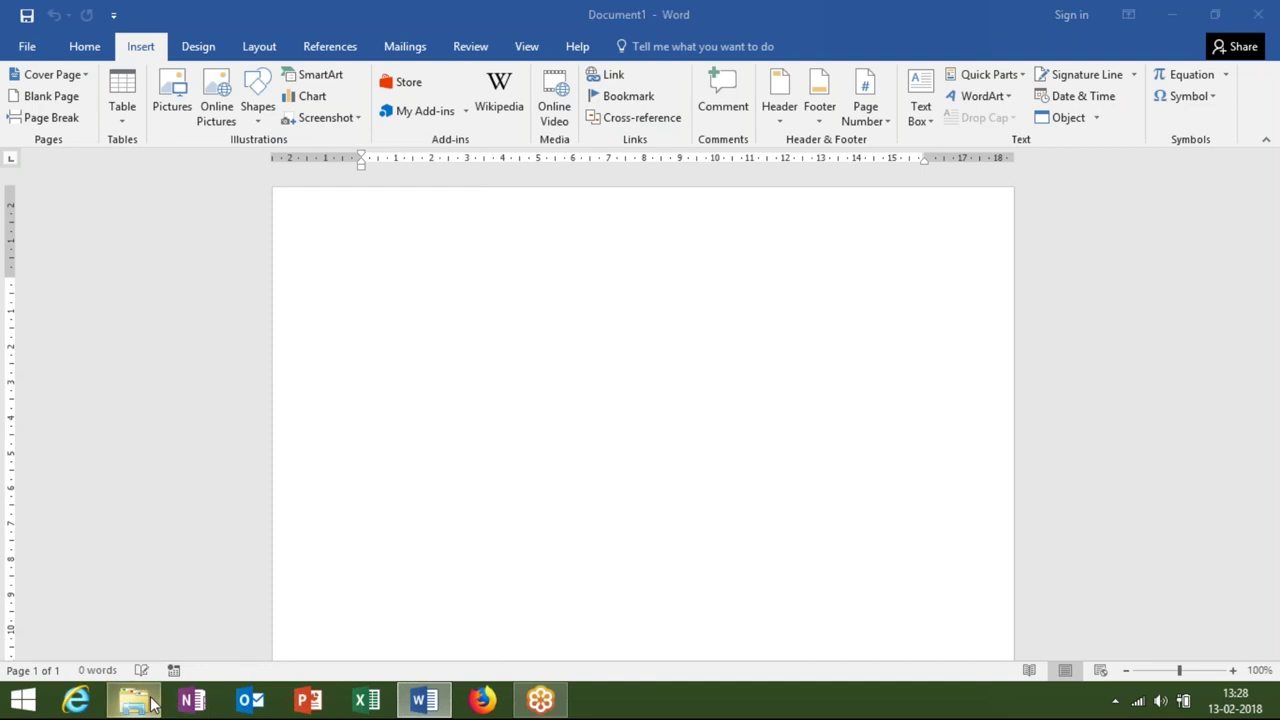
- Preview the banner (3) and ACTI images from Downloads in Photo Viewer, then return to Word
{"action": "left_click", "coordinate": [55, 388]}
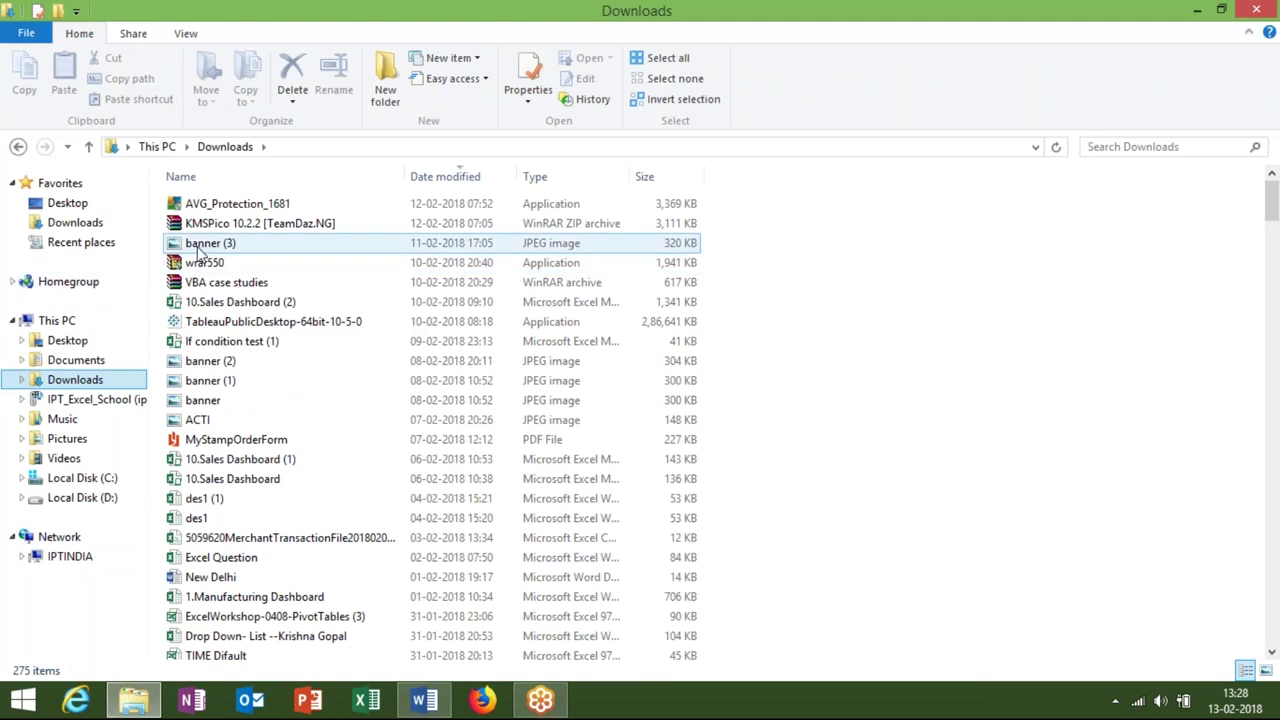
{"action": "double_click", "coordinate": [203, 246]}
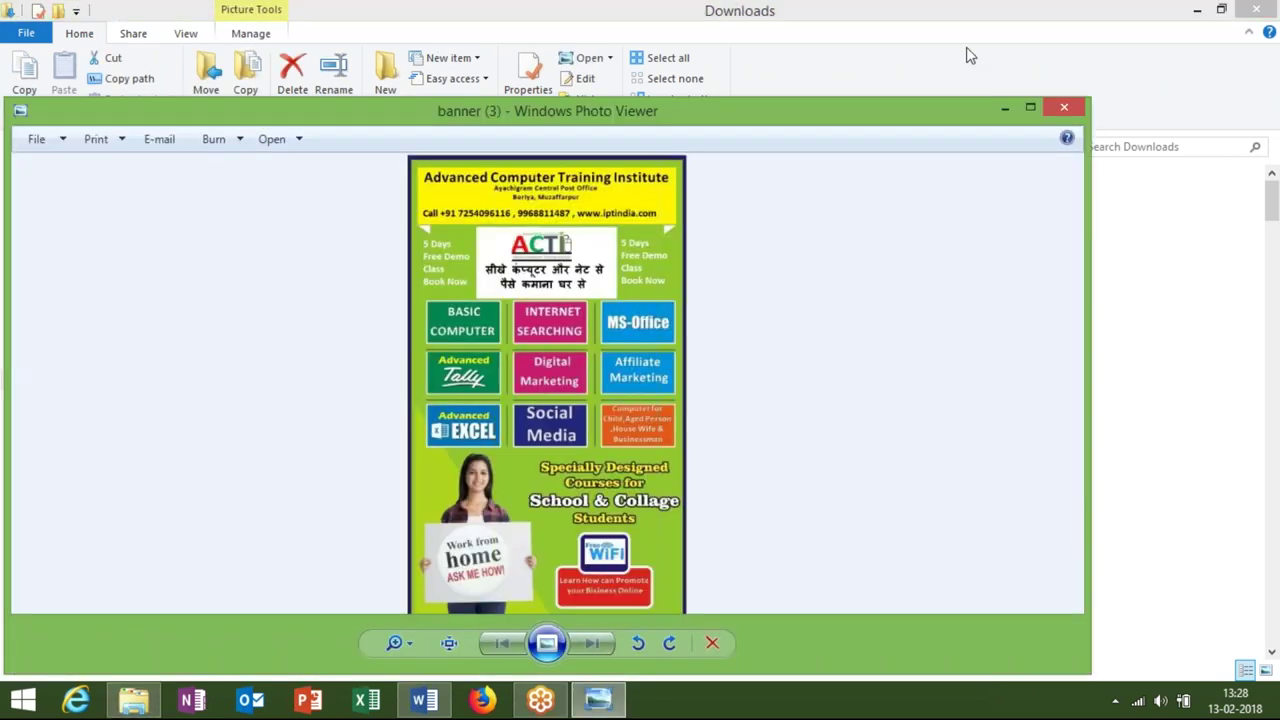
{"action": "left_click_drag", "start_coordinate": [814, 118], "coordinate": [452, 153]}
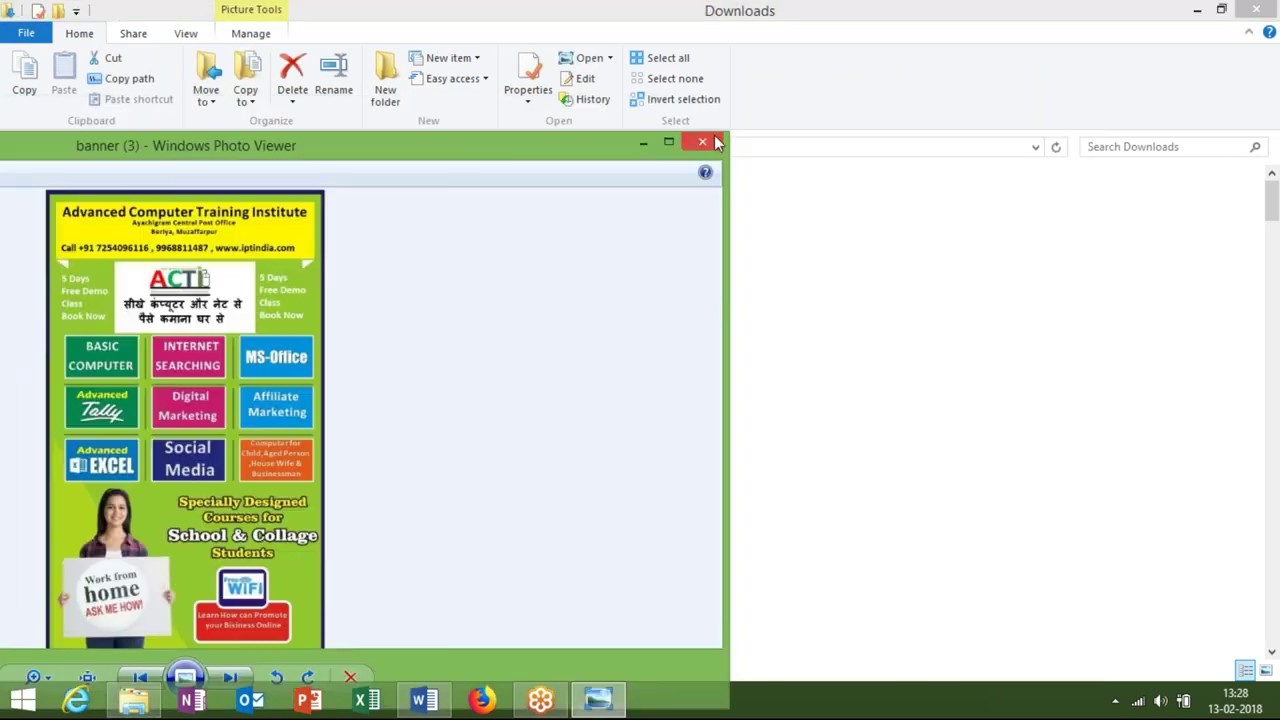
{"action": "left_click", "coordinate": [703, 143]}
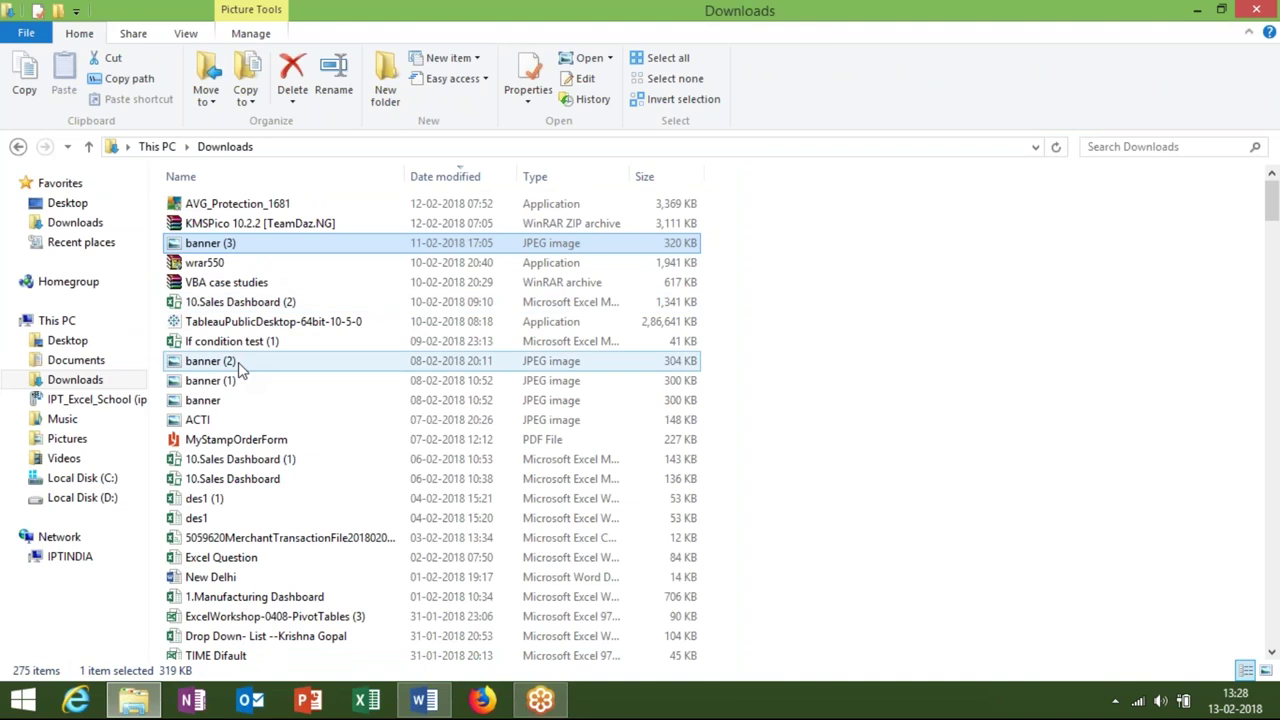
{"action": "double_click", "coordinate": [205, 420]}
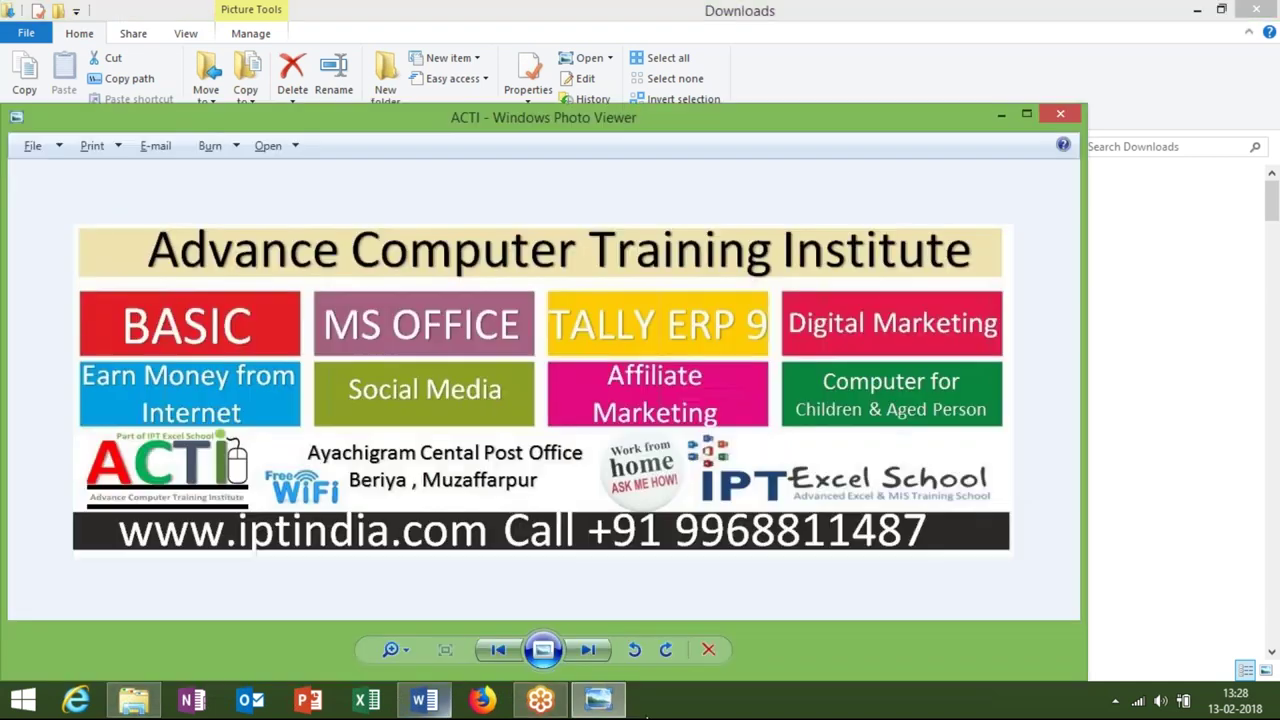
{"action": "left_click", "coordinate": [424, 700]}
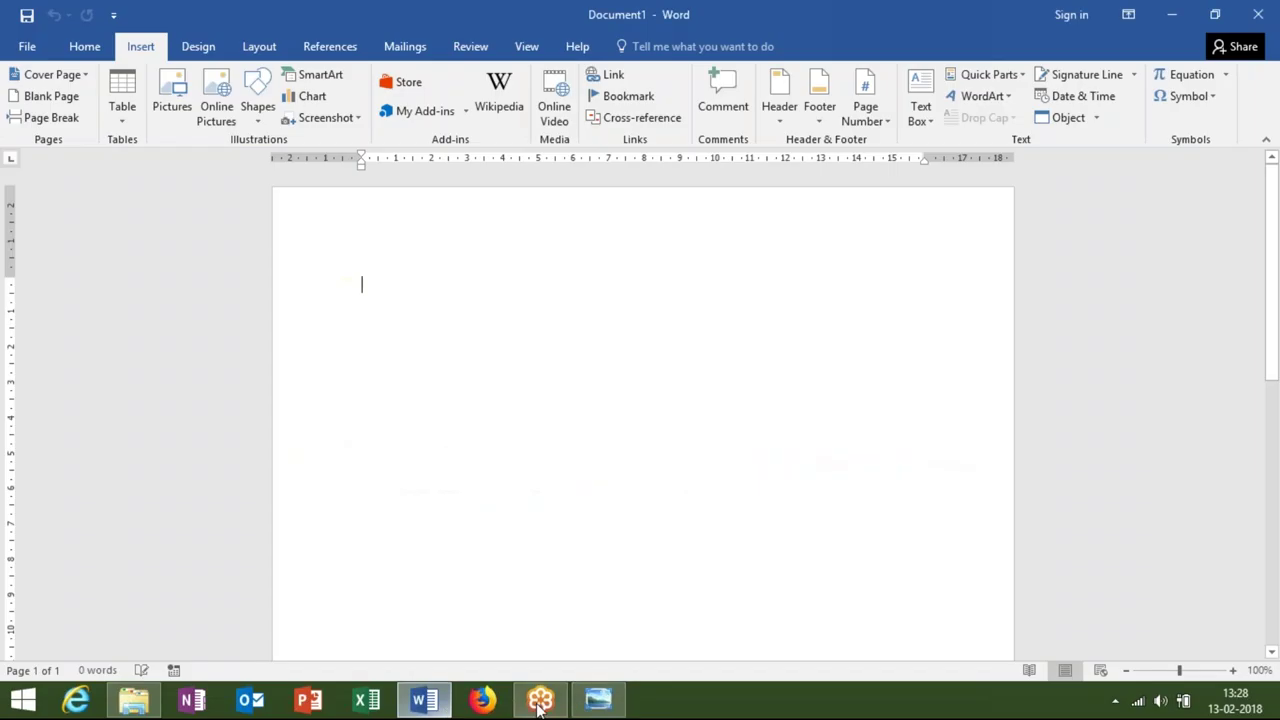
{"action": "left_click", "coordinate": [598, 700]}
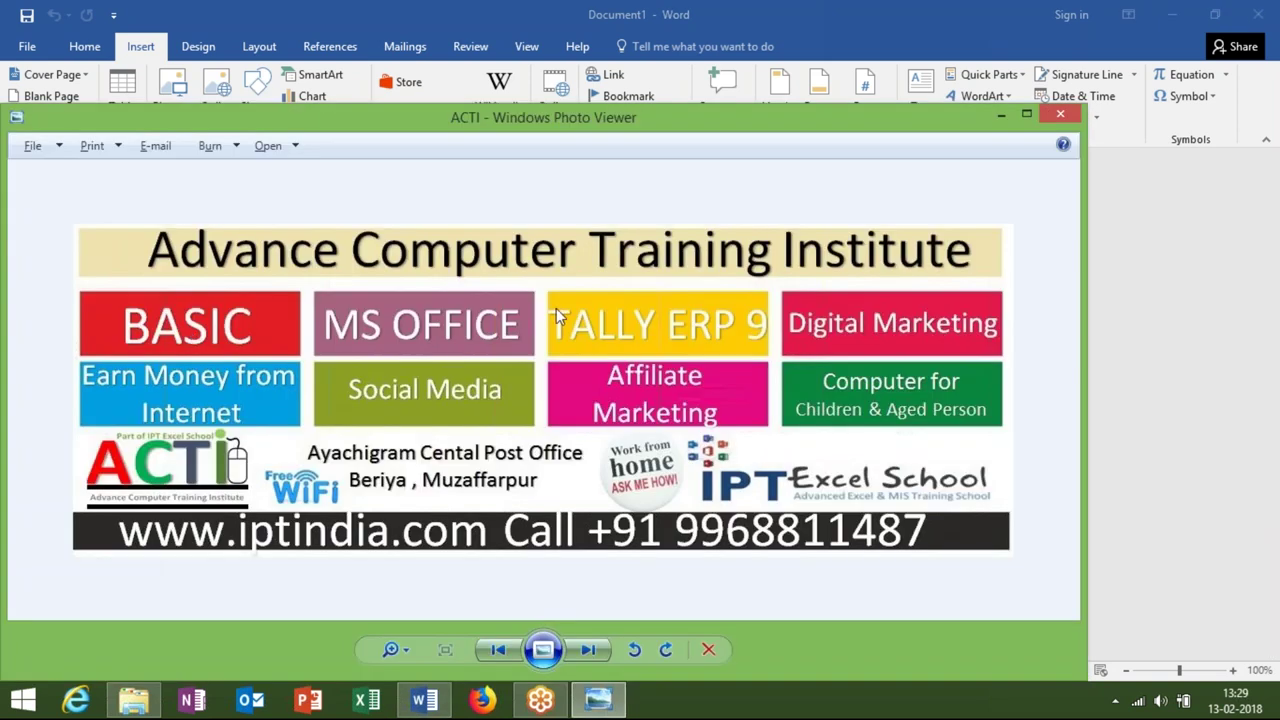
{"action": "key", "text": "alt+Tab"}
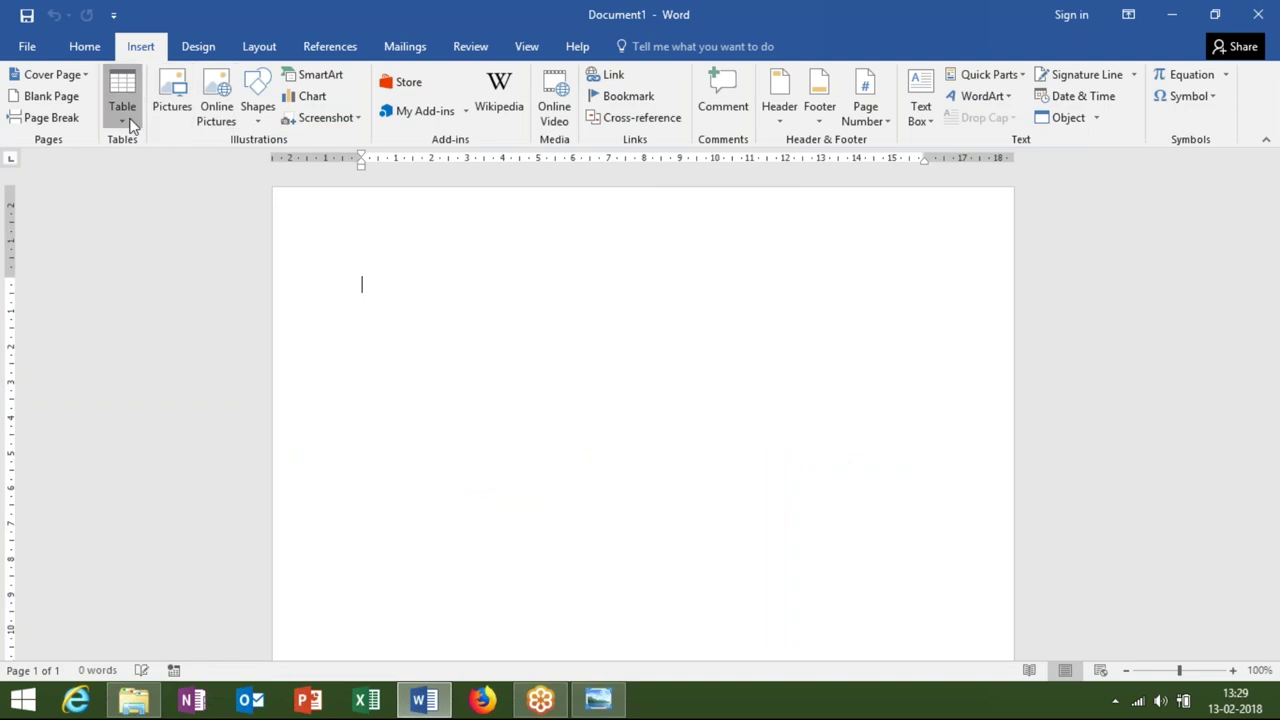
- Insert a 4-column, 5-row table and select its first row and fourth column
{"action": "left_click", "coordinate": [131, 124]}
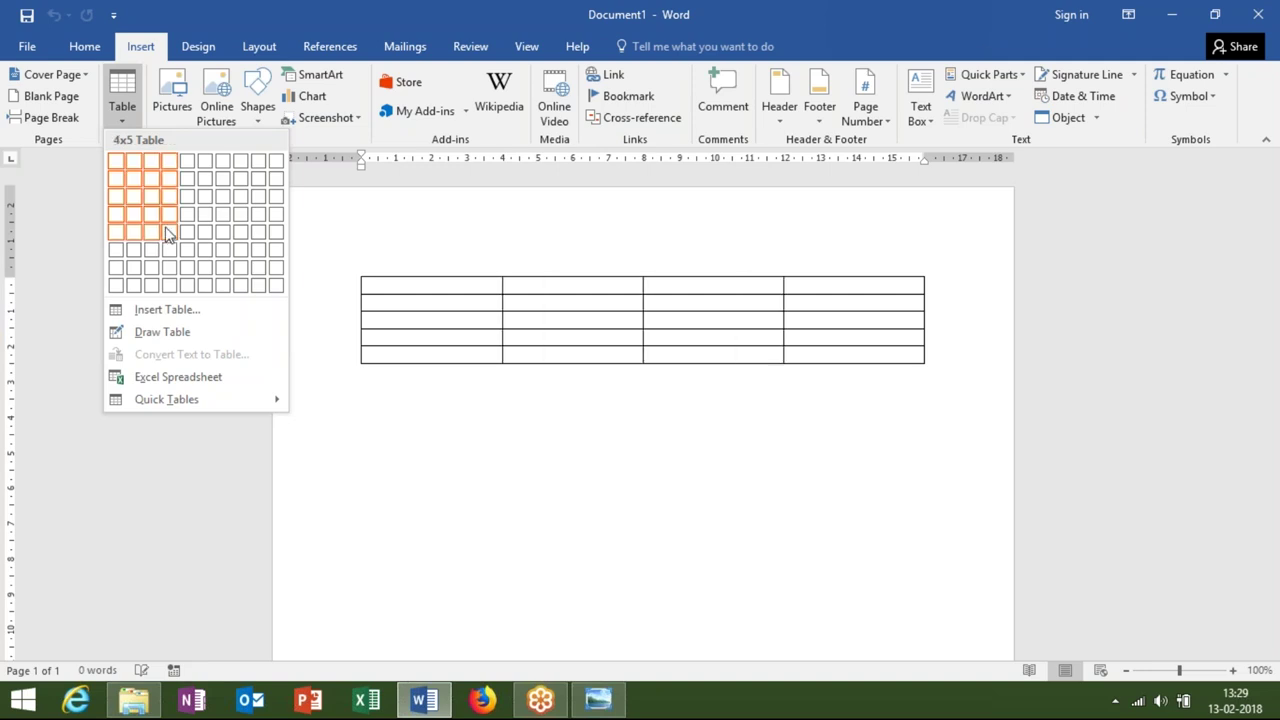
{"action": "left_click", "coordinate": [168, 234]}
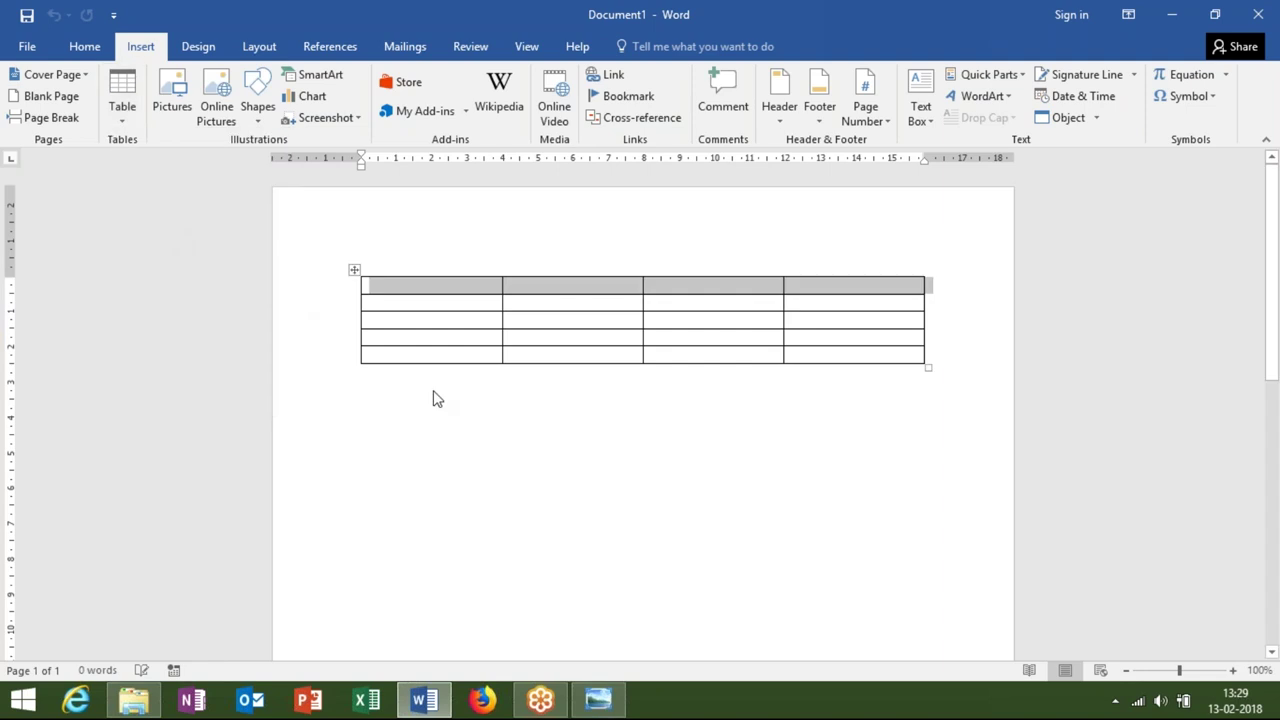
{"action": "left_click_drag", "start_coordinate": [425, 282], "coordinate": [807, 291]}
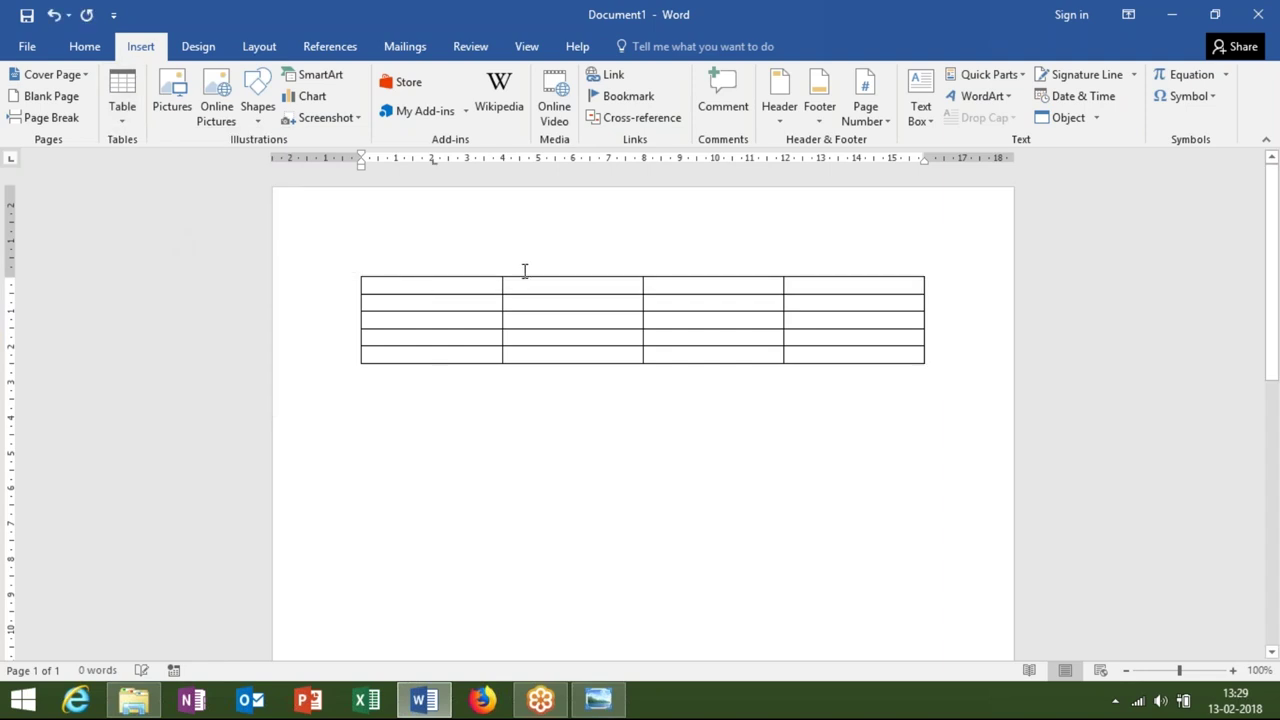
{"action": "left_click", "coordinate": [808, 274]}
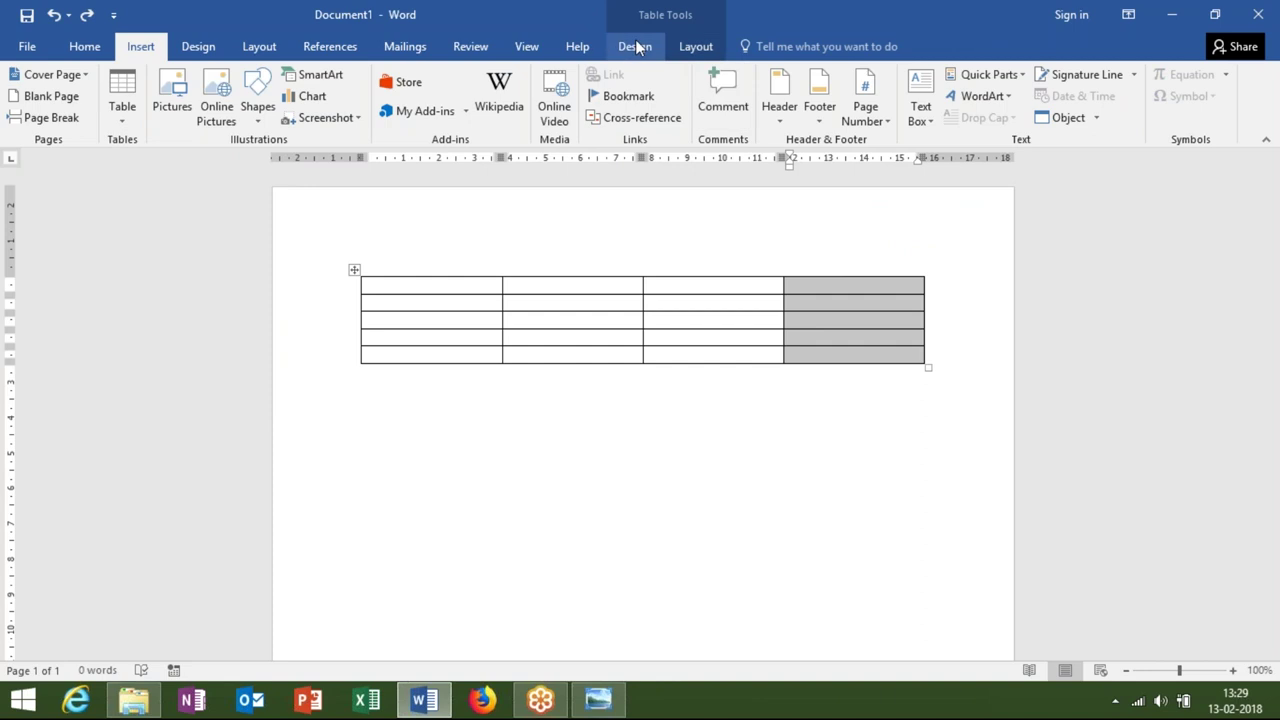
- Merge table rows 1 and 4 into single cells, undoing a trial fourth-column merge
{"action": "left_click", "coordinate": [637, 47]}
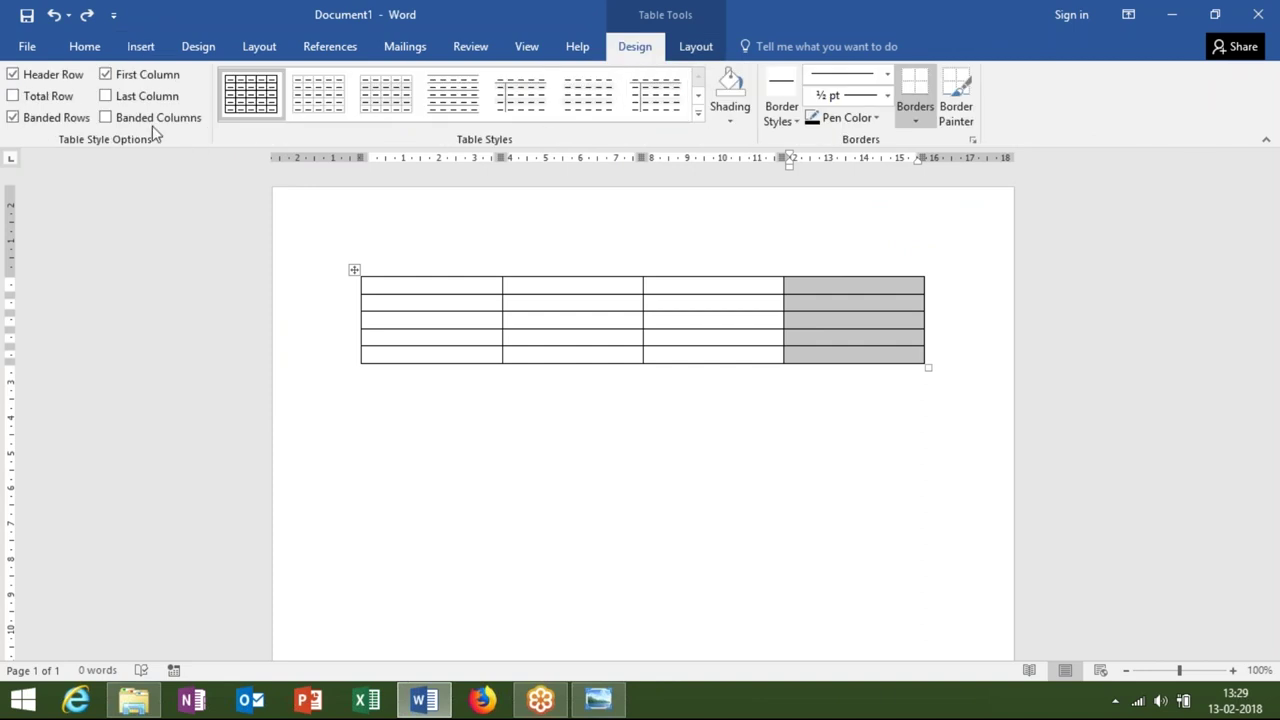
{"action": "left_click", "coordinate": [698, 50]}
{"action": "left_click", "coordinate": [482, 118]}
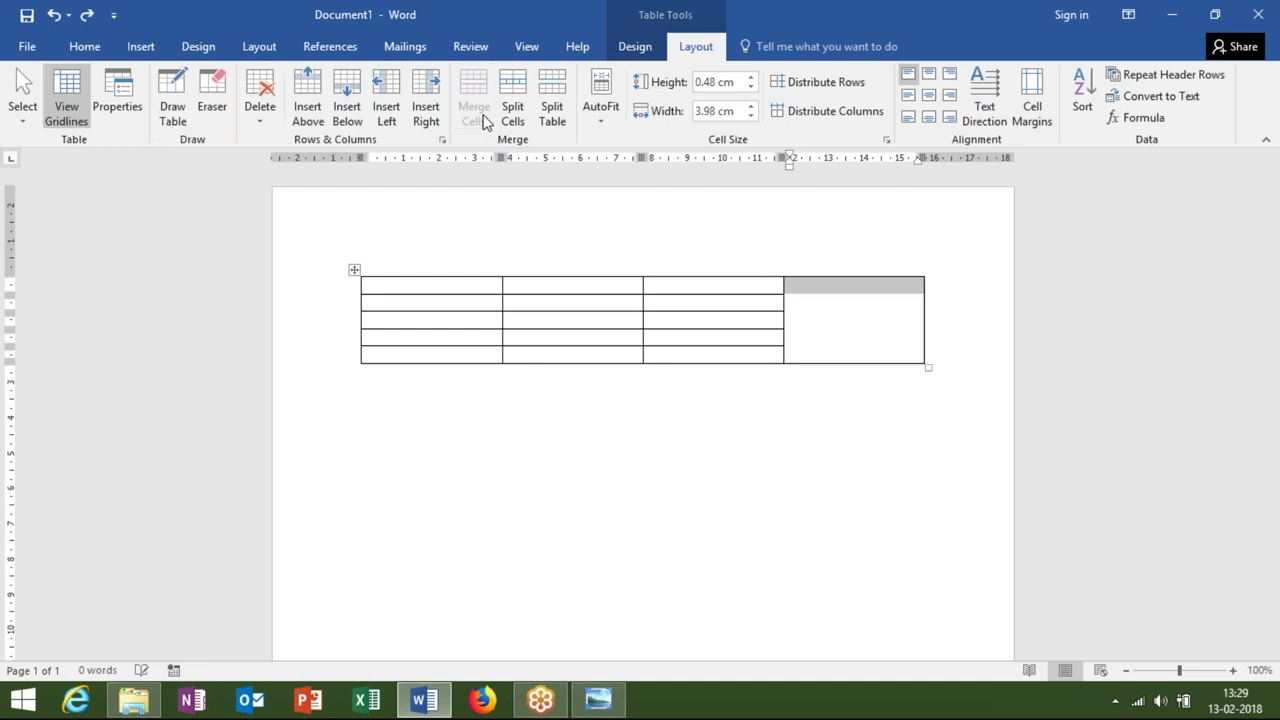
{"action": "key", "text": "ctrl+z"}
{"action": "left_click_drag", "start_coordinate": [370, 285], "coordinate": [816, 284]}
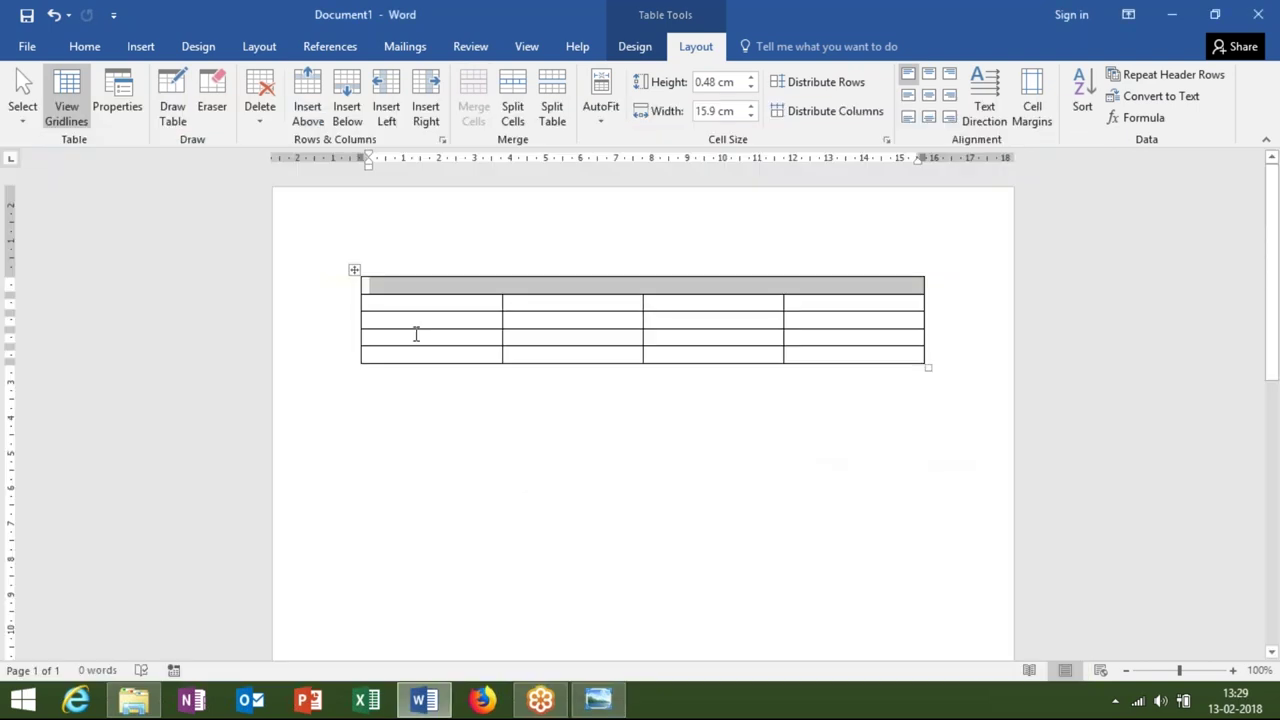
{"action": "left_click", "coordinate": [439, 332]}
{"action": "left_click_drag", "start_coordinate": [439, 332], "coordinate": [844, 334]}
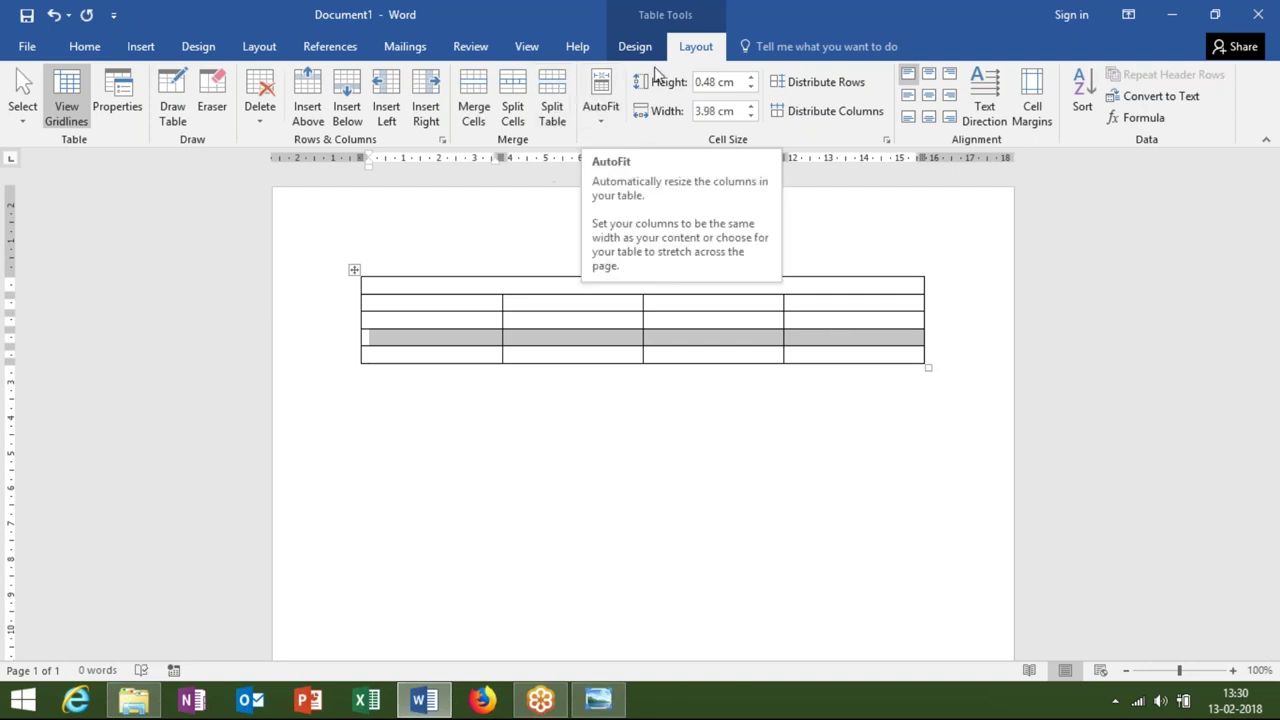
{"action": "left_click", "coordinate": [474, 118]}
{"action": "mouse_move", "coordinate": [440, 358]}
{"action": "left_mouse_down"}
{"action": "mouse_move", "coordinate": [527, 345]}
{"action": "mouse_move", "coordinate": [448, 377]}
{"action": "mouse_move", "coordinate": [817, 368]}
{"action": "mouse_move", "coordinate": [831, 357]}
{"action": "left_mouse_up"}
{"action": "left_click", "coordinate": [448, 377]}
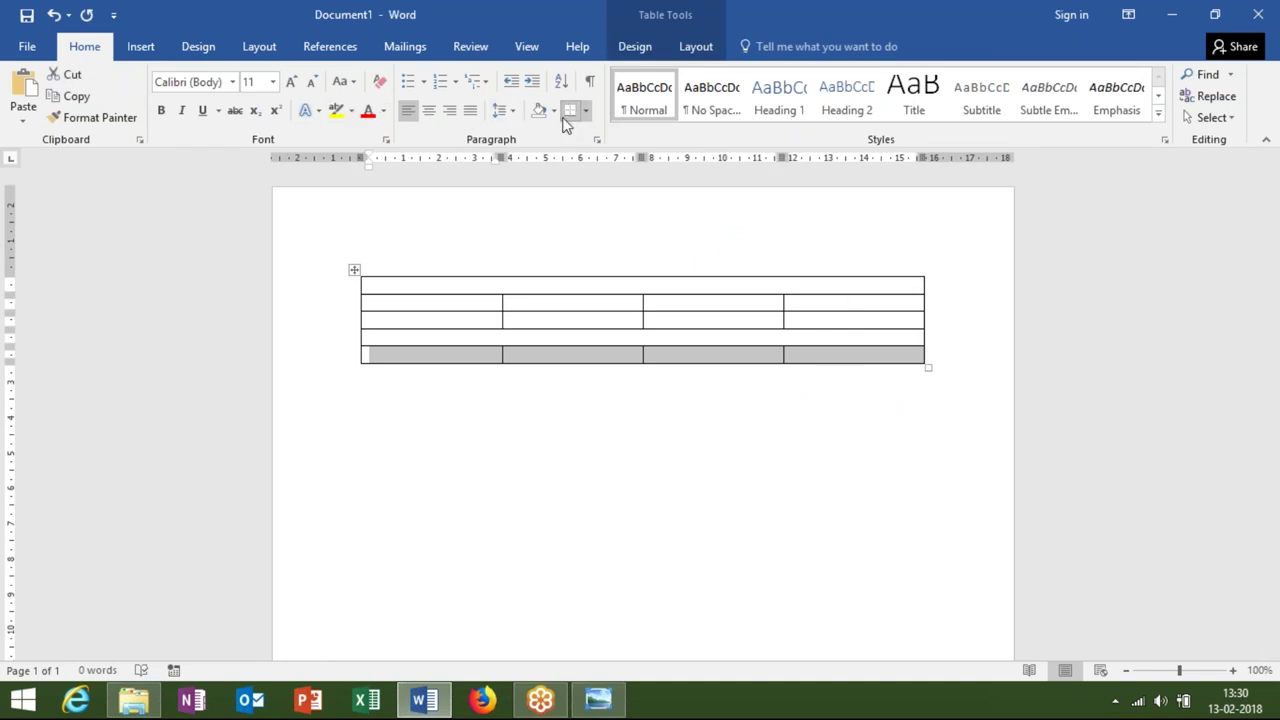
- Merge the bottom row into one cell and try, then undo, splitting the first row
{"action": "left_click", "coordinate": [700, 47]}
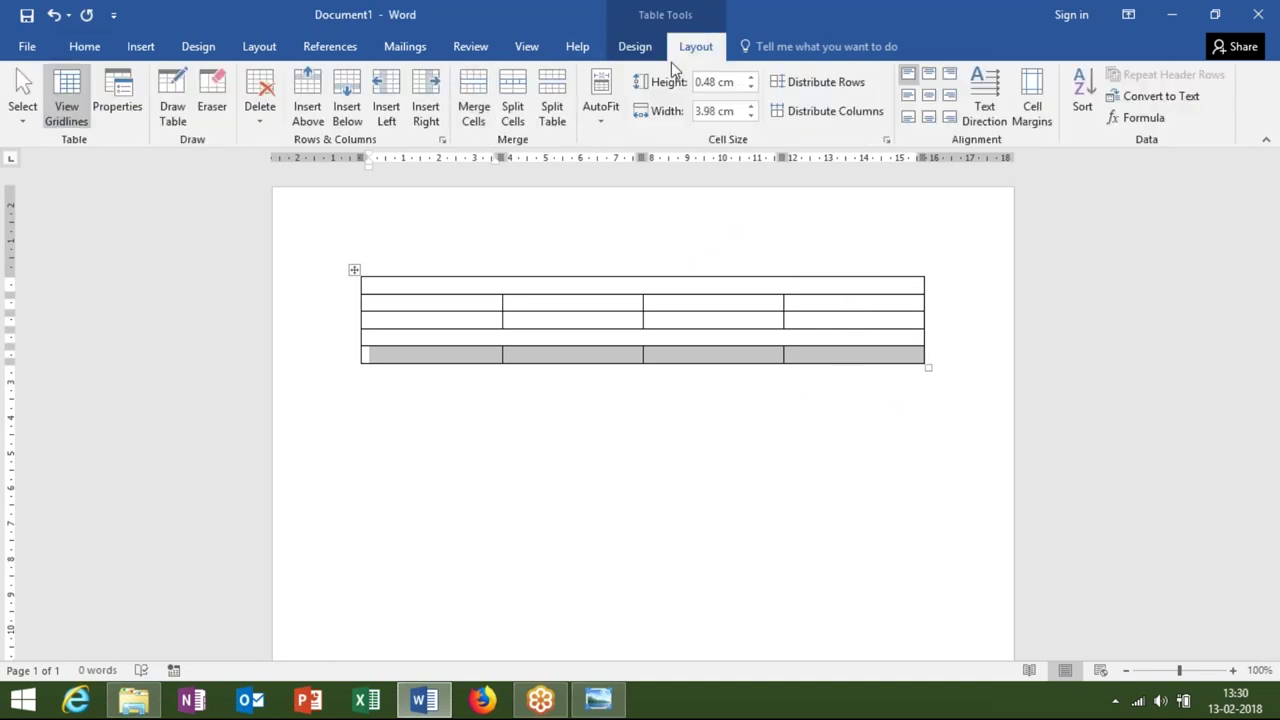
{"action": "left_click", "coordinate": [472, 114]}
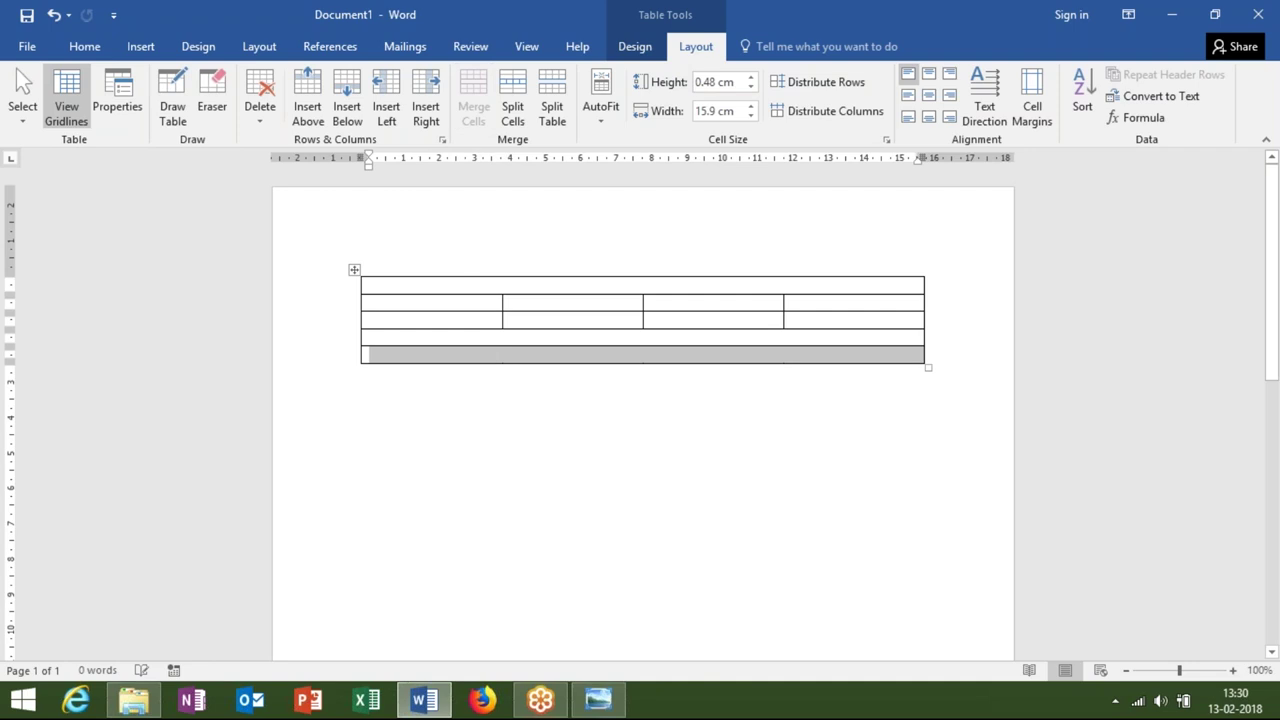
{"action": "key", "text": "Down"}
{"action": "left_click", "coordinate": [429, 286]}
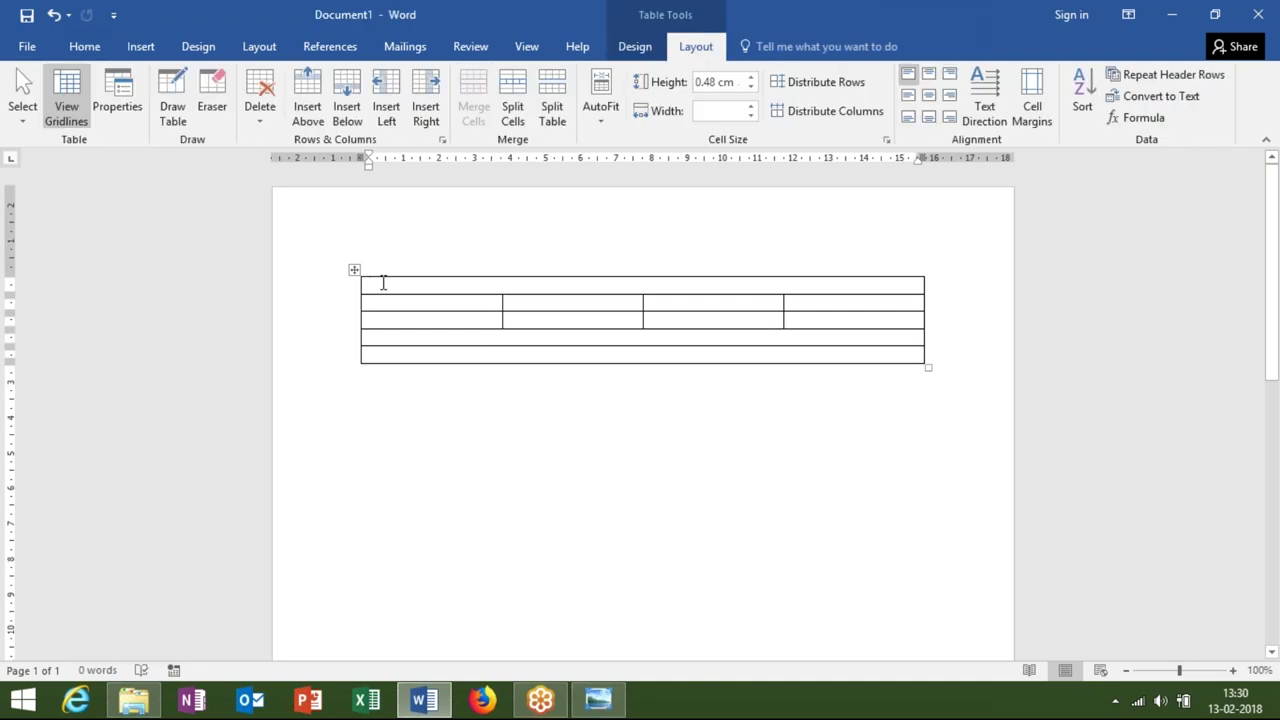
{"action": "double_click", "coordinate": [756, 290]}
{"action": "triple_click", "coordinate": [557, 288]}
{"action": "key", "text": "Left"}
{"action": "key", "text": "ctrl+y"}
{"action": "key", "text": "ctrl+z"}
{"action": "left_click", "coordinate": [370, 285]}
{"action": "key", "text": "ctrl+y"}
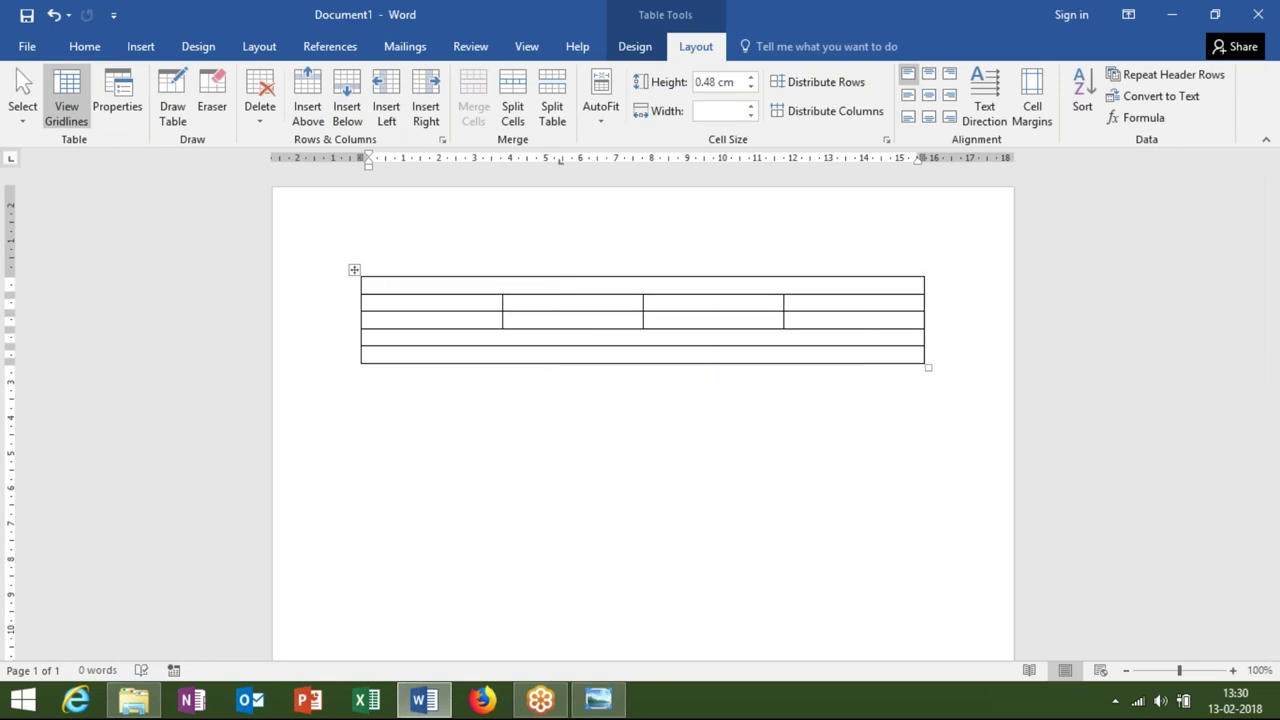
{"action": "key", "text": "ctrl+z"}
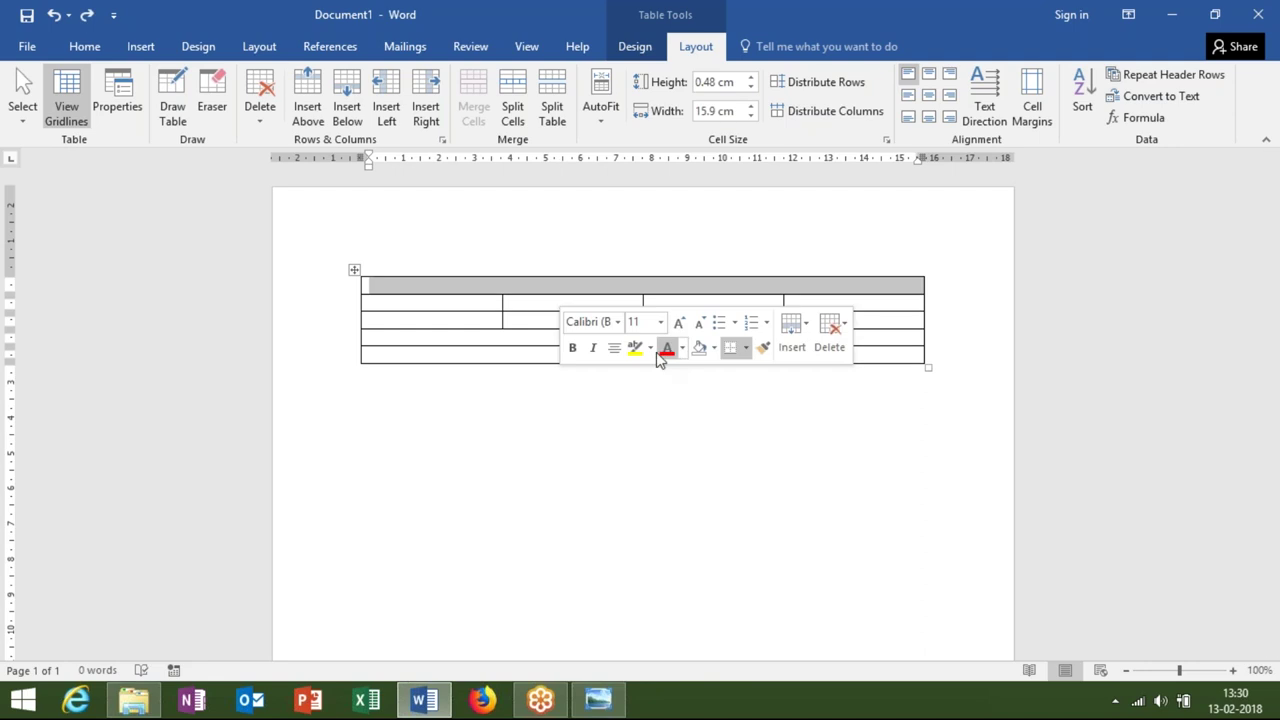
- Review shading colours for the title row and move into the last table row
{"action": "left_click", "coordinate": [715, 350]}
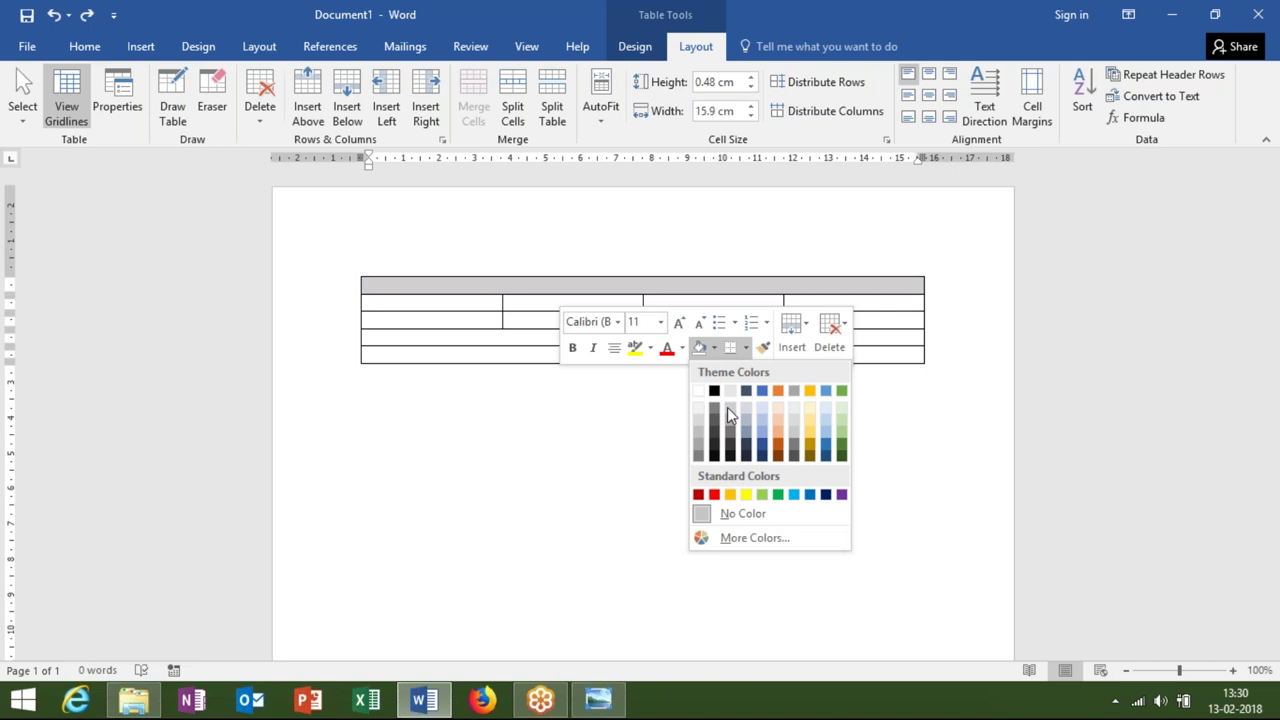
{"action": "key", "text": "Escape"}
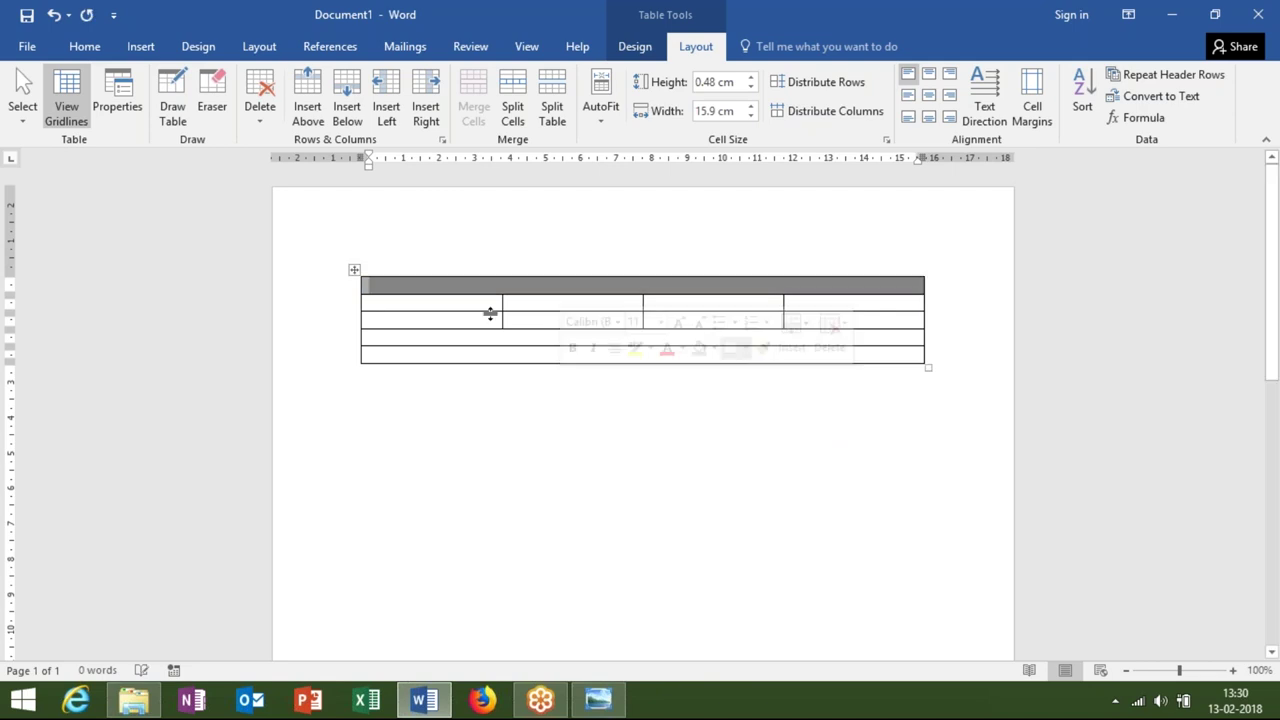
{"action": "left_click_drag", "start_coordinate": [491, 305], "coordinate": [565, 313]}
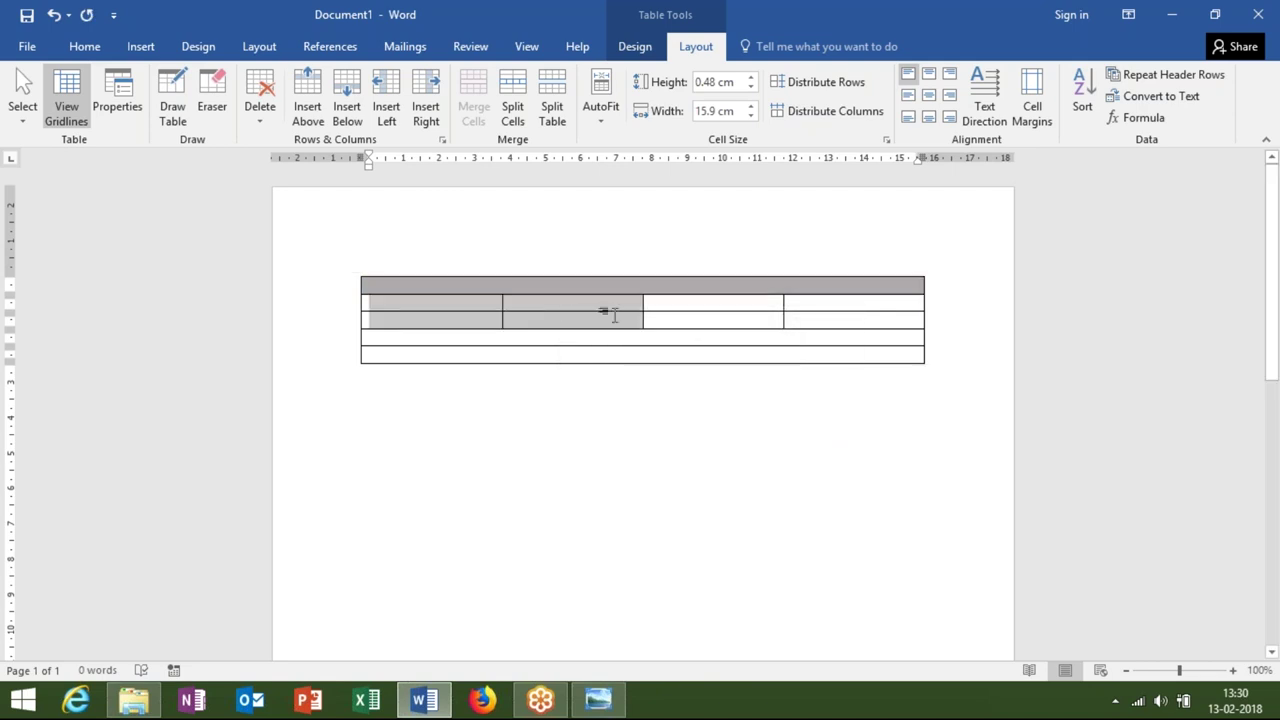
{"action": "key", "text": "Down"}
{"action": "key", "text": "Down"}
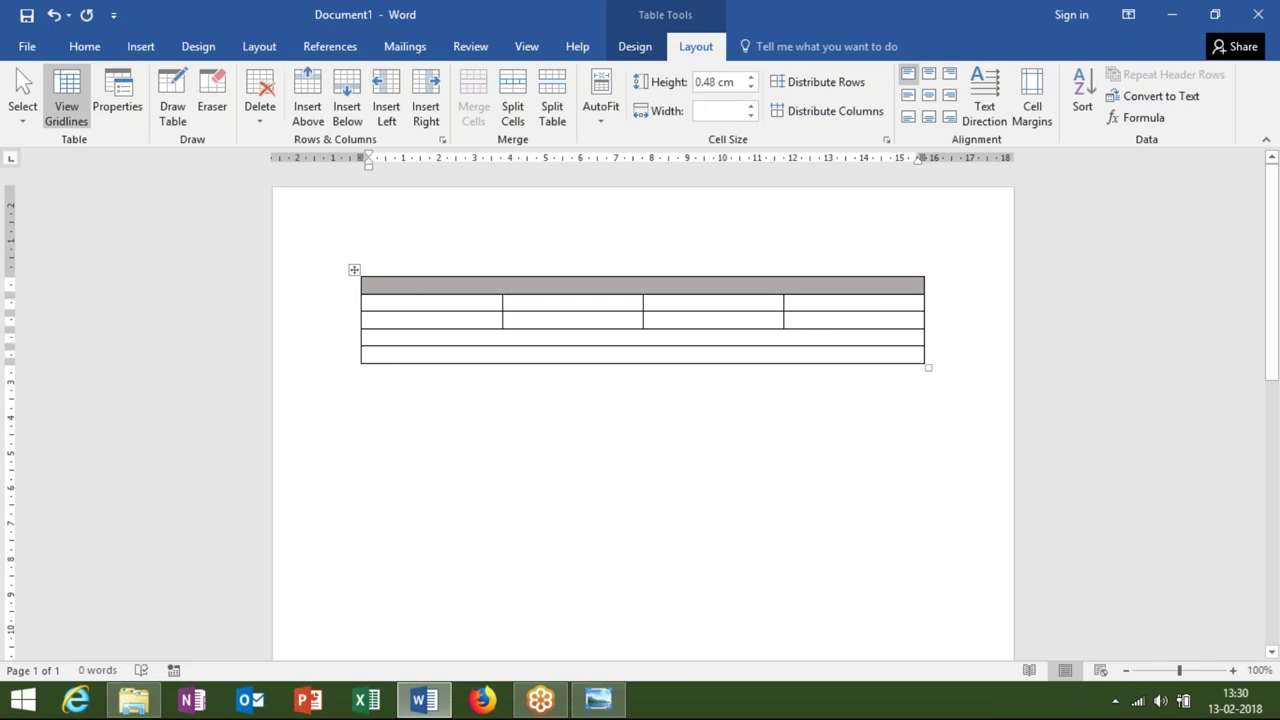
- Make the grey title row and the rows beneath it taller
{"action": "left_click_drag", "start_coordinate": [422, 293], "coordinate": [422, 327]}
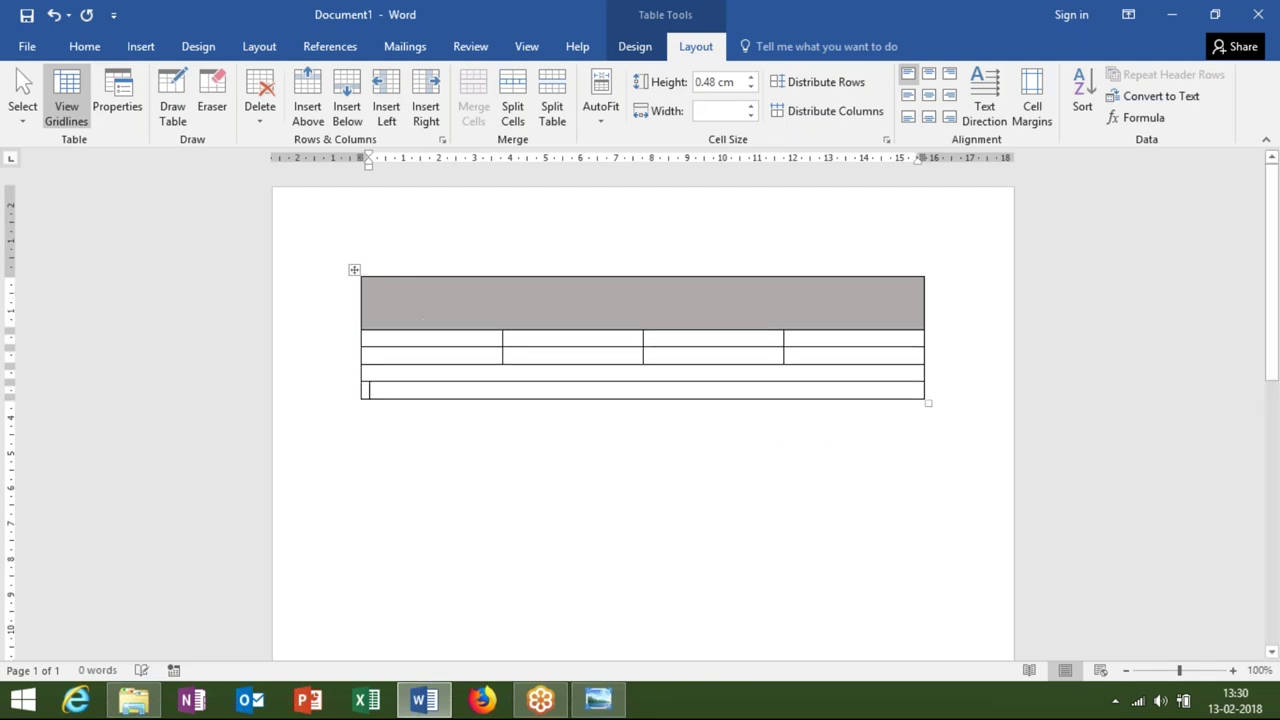
{"action": "left_click_drag", "start_coordinate": [440, 399], "coordinate": [446, 425]}
{"action": "left_click", "coordinate": [440, 373]}
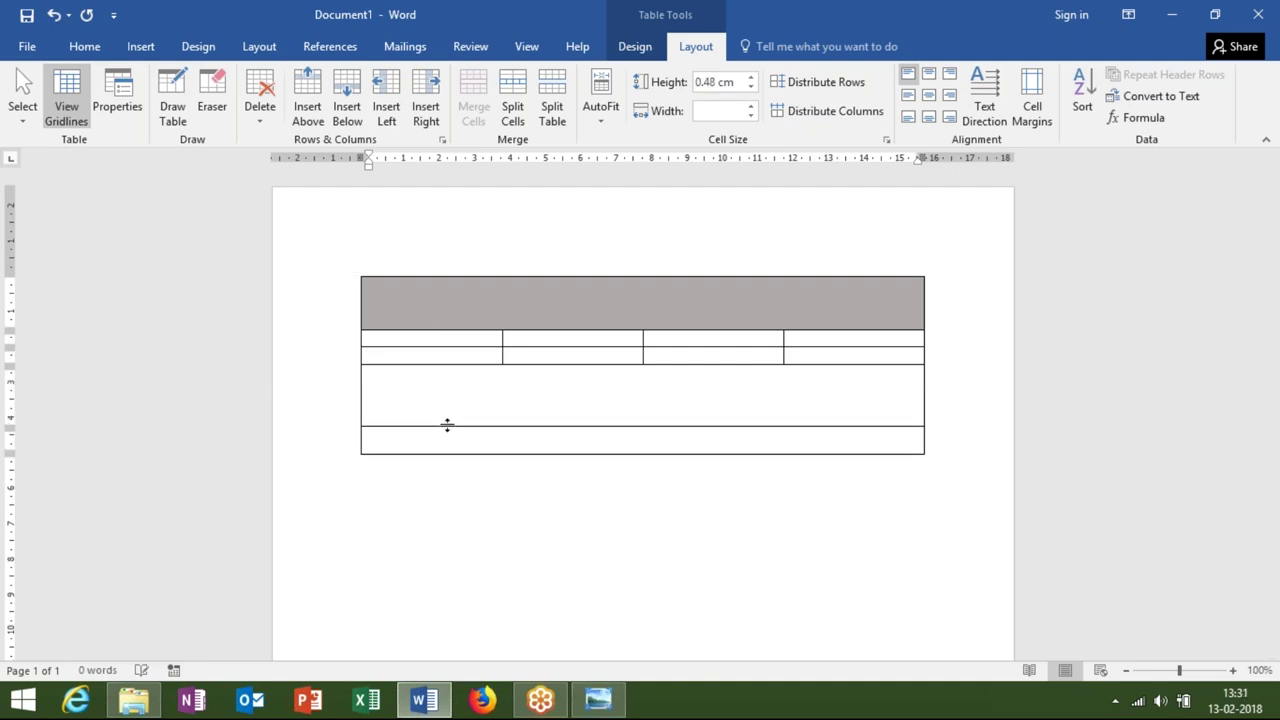
{"action": "left_click_drag", "start_coordinate": [437, 365], "coordinate": [449, 401]}
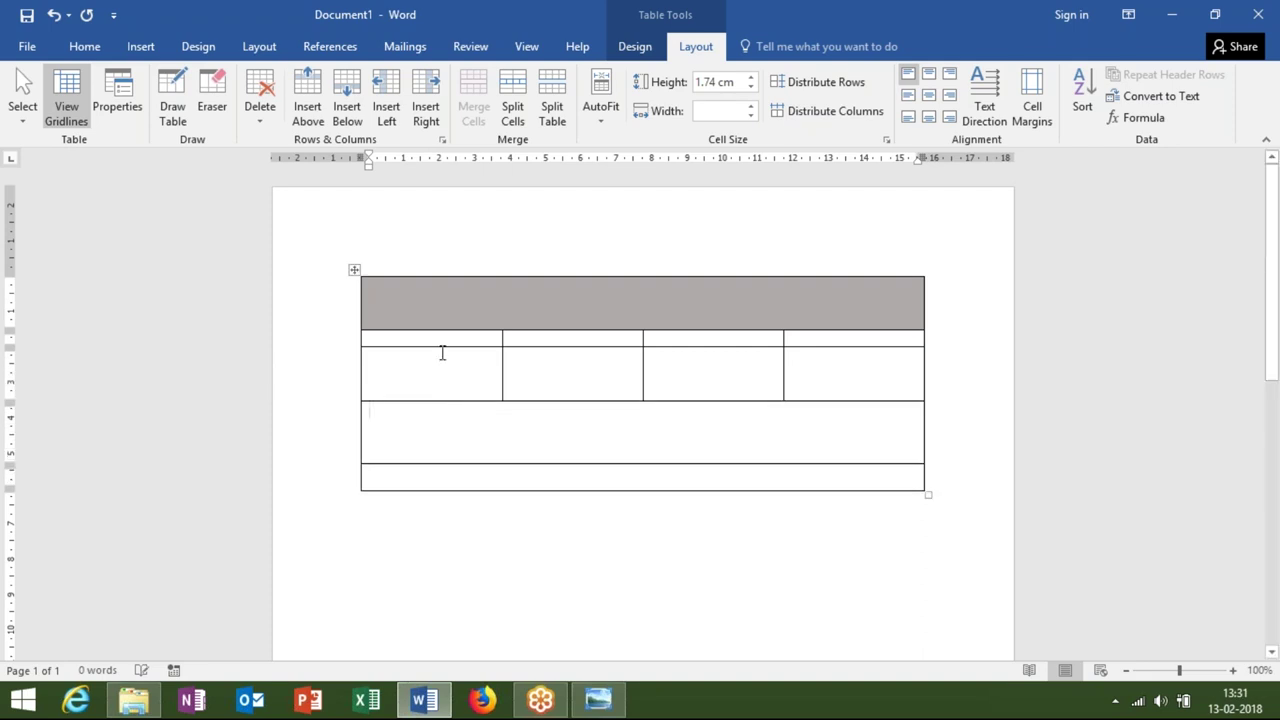
{"action": "left_click_drag", "start_coordinate": [440, 347], "coordinate": [457, 390]}
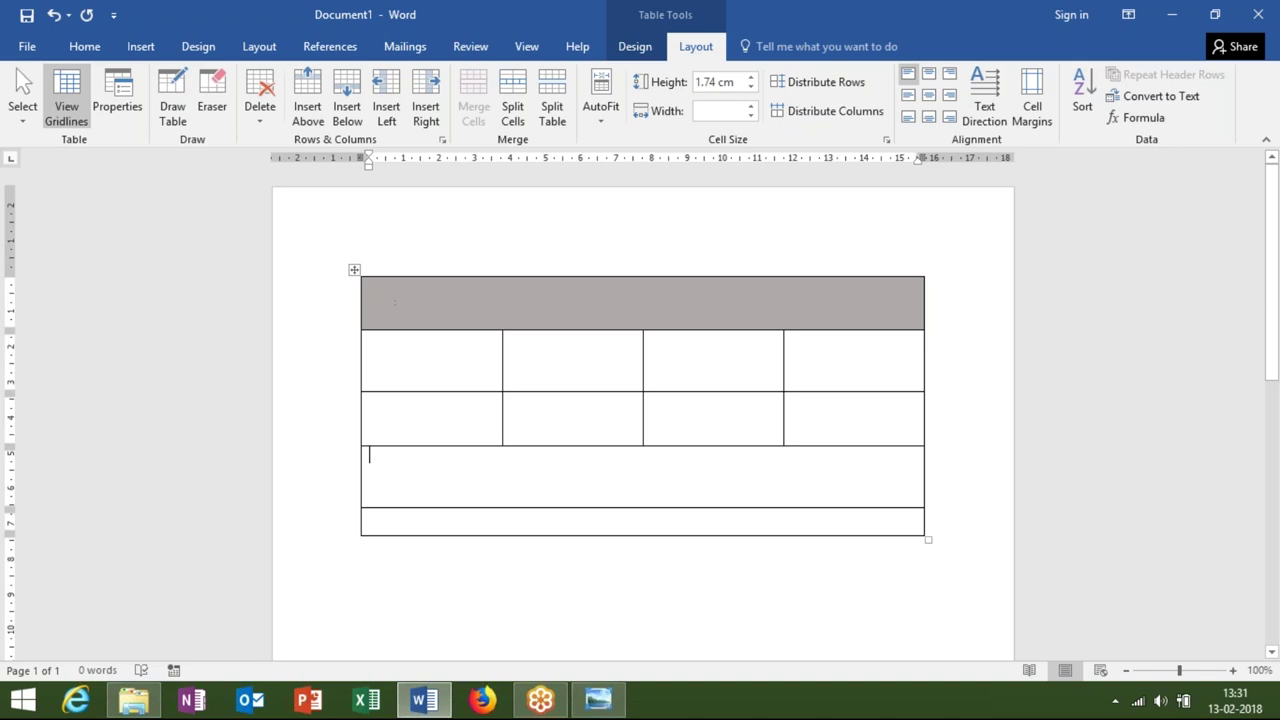
- Insert a new row below the second table row
{"action": "left_click", "coordinate": [361, 398]}
{"action": "left_click", "coordinate": [510, 462]}
{"action": "left_click", "coordinate": [596, 582]}
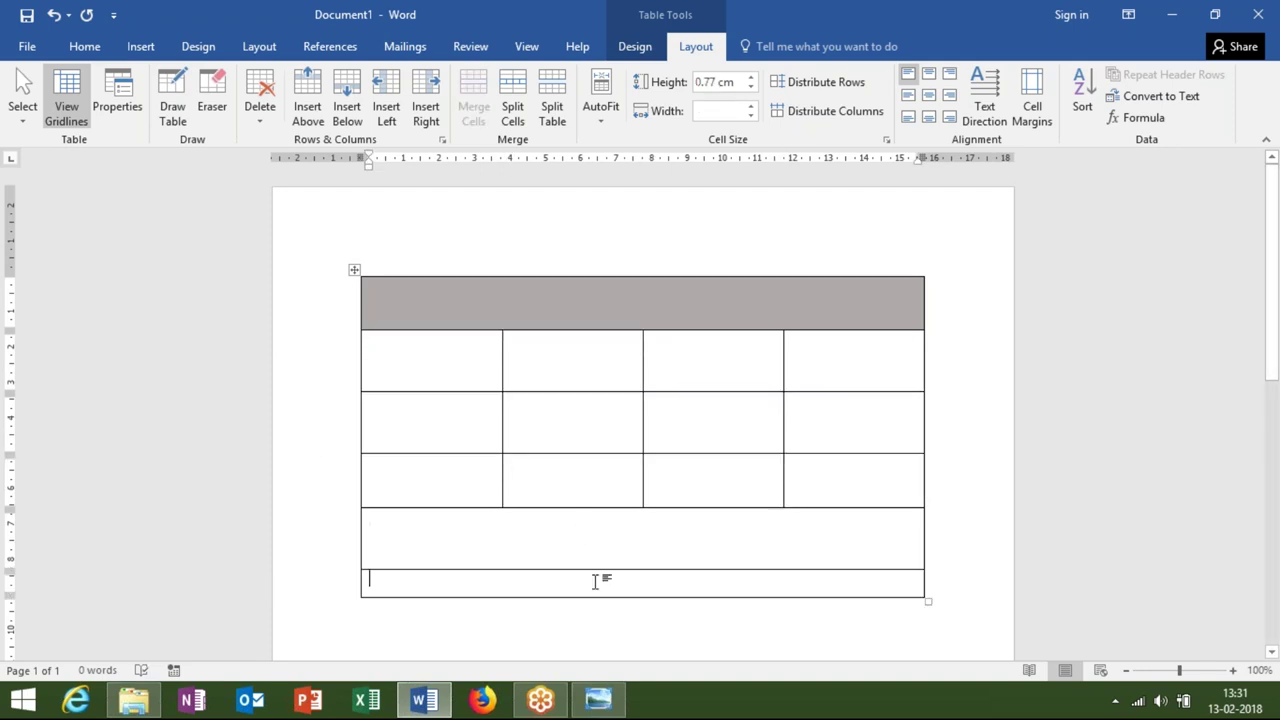
{"action": "scroll", "coordinate": [590, 566], "scroll_direction": "down", "scroll_amount": 3}
{"action": "scroll", "coordinate": [560, 530], "scroll_direction": "up", "scroll_amount": 3}
- Select the whole draft table and delete it
{"action": "left_click", "coordinate": [353, 272]}
{"action": "key", "text": "Left"}
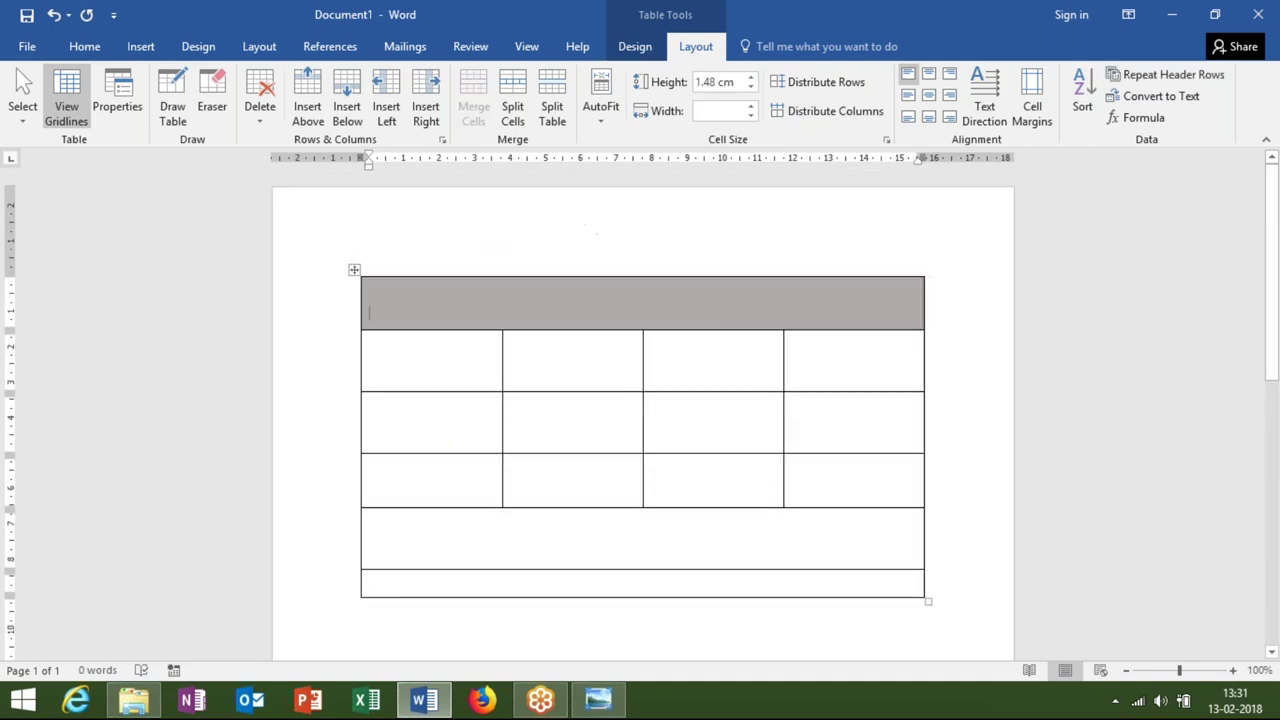
{"action": "left_click", "coordinate": [354, 270]}
{"action": "key", "text": "BackSpace"}
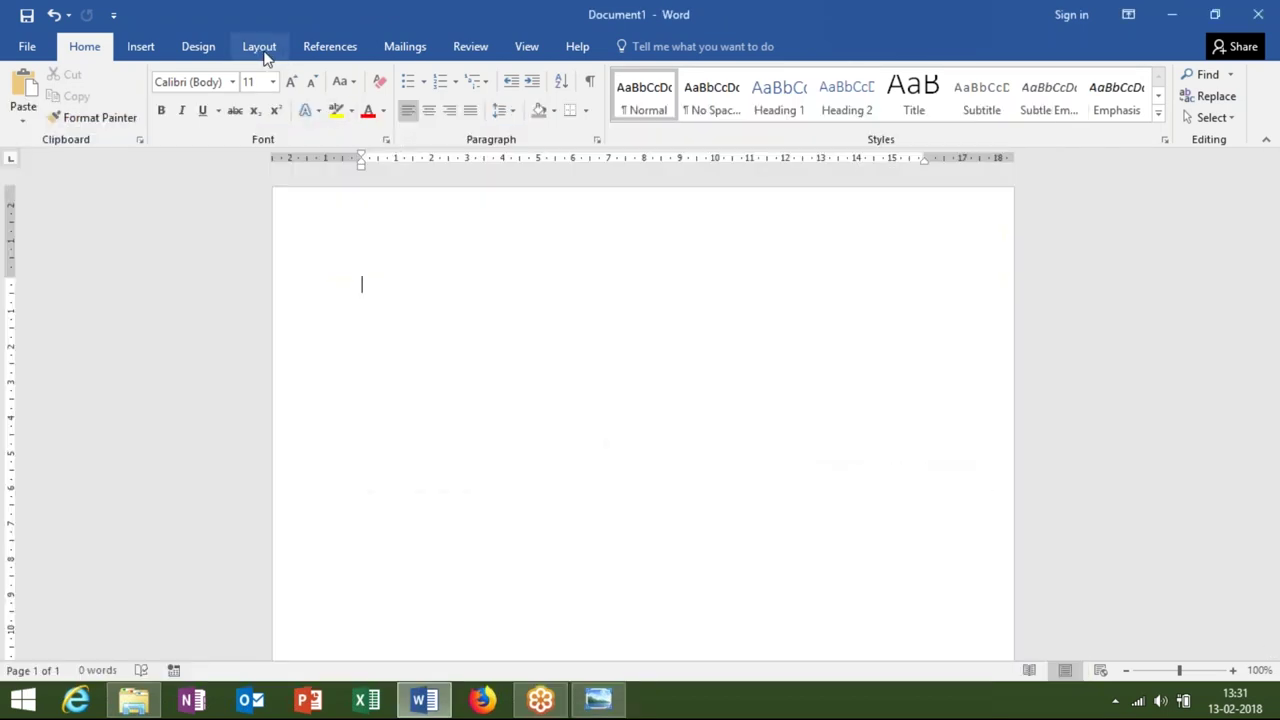
- Draw a wide, thin blue Rectangle shape across the top of the page
{"action": "left_click", "coordinate": [262, 48]}
{"action": "left_click", "coordinate": [141, 47]}
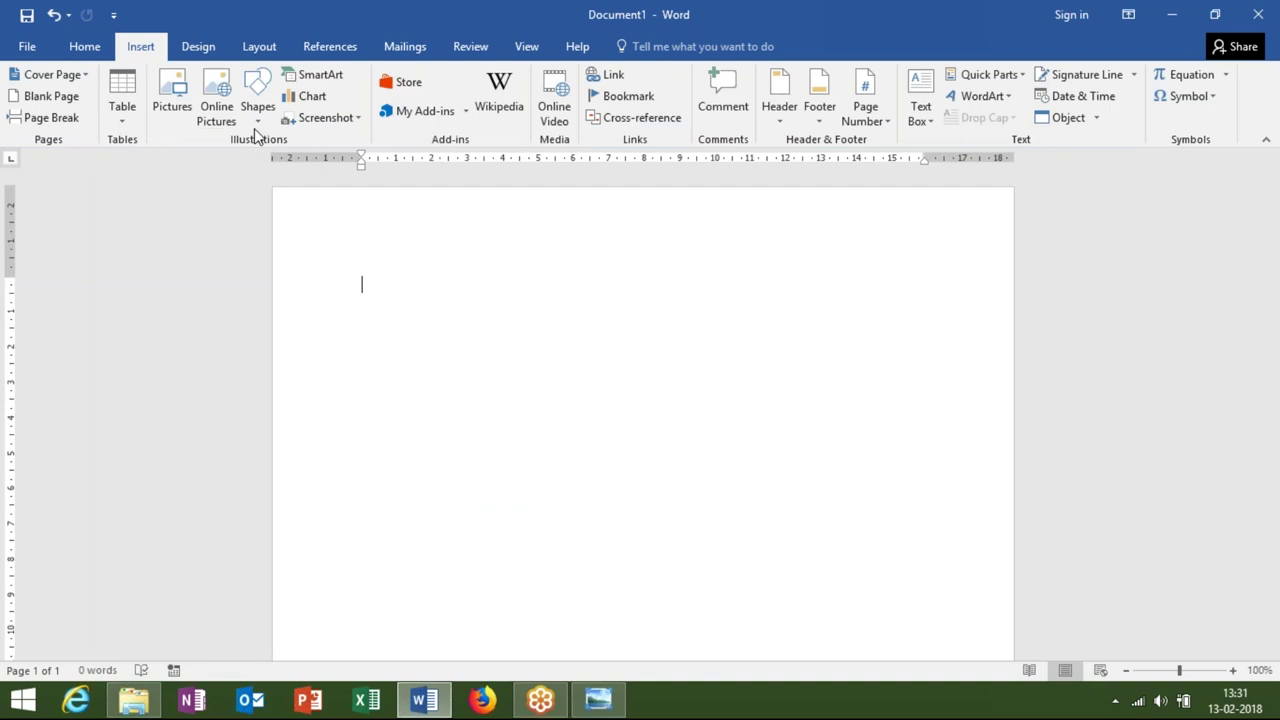
{"action": "left_click", "coordinate": [254, 118]}
{"action": "left_click", "coordinate": [254, 118]}
{"action": "left_click", "coordinate": [254, 117]}
{"action": "left_click", "coordinate": [306, 161]}
{"action": "mouse_move", "coordinate": [337, 240]}
{"action": "left_mouse_down"}
{"action": "mouse_move", "coordinate": [464, 283]}
{"action": "mouse_move", "coordinate": [949, 358]}
{"action": "mouse_move", "coordinate": [992, 279]}
{"action": "left_mouse_up"}
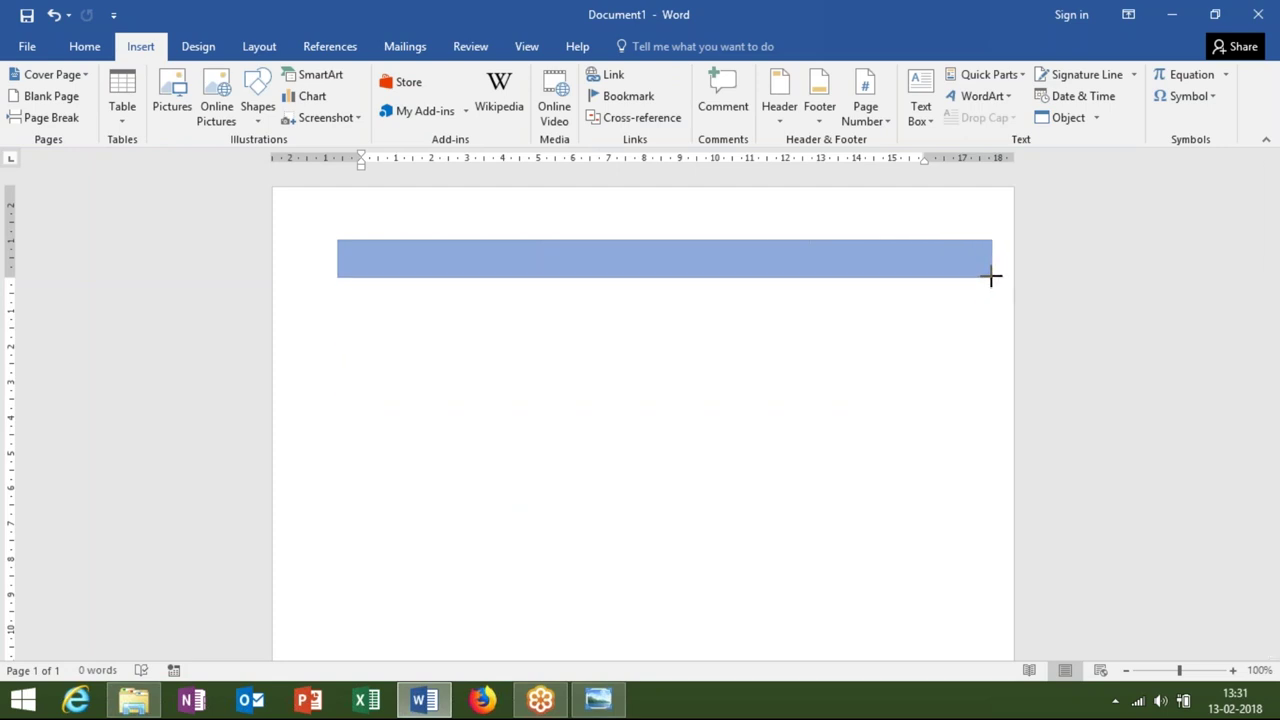
- Finish the long top bar, then try a left brace shape and undo it
{"action": "left_click_drag", "start_coordinate": [990, 276], "coordinate": [991, 277]}
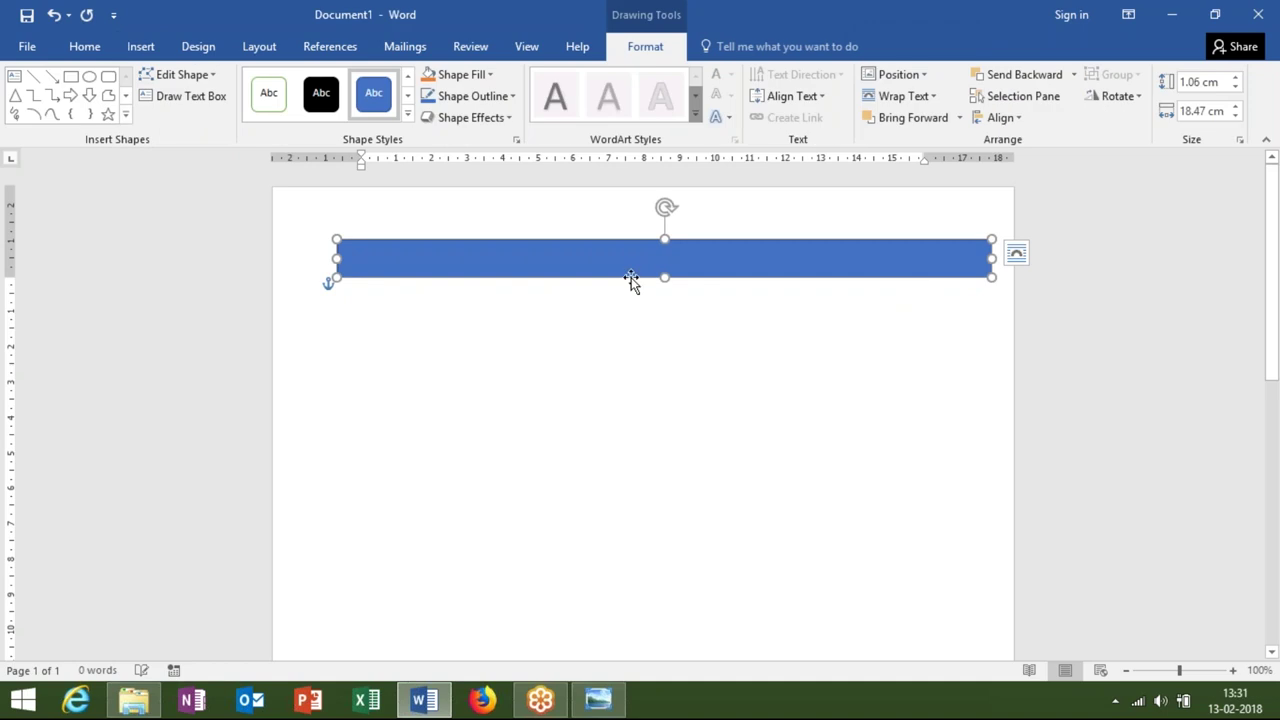
{"action": "key", "text": "Escape"}
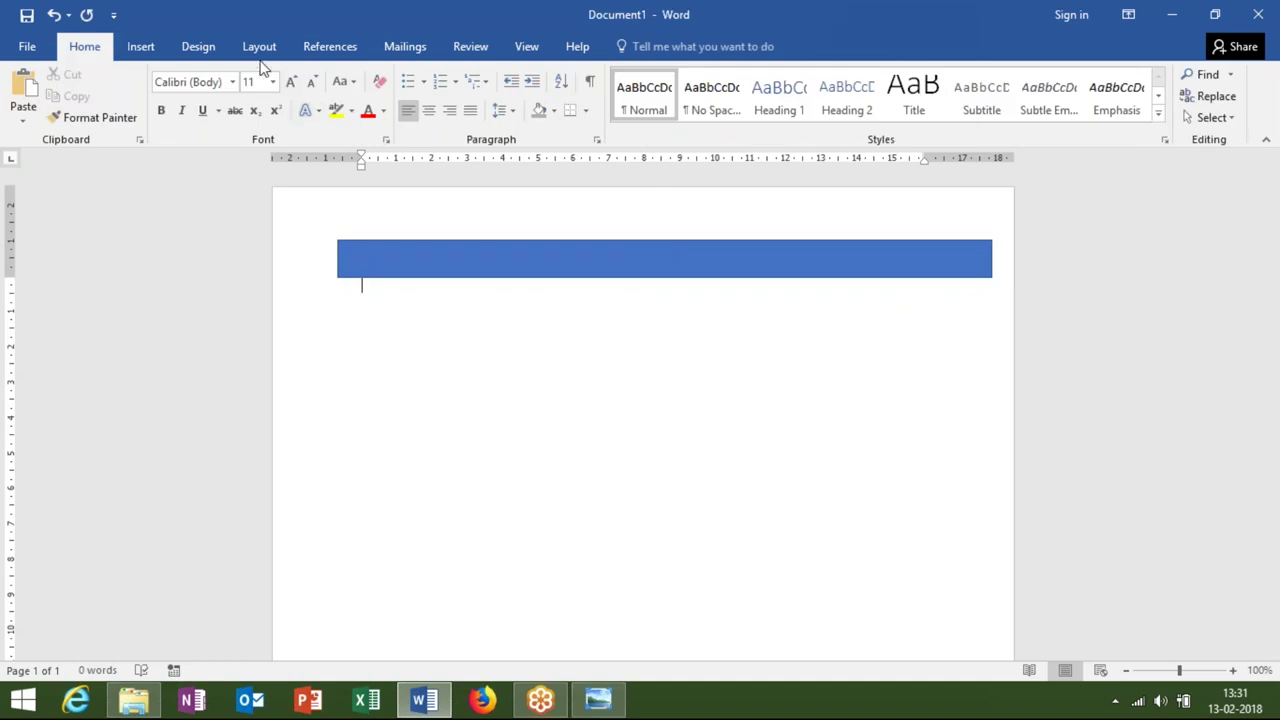
{"action": "left_click", "coordinate": [254, 52]}
{"action": "left_click", "coordinate": [141, 47]}
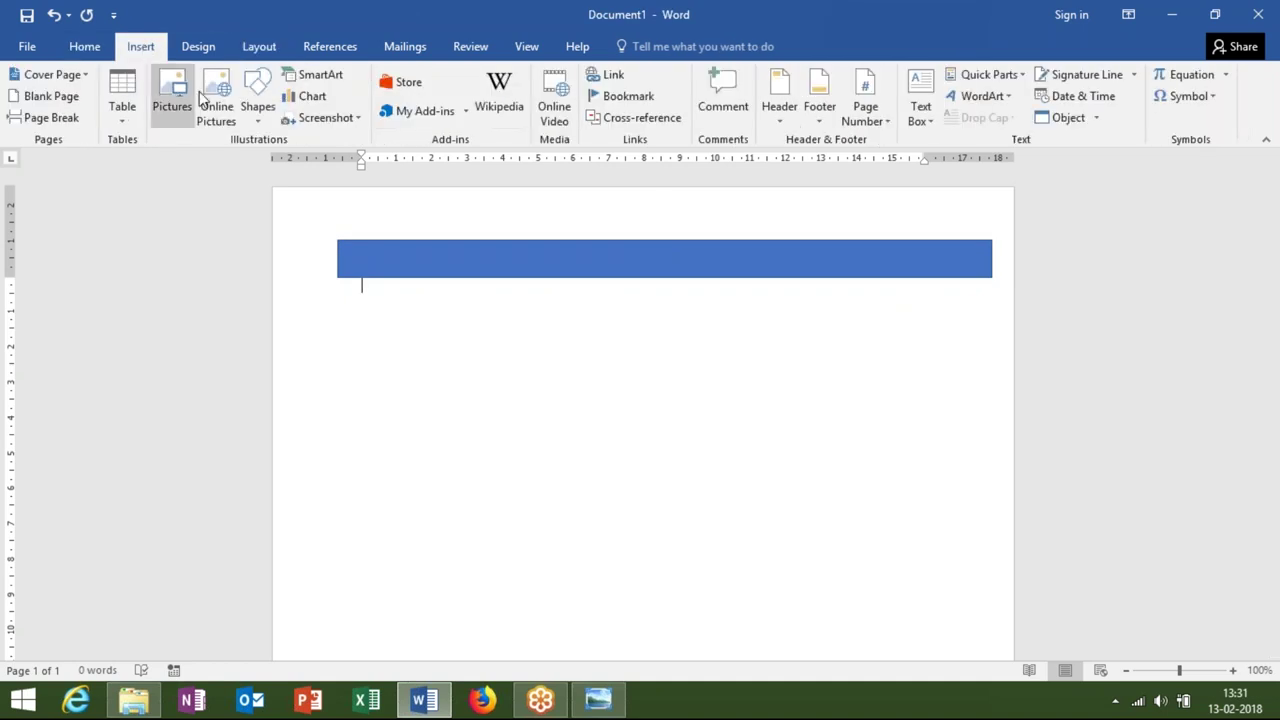
{"action": "left_click", "coordinate": [258, 114]}
{"action": "left_click", "coordinate": [306, 176]}
{"action": "left_click_drag", "start_coordinate": [342, 307], "coordinate": [429, 377]}
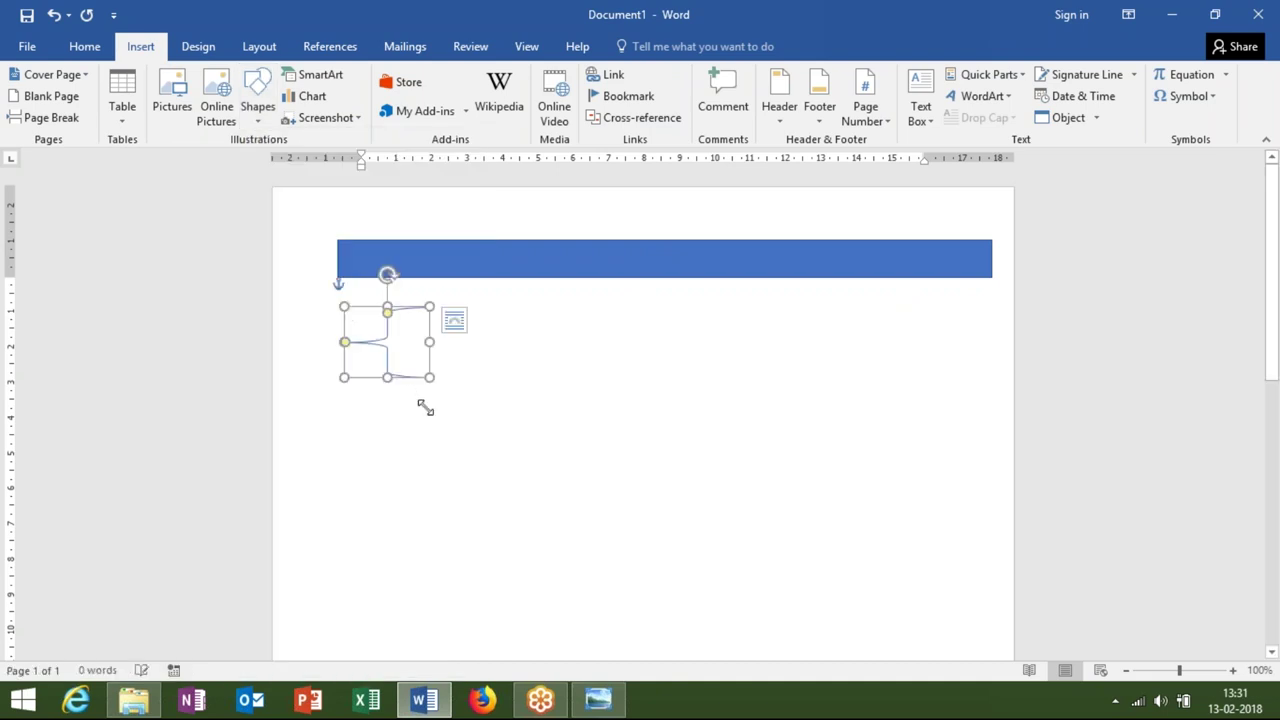
{"action": "key", "text": "ctrl+z"}
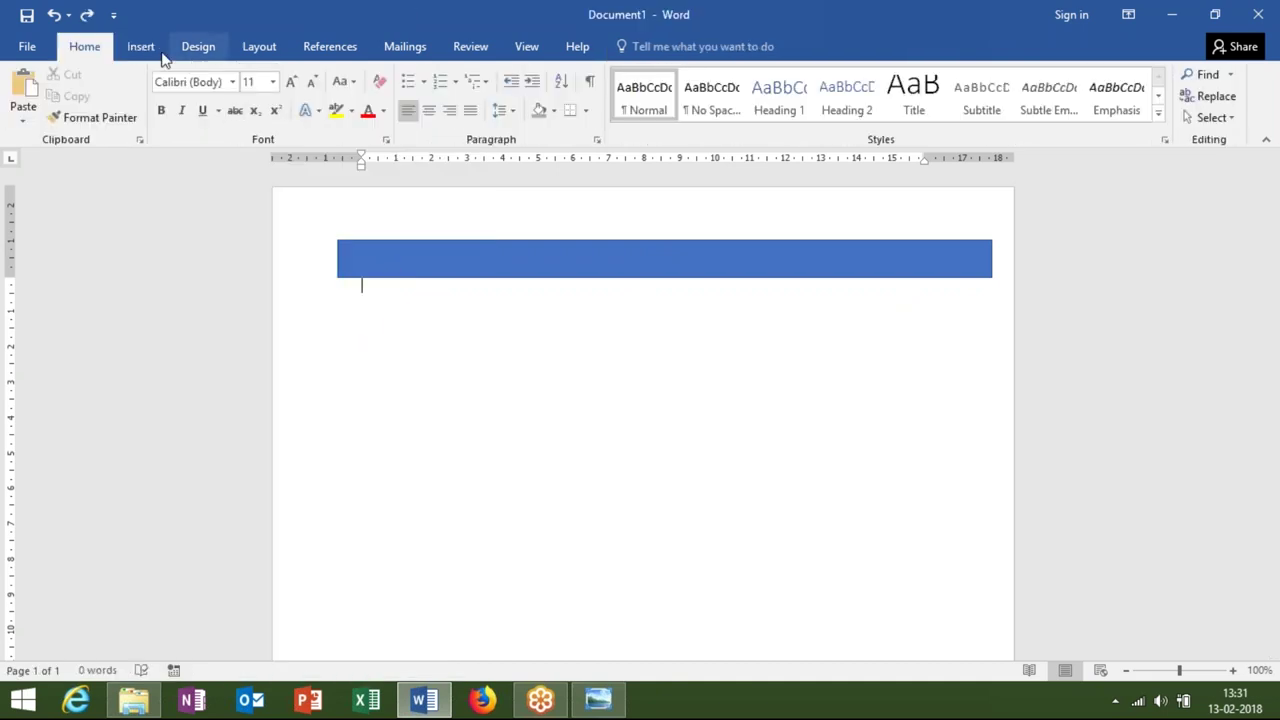
- Draw a 1.3 cm by 4.82 cm rectangle aligned under the bar's left end
{"action": "left_click", "coordinate": [150, 48]}
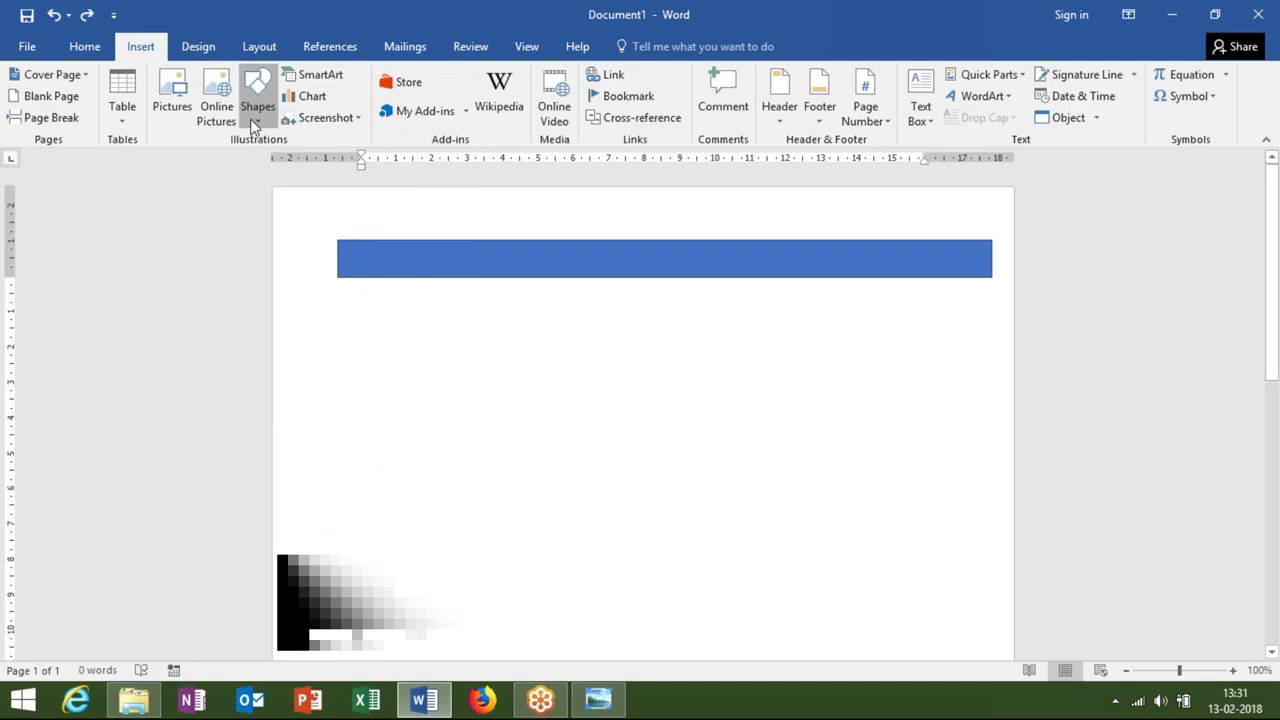
{"action": "left_click", "coordinate": [253, 115]}
{"action": "left_click", "coordinate": [305, 159]}
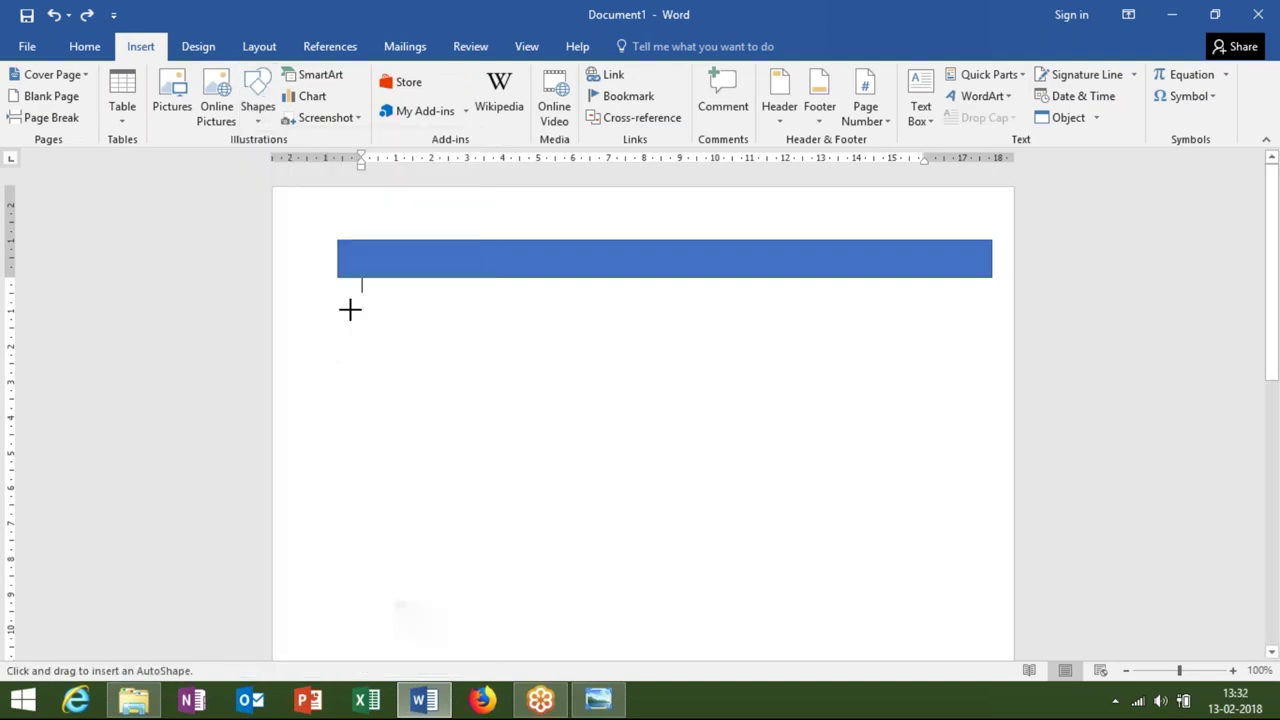
{"action": "left_click_drag", "start_coordinate": [350, 310], "coordinate": [520, 371]}
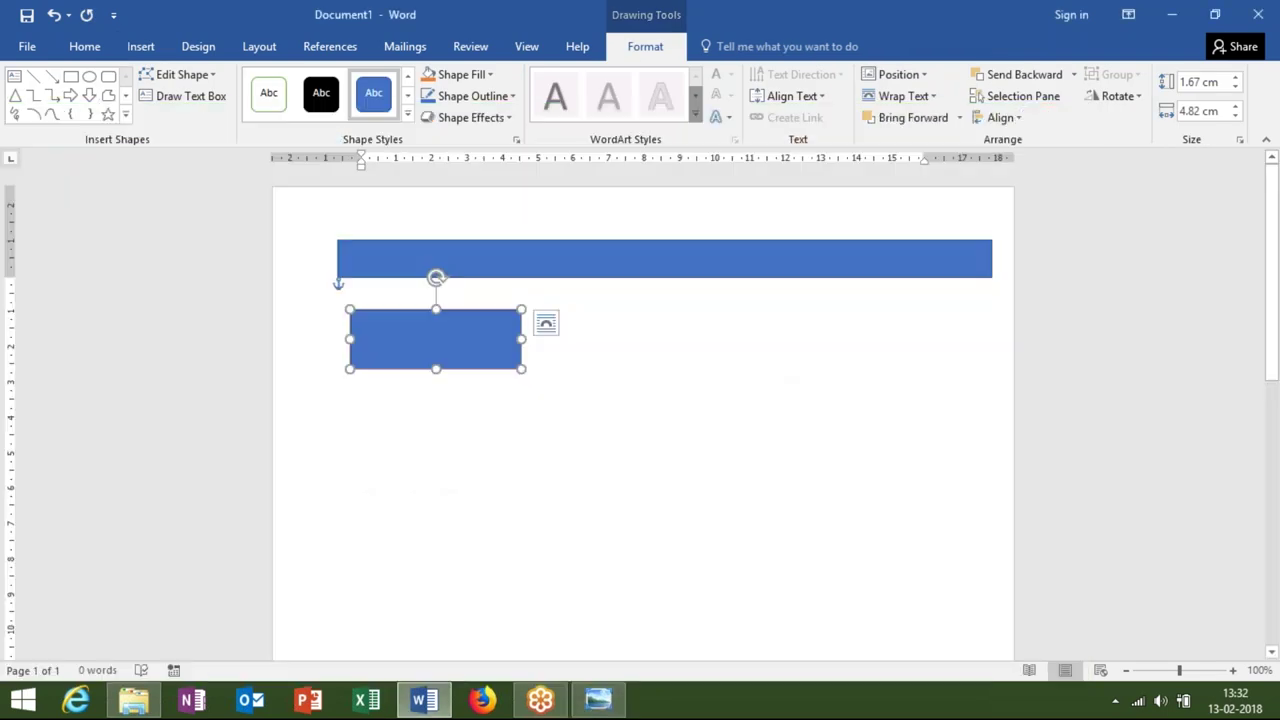
{"action": "left_click_drag", "start_coordinate": [436, 369], "coordinate": [436, 355]}
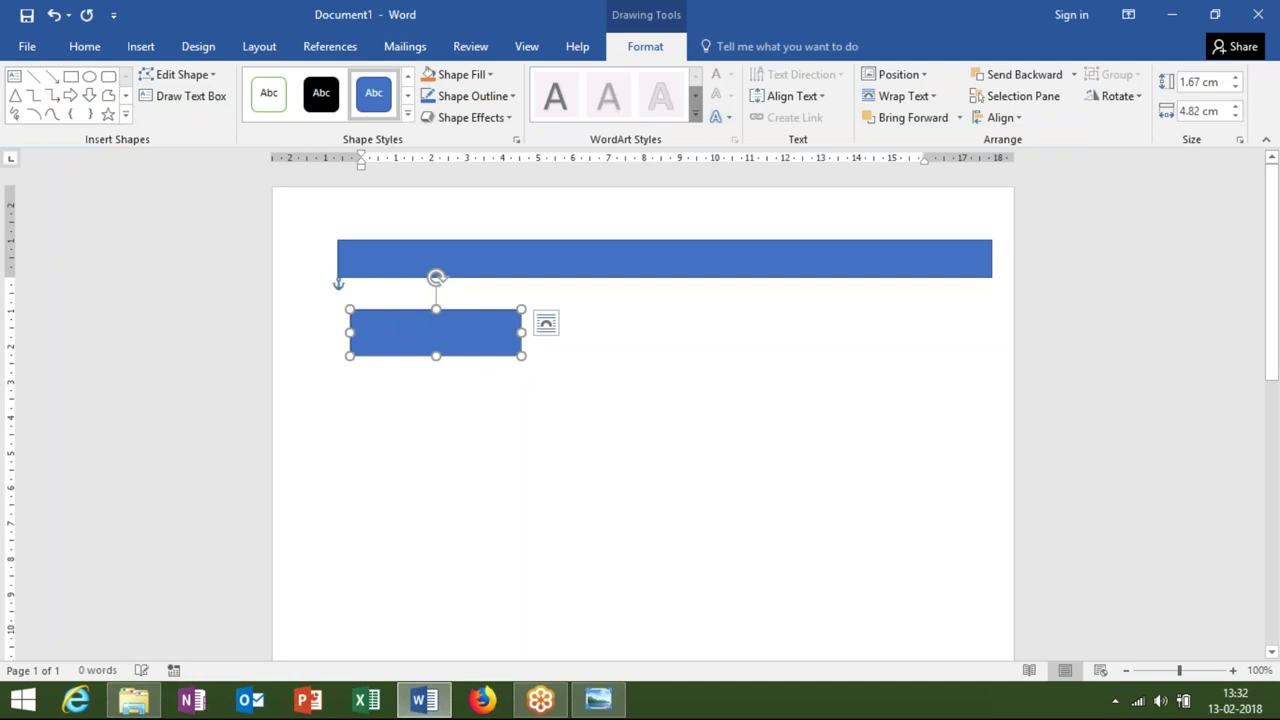
{"action": "left_click", "coordinate": [428, 410]}
{"action": "left_click_drag", "start_coordinate": [382, 333], "coordinate": [369, 339]}
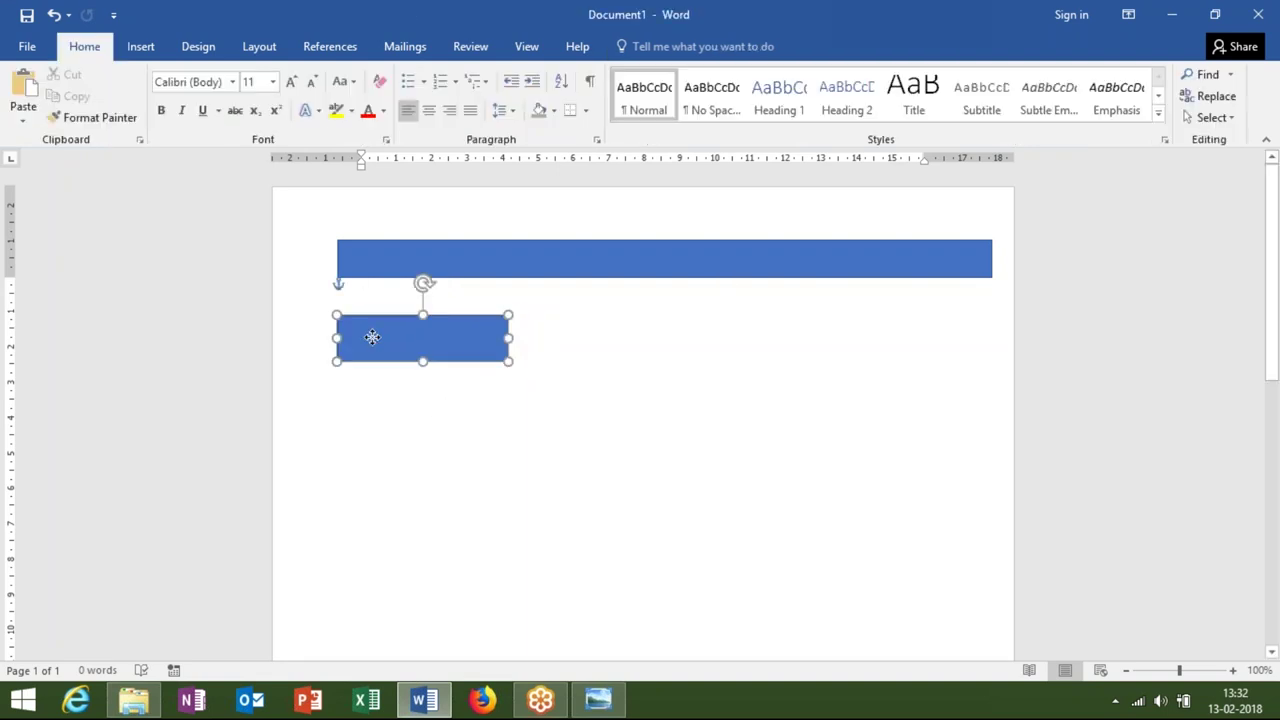
- Copy the small box three times to make a row of four under the bar
{"action": "key", "text": "Escape"}
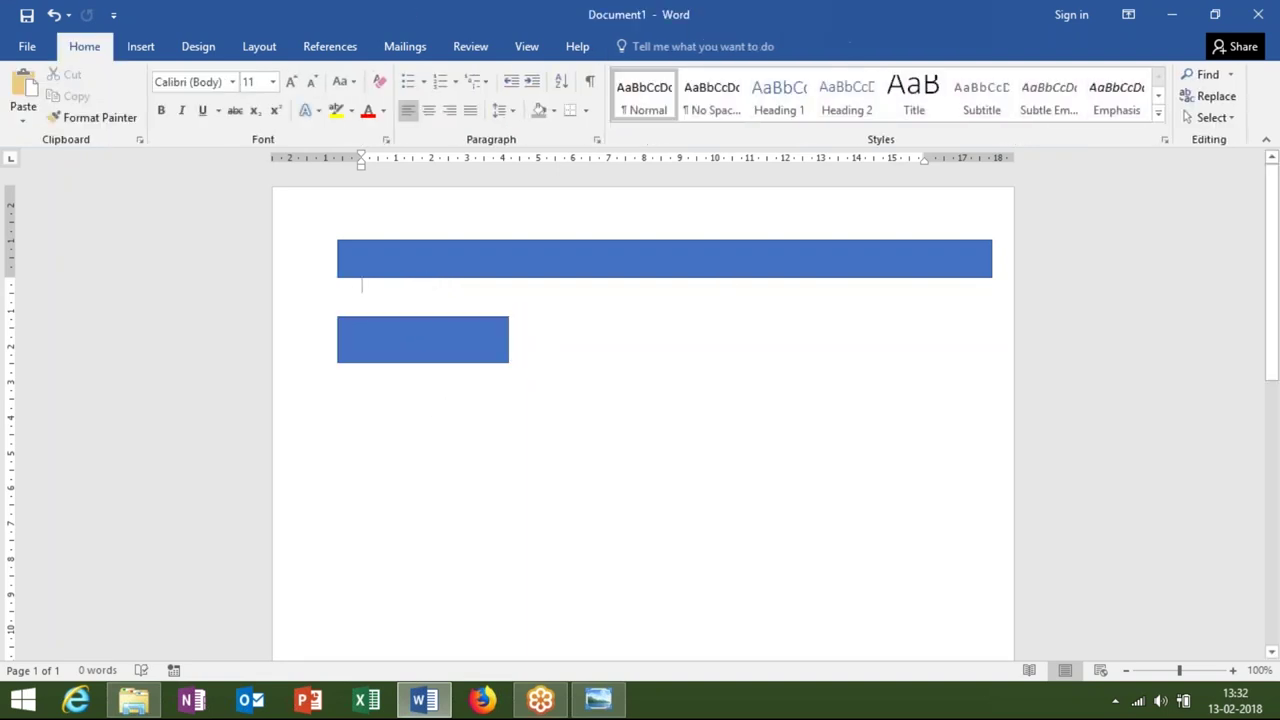
{"action": "left_click", "coordinate": [381, 351]}
{"action": "left_click_drag", "start_coordinate": [381, 351], "coordinate": [539, 348], "text": "ctrl"}
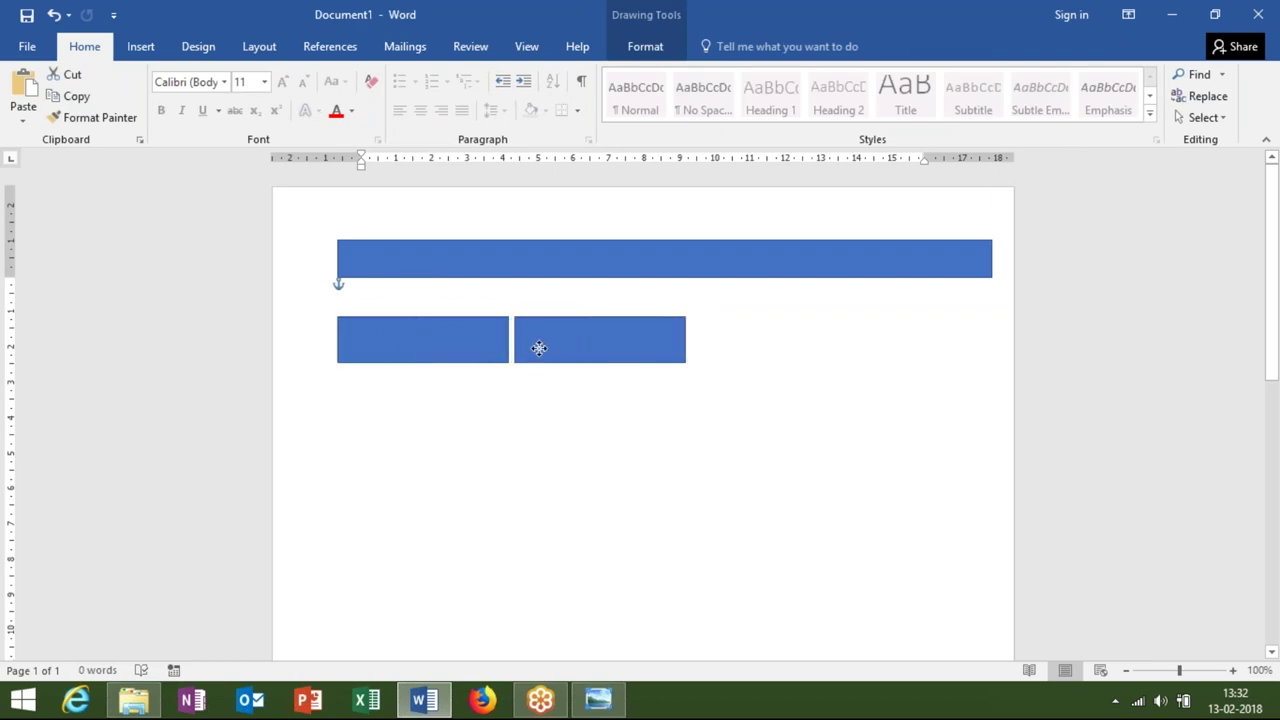
{"action": "left_click_drag", "start_coordinate": [660, 340], "coordinate": [691, 340]}
{"action": "left_click_drag", "start_coordinate": [561, 345], "coordinate": [710, 349], "text": "ctrl"}
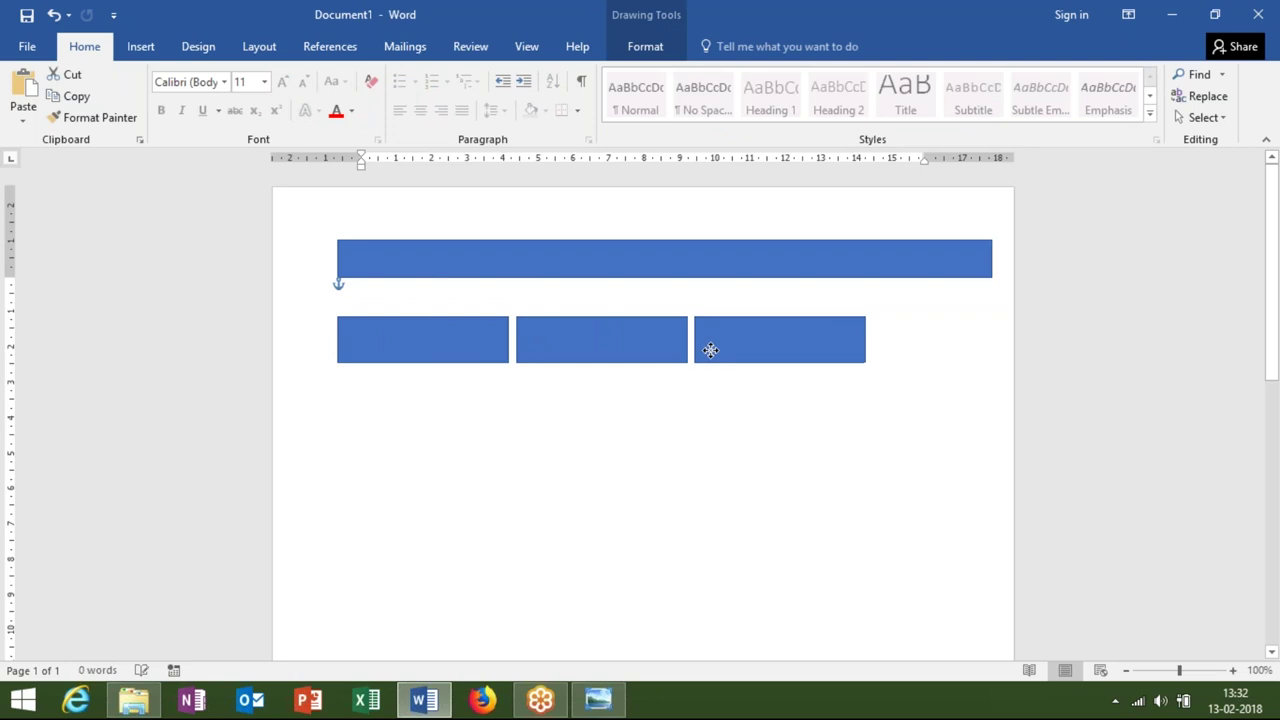
{"action": "left_click_drag", "start_coordinate": [710, 349], "coordinate": [881, 349], "text": "ctrl"}
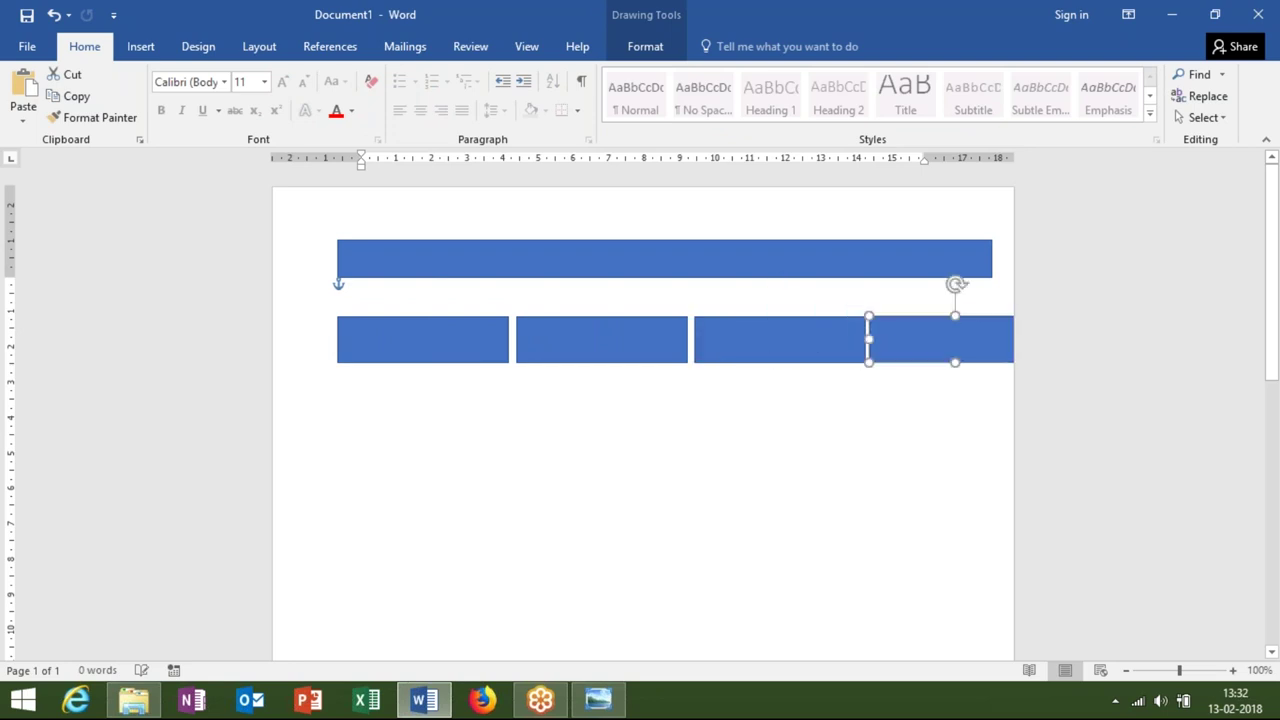
{"action": "left_click", "coordinate": [834, 441]}
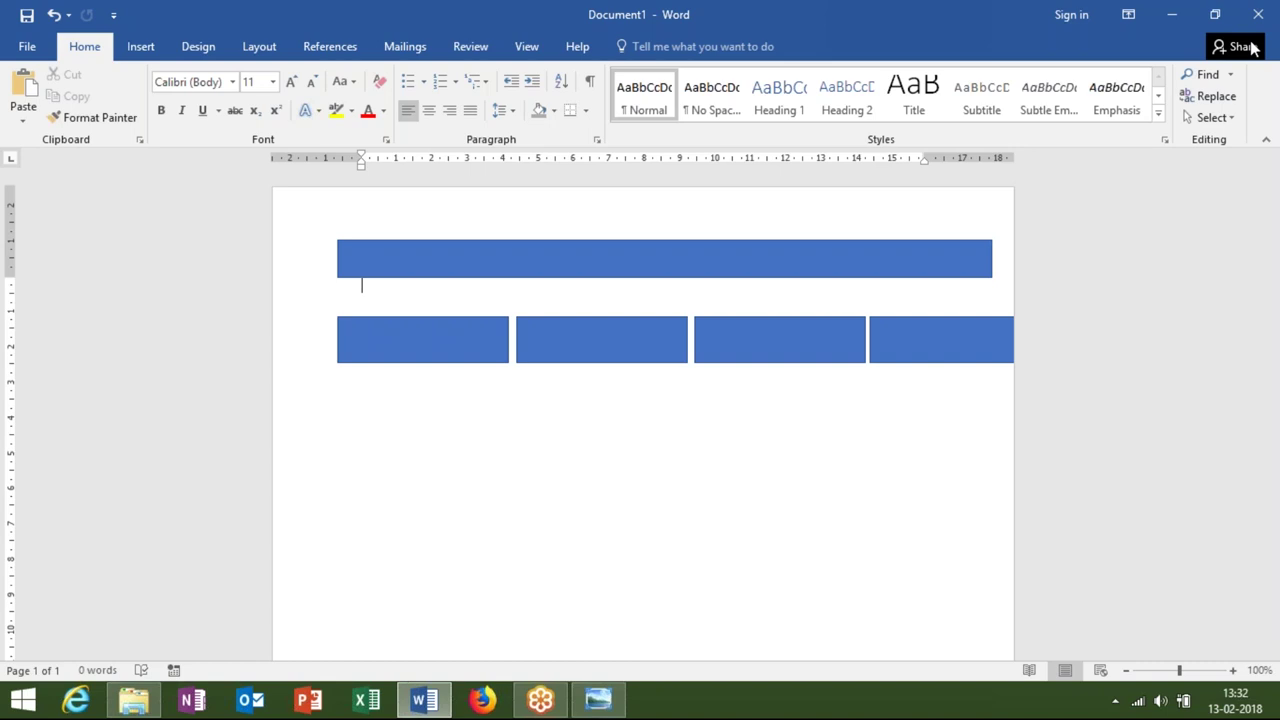
- Delete the three extra boxes and make the remaining box slightly narrower
{"action": "left_click", "coordinate": [958, 272]}
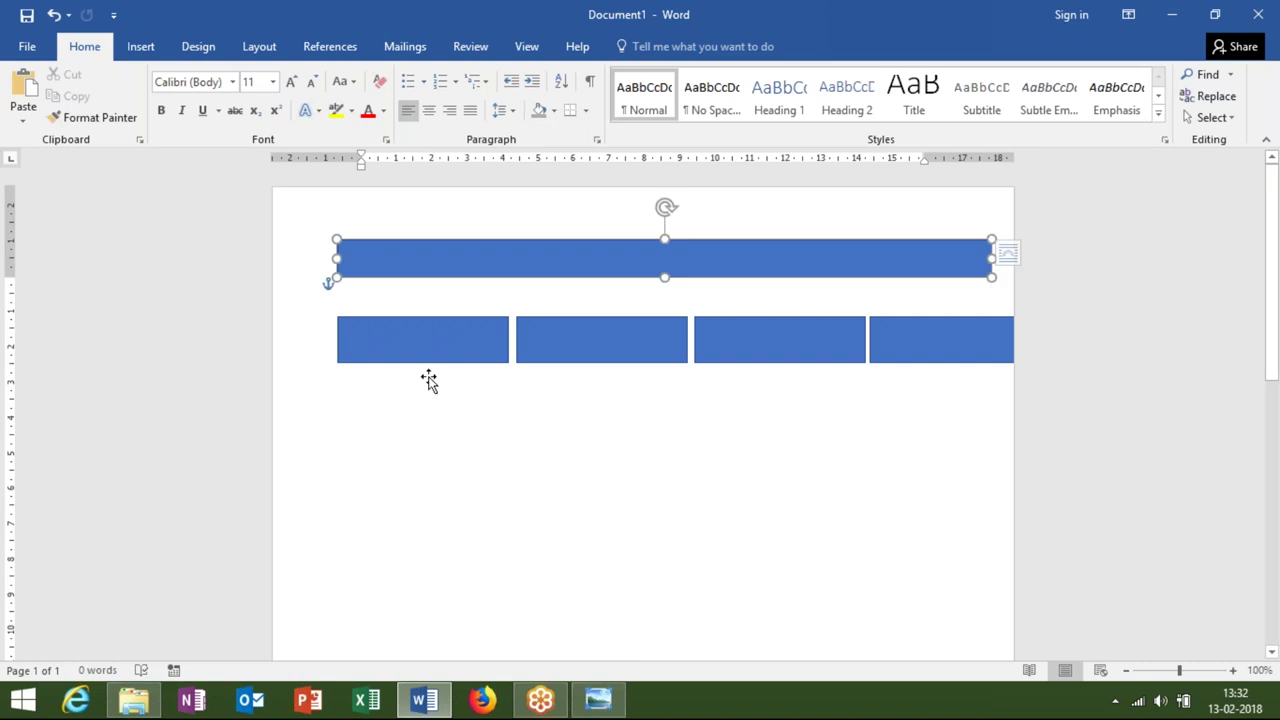
{"action": "left_click", "coordinate": [480, 345]}
{"action": "double_click", "coordinate": [540, 335]}
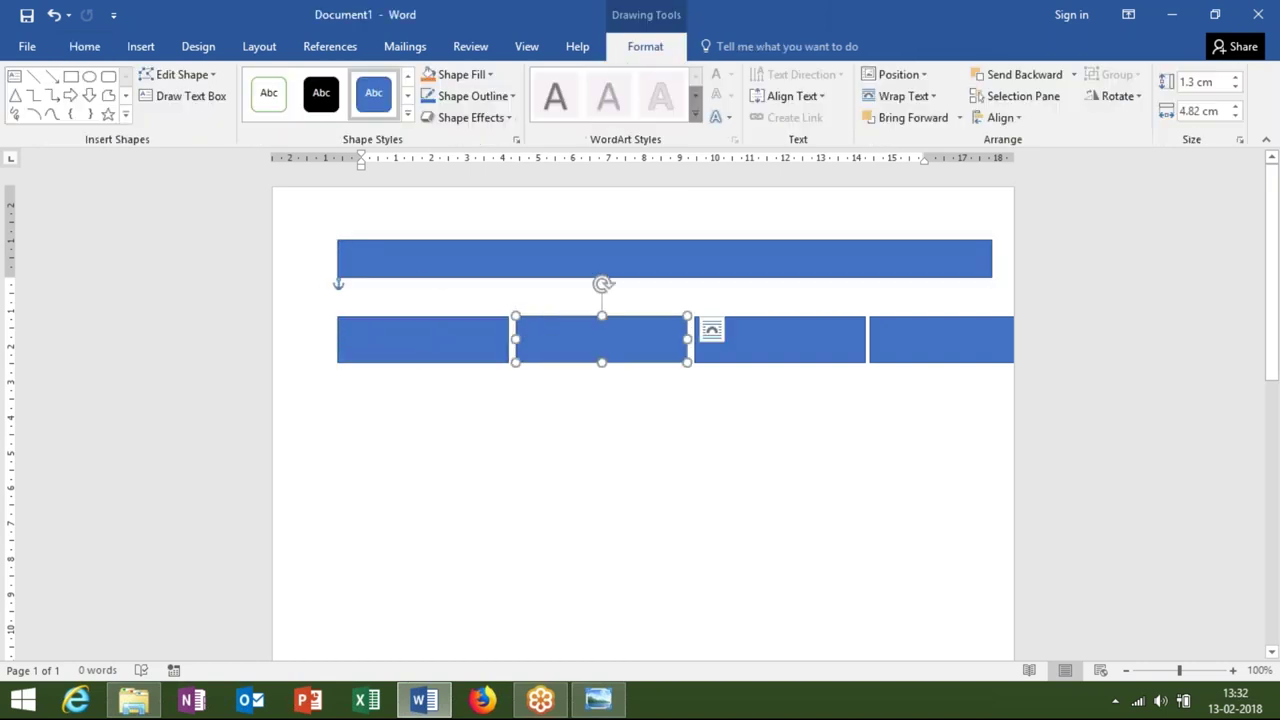
{"action": "left_click", "coordinate": [466, 354]}
{"action": "left_click", "coordinate": [538, 352]}
{"action": "left_click", "coordinate": [738, 357], "text": "ctrl"}
{"action": "left_click", "coordinate": [760, 368]}
{"action": "key", "text": "ctrl+a"}
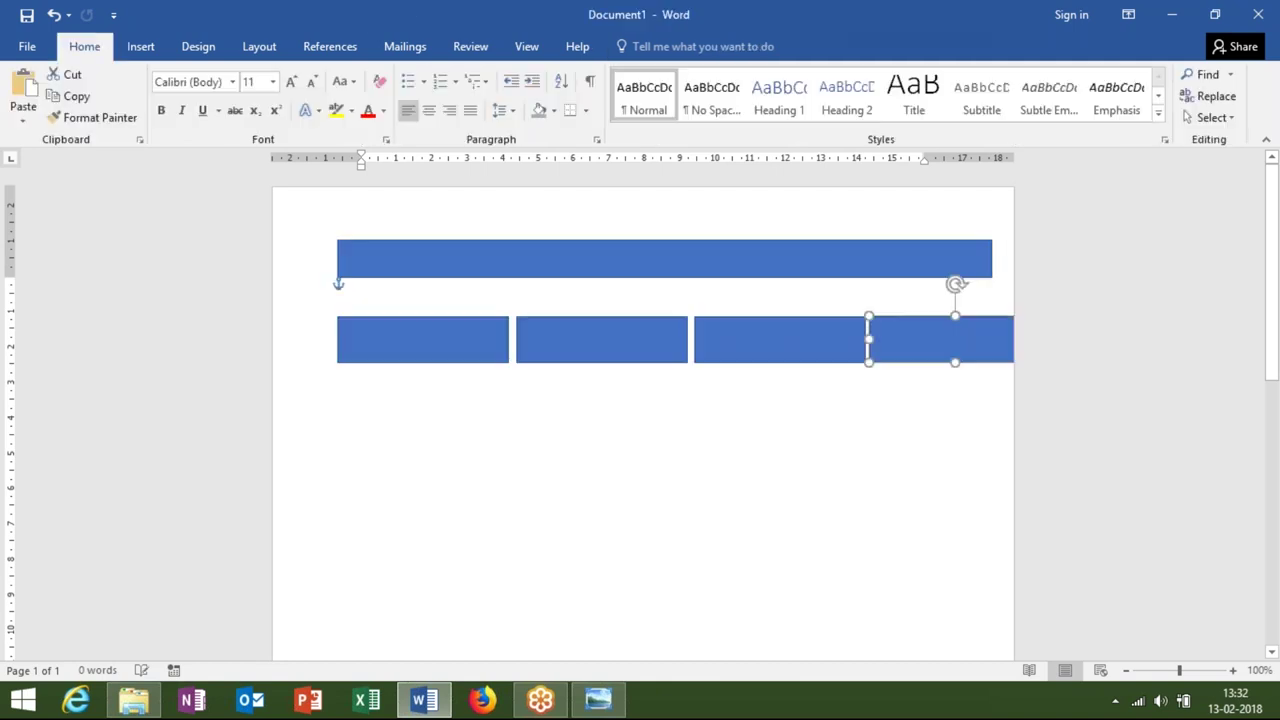
{"action": "left_click", "coordinate": [718, 352], "text": "ctrl"}
{"action": "left_click", "coordinate": [674, 351], "text": "ctrl"}
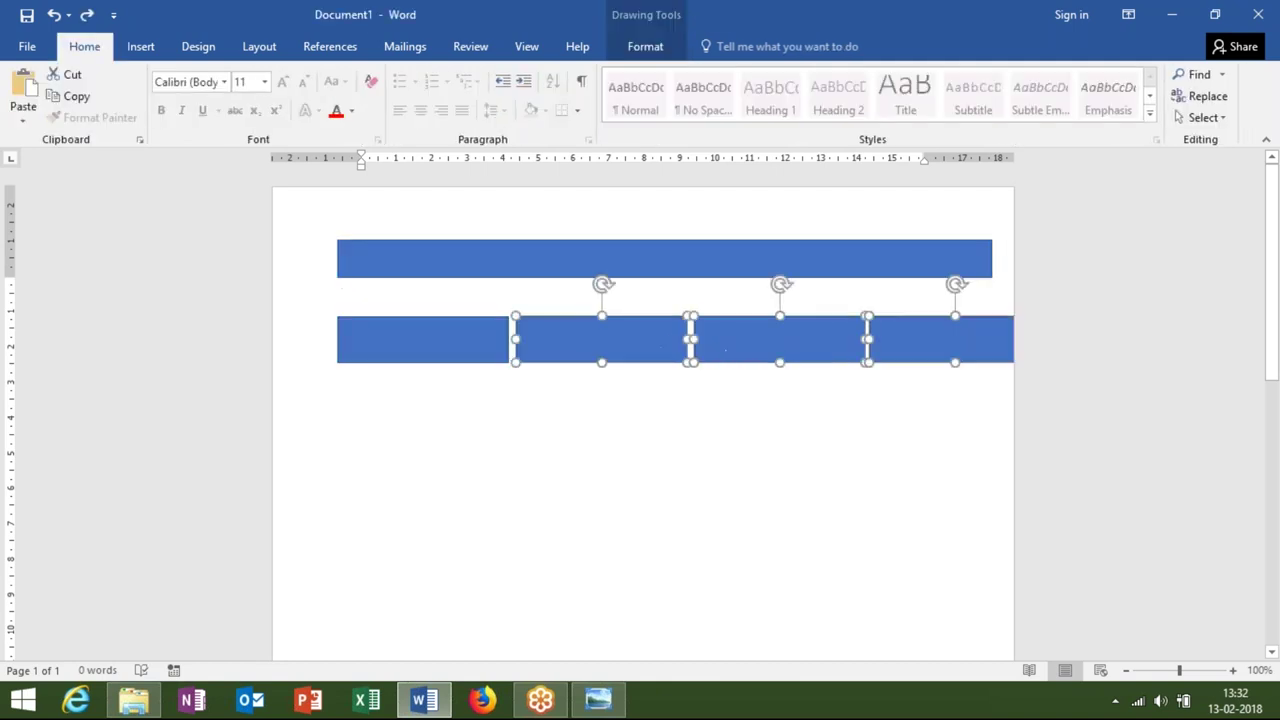
{"action": "key", "text": "Delete"}
{"action": "left_click", "coordinate": [507, 343]}
{"action": "mouse_move", "coordinate": [507, 343]}
{"action": "left_mouse_down"}
{"action": "mouse_move", "coordinate": [492, 340]}
{"action": "mouse_move", "coordinate": [608, 345]}
{"action": "left_mouse_up"}
- Copy the two rectangles to the right to form a row of four boxes
{"action": "left_click", "coordinate": [677, 331]}
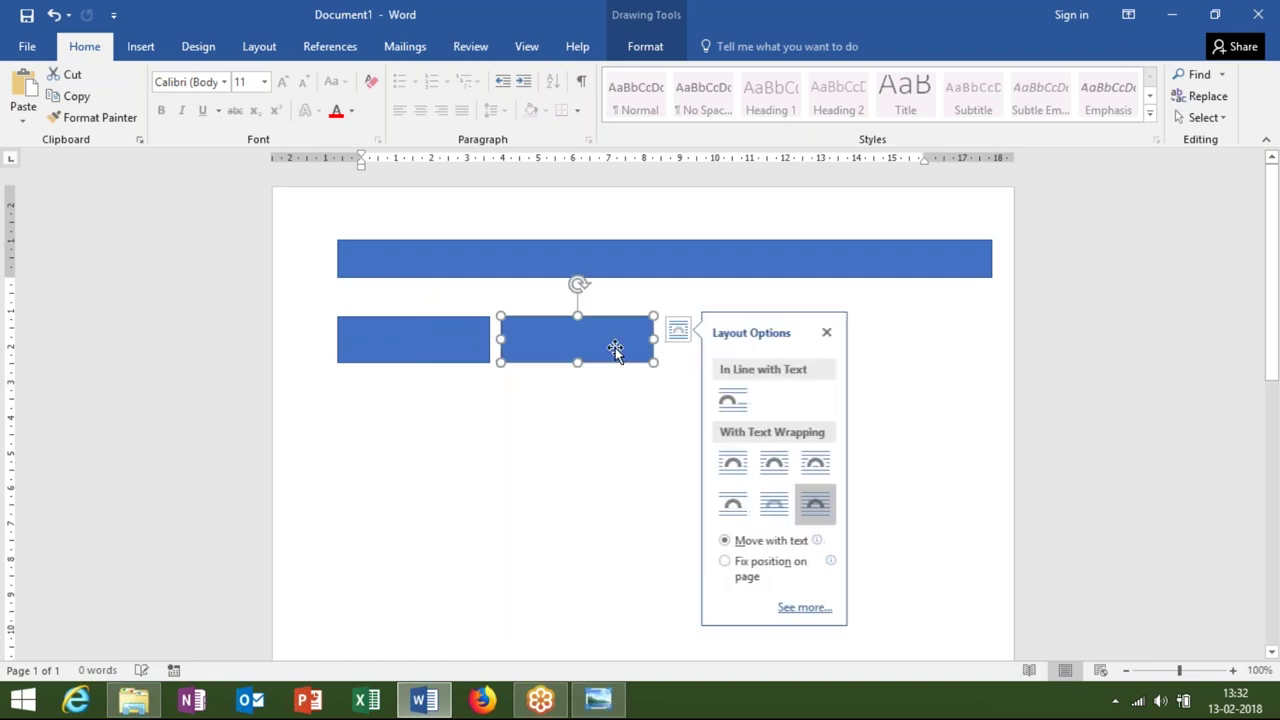
{"action": "key", "text": "Escape"}
{"action": "key", "text": "ctrl+z"}
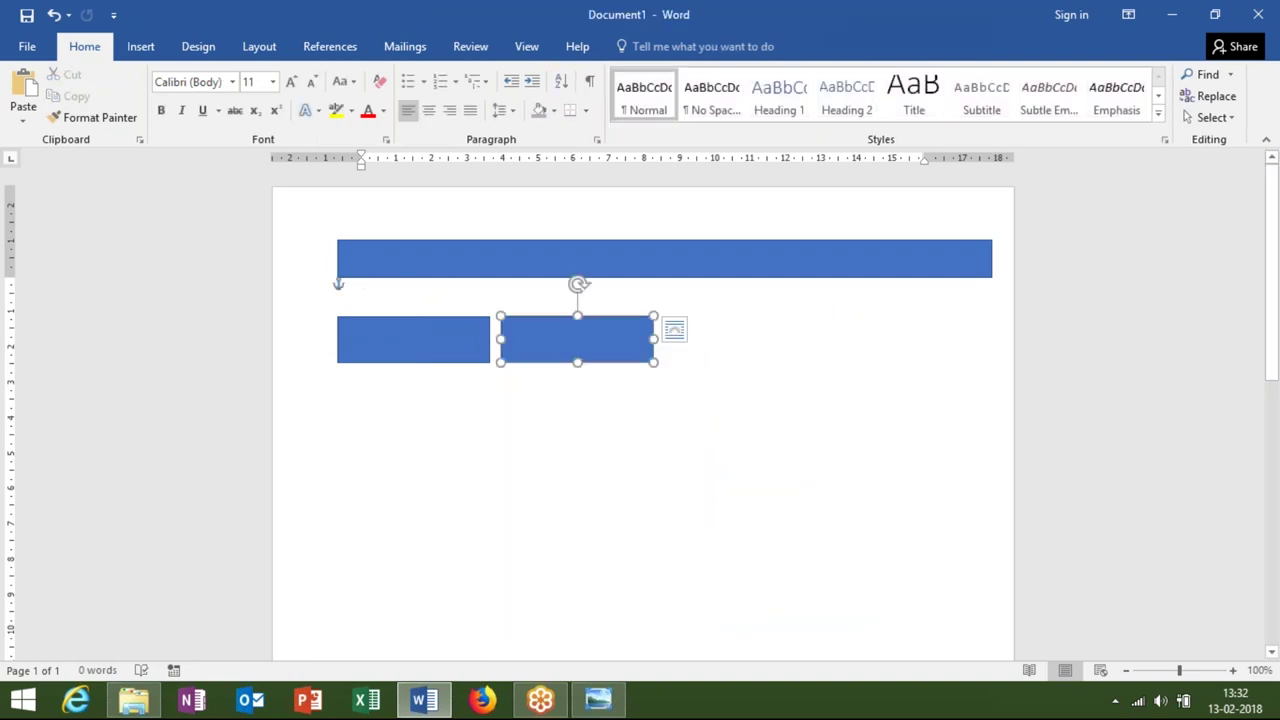
{"action": "left_click", "coordinate": [468, 334], "text": "ctrl"}
{"action": "mouse_move", "coordinate": [464, 334]}
{"action": "left_mouse_down"}
{"action": "mouse_move", "coordinate": [570, 343]}
{"action": "mouse_move", "coordinate": [736, 328]}
{"action": "left_mouse_up"}
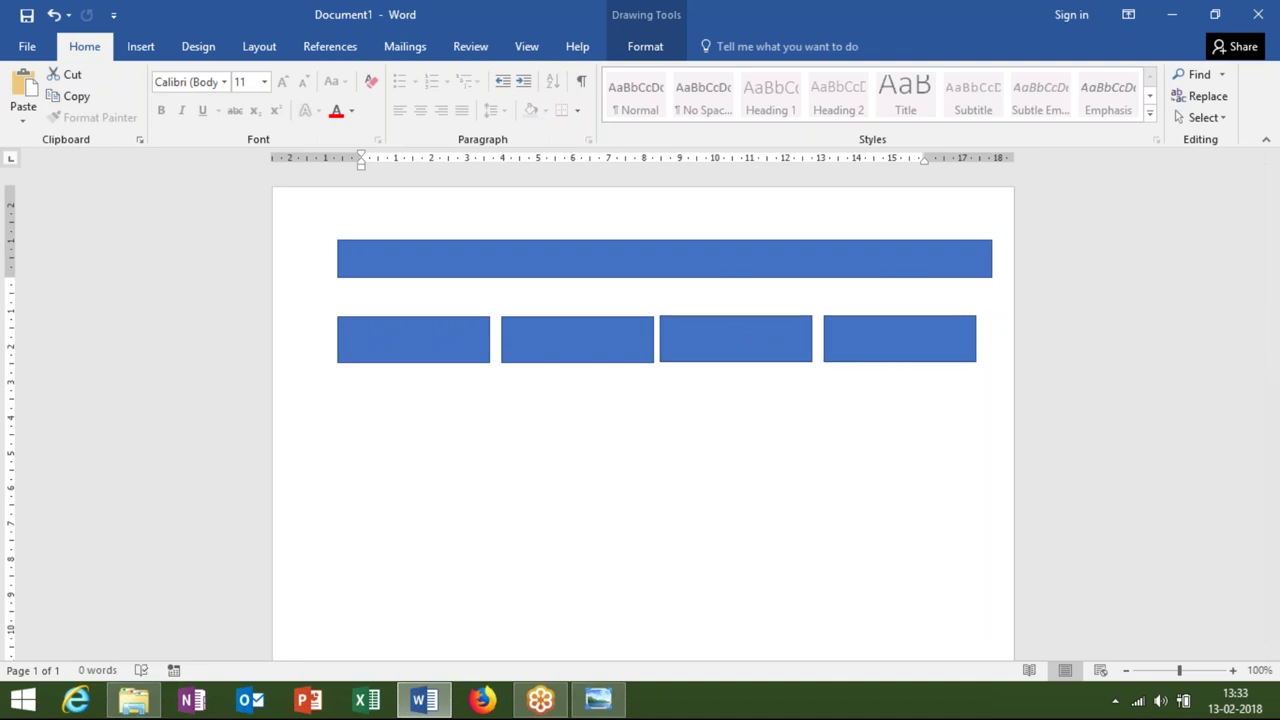
{"action": "left_click", "coordinate": [600, 357], "text": "shift"}
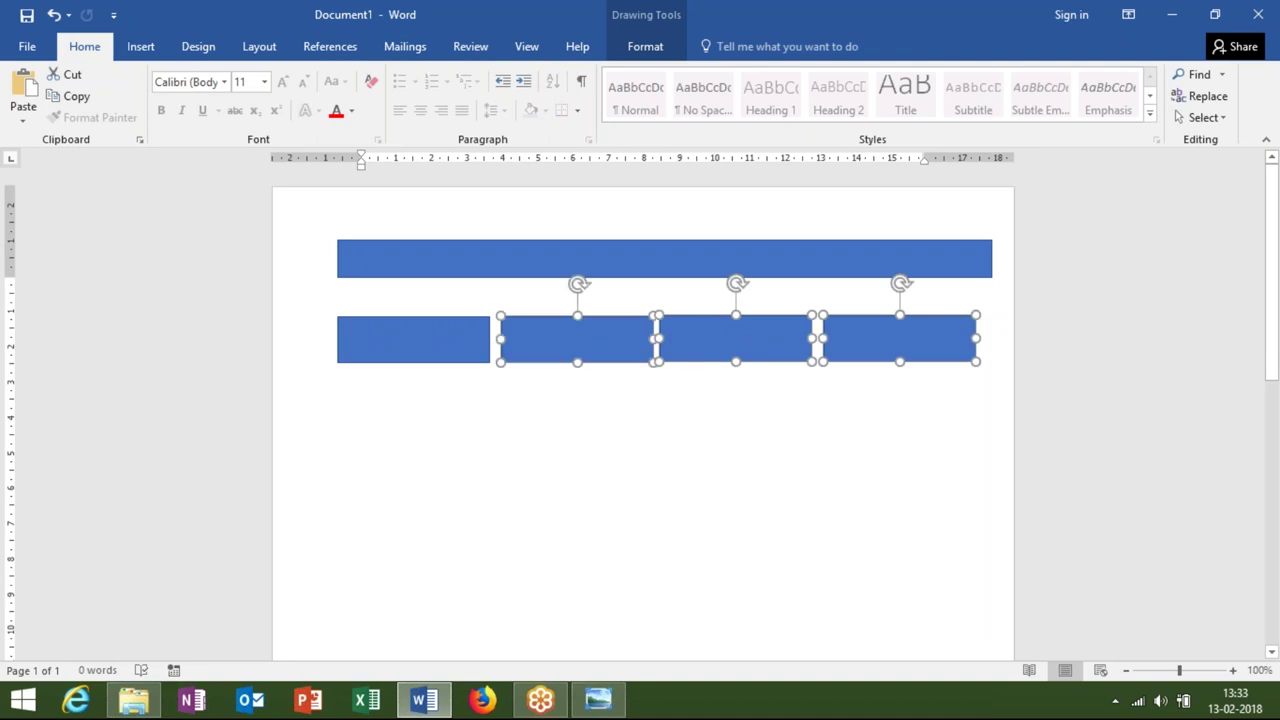
{"action": "left_click", "coordinate": [463, 357], "text": "shift"}
- Duplicate the row of four boxes to create a second row below it
{"action": "key", "text": "alt+Tab"}
{"action": "key", "text": "alt+Tab"}
{"action": "mouse_move", "coordinate": [447, 366]}
{"action": "left_mouse_down"}
{"action": "mouse_move", "coordinate": [449, 381]}
{"action": "mouse_move", "coordinate": [457, 355]}
{"action": "left_mouse_up"}
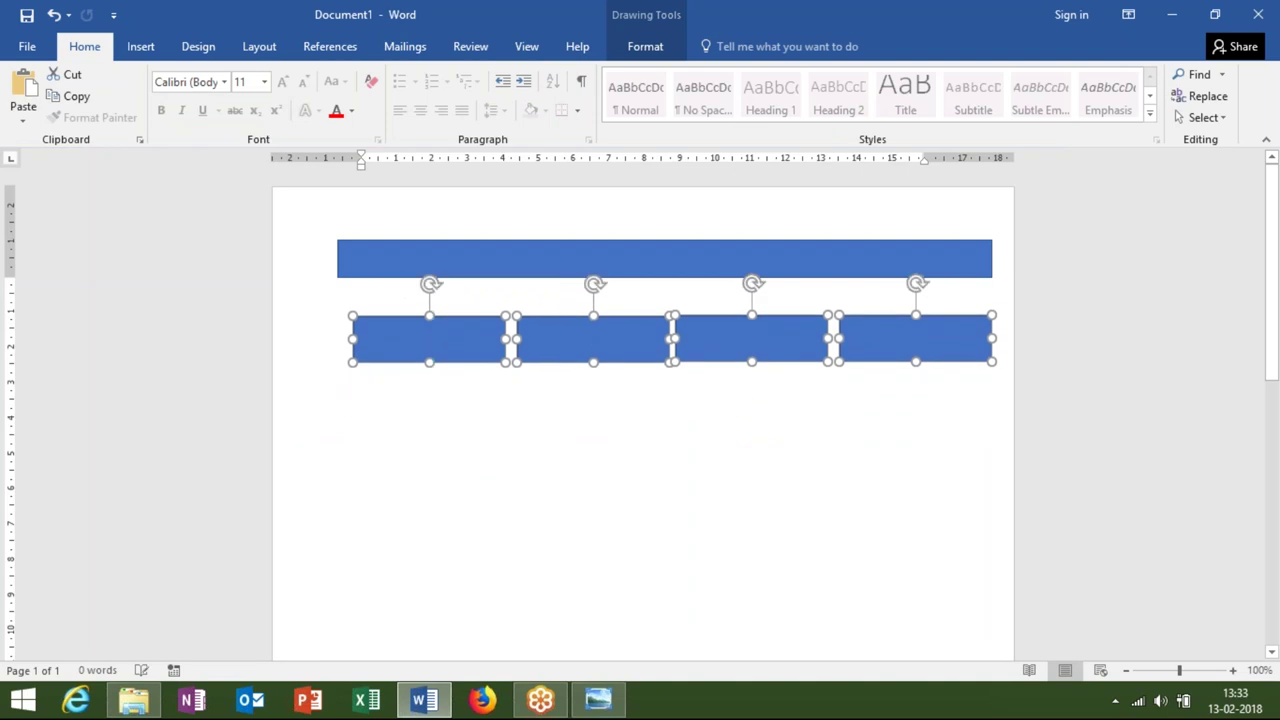
{"action": "key", "text": "ctrl+z"}
{"action": "left_click_drag", "start_coordinate": [455, 384], "coordinate": [458, 411], "text": "ctrl"}
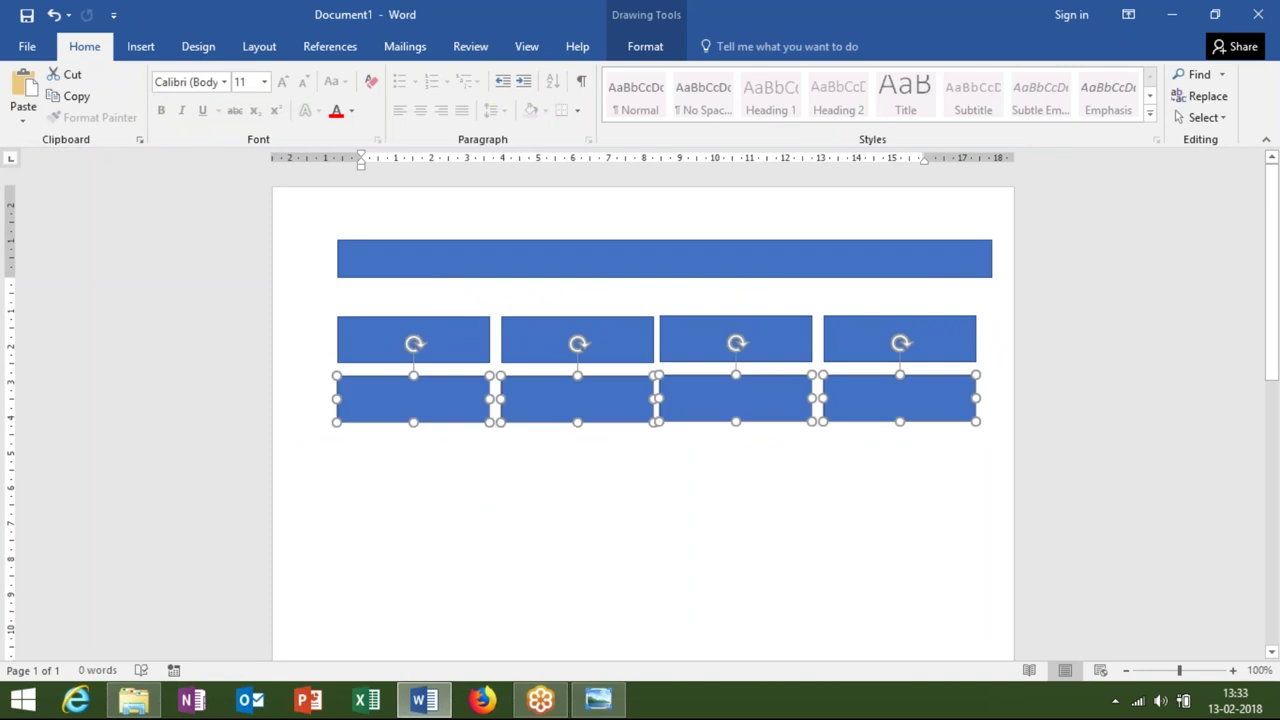
{"action": "left_click", "coordinate": [645, 47]}
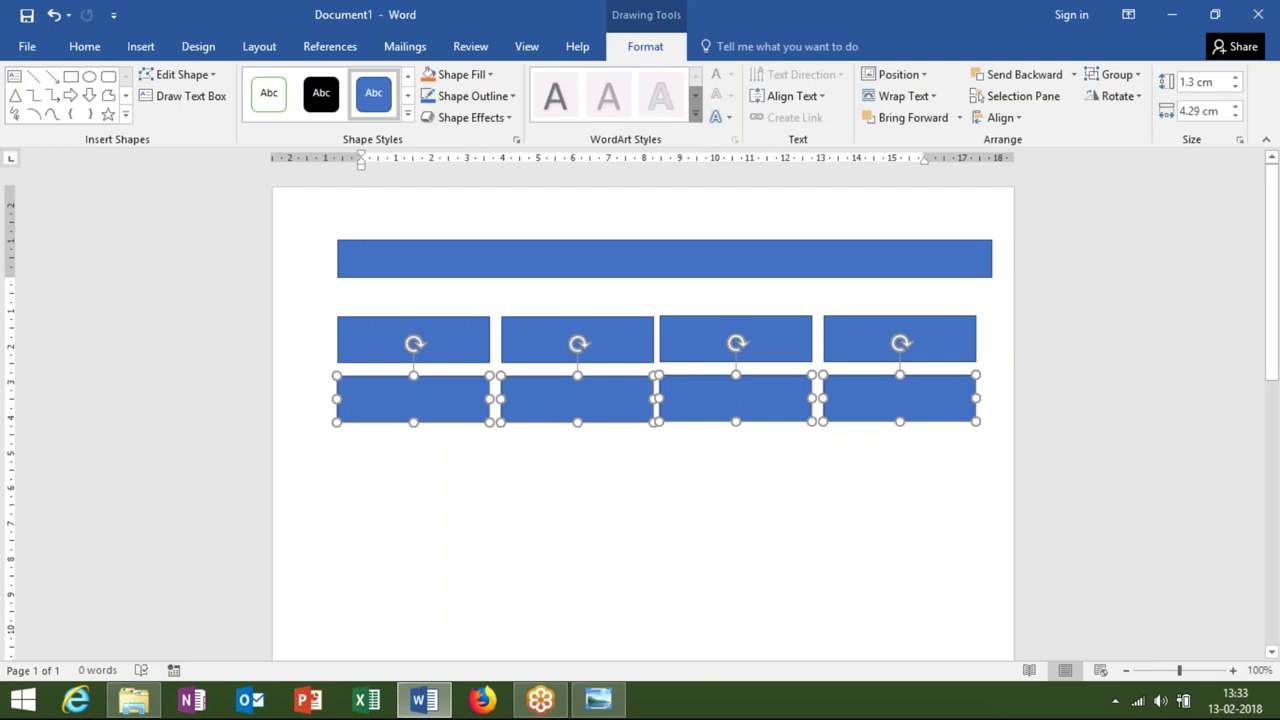
- Align the bottom row of boxes along their tops and distribute them horizontally
{"action": "left_click", "coordinate": [1014, 120]}
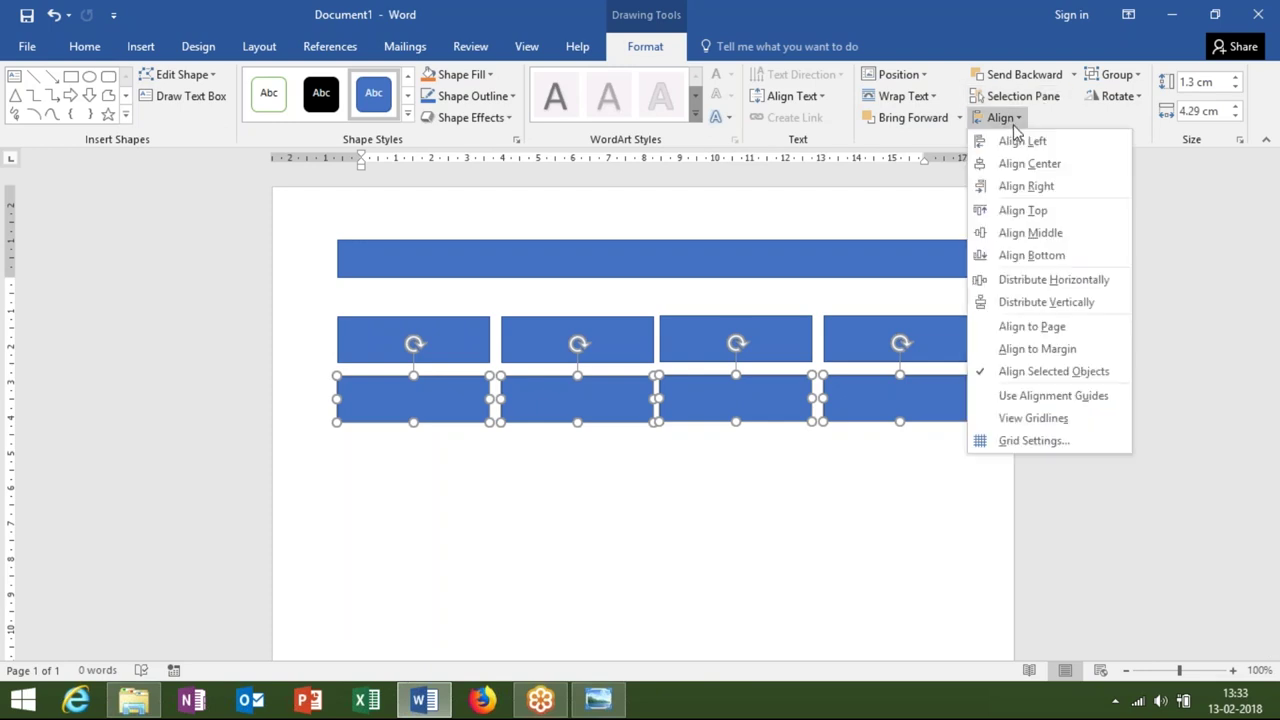
{"action": "left_click", "coordinate": [1025, 212]}
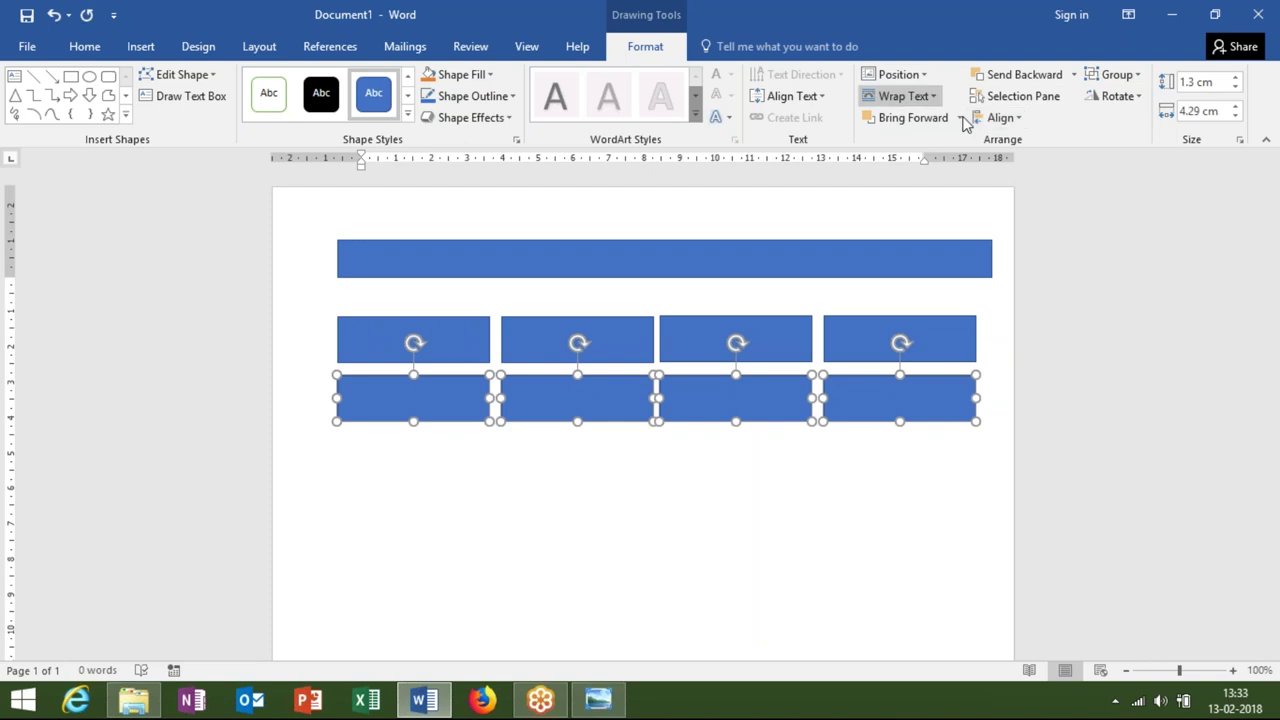
{"action": "left_click", "coordinate": [1018, 122]}
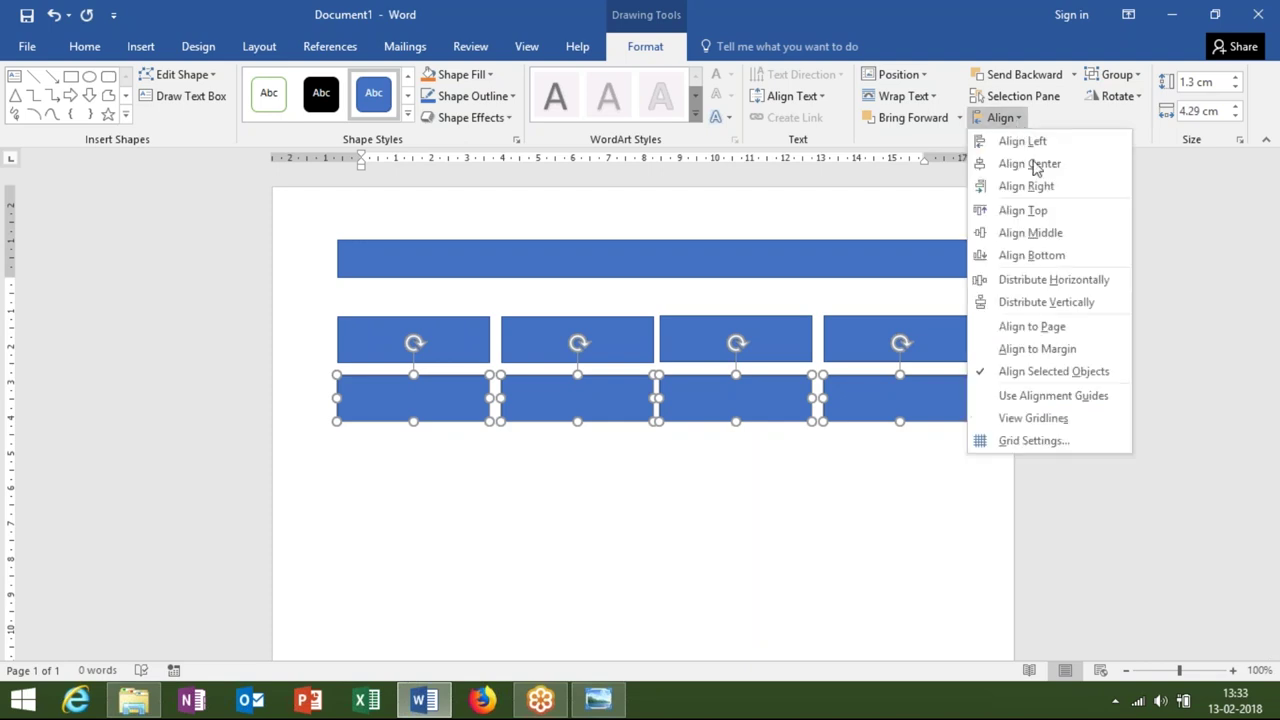
{"action": "left_click", "coordinate": [1058, 282]}
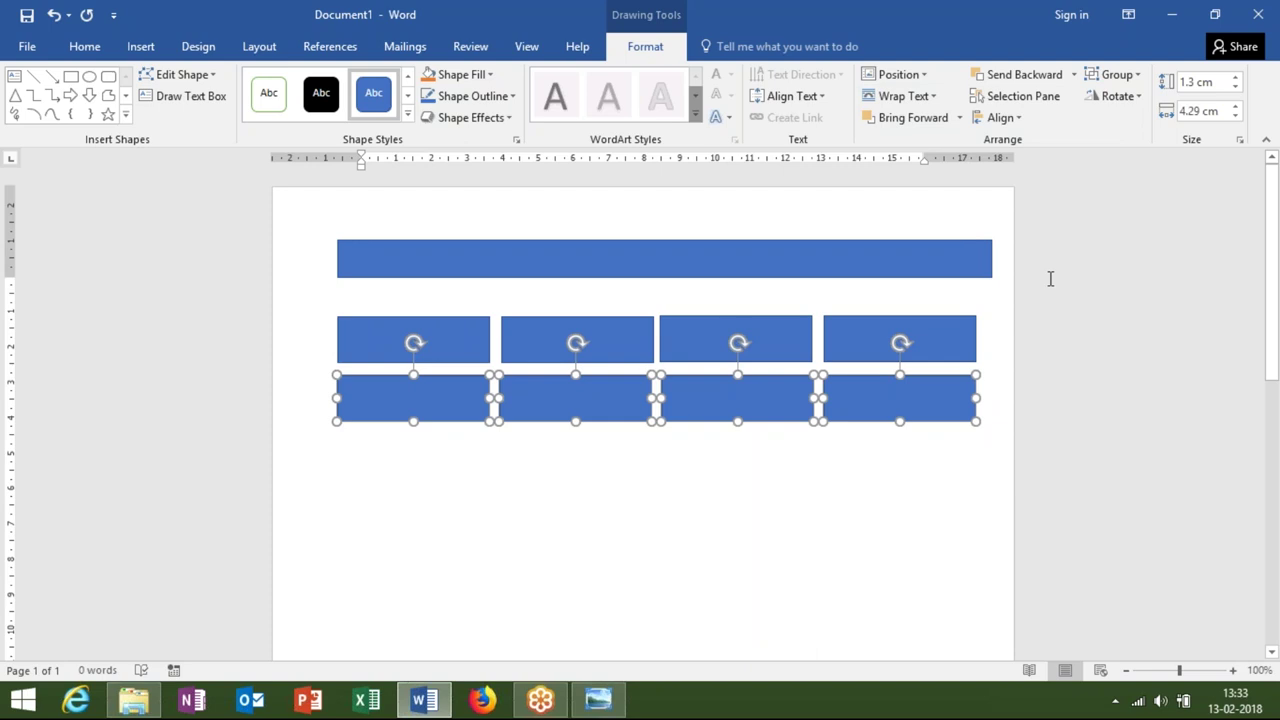
- Select the four top-row boxes, align their tops and distribute them evenly across the page
{"action": "left_click", "coordinate": [471, 339]}
{"action": "left_click", "coordinate": [590, 340], "text": "shift"}
{"action": "left_click", "coordinate": [745, 340], "text": "shift"}
{"action": "left_click", "coordinate": [873, 345], "text": "shift"}
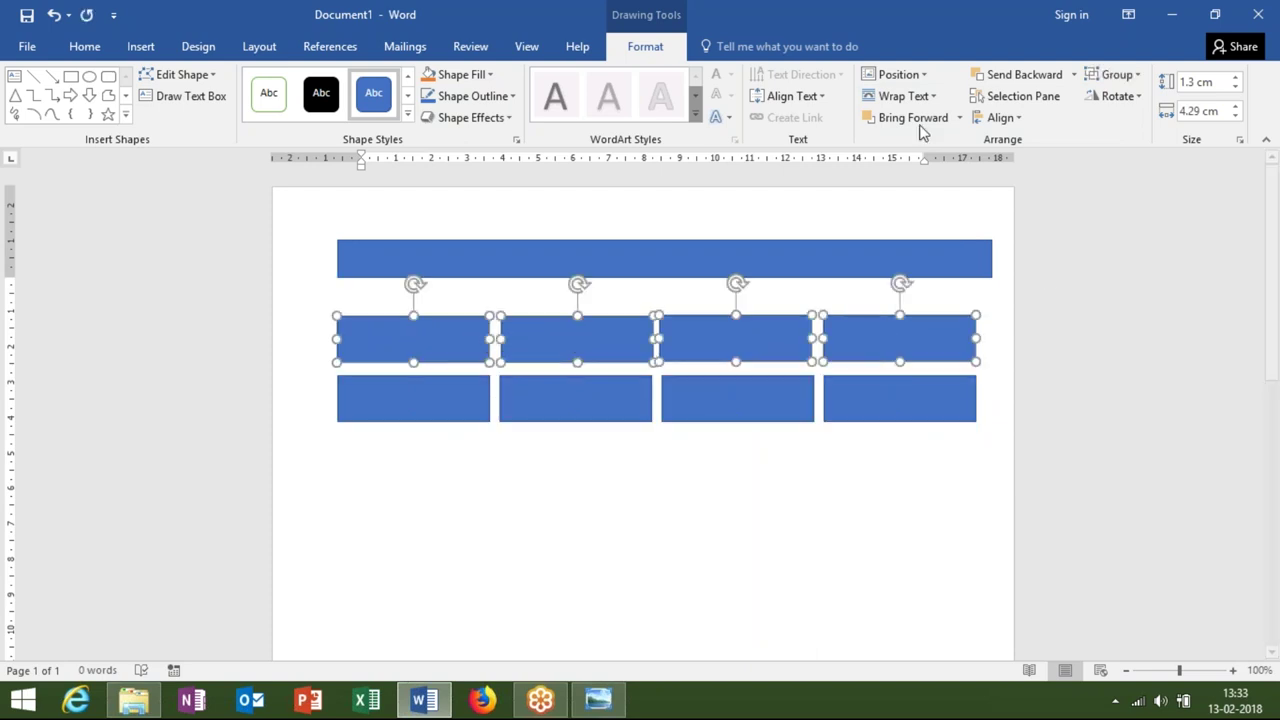
{"action": "left_click", "coordinate": [979, 120]}
{"action": "left_click", "coordinate": [1023, 211]}
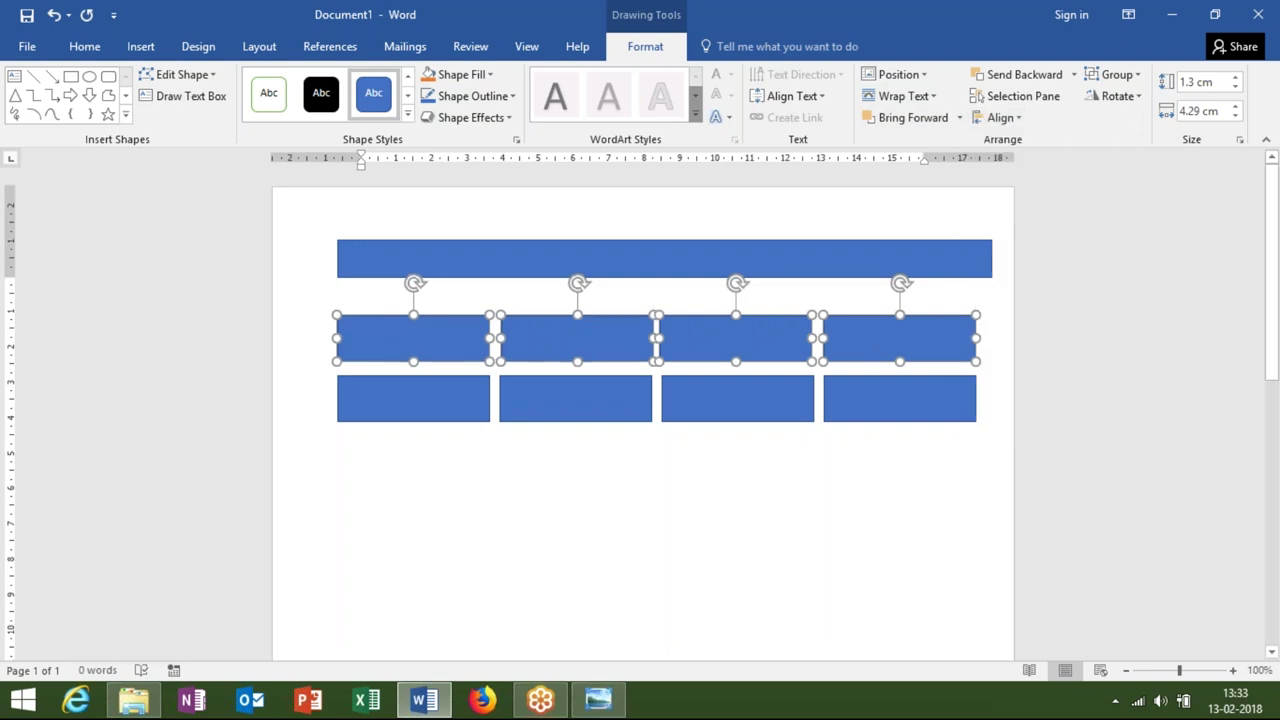
{"action": "left_click", "coordinate": [1003, 118]}
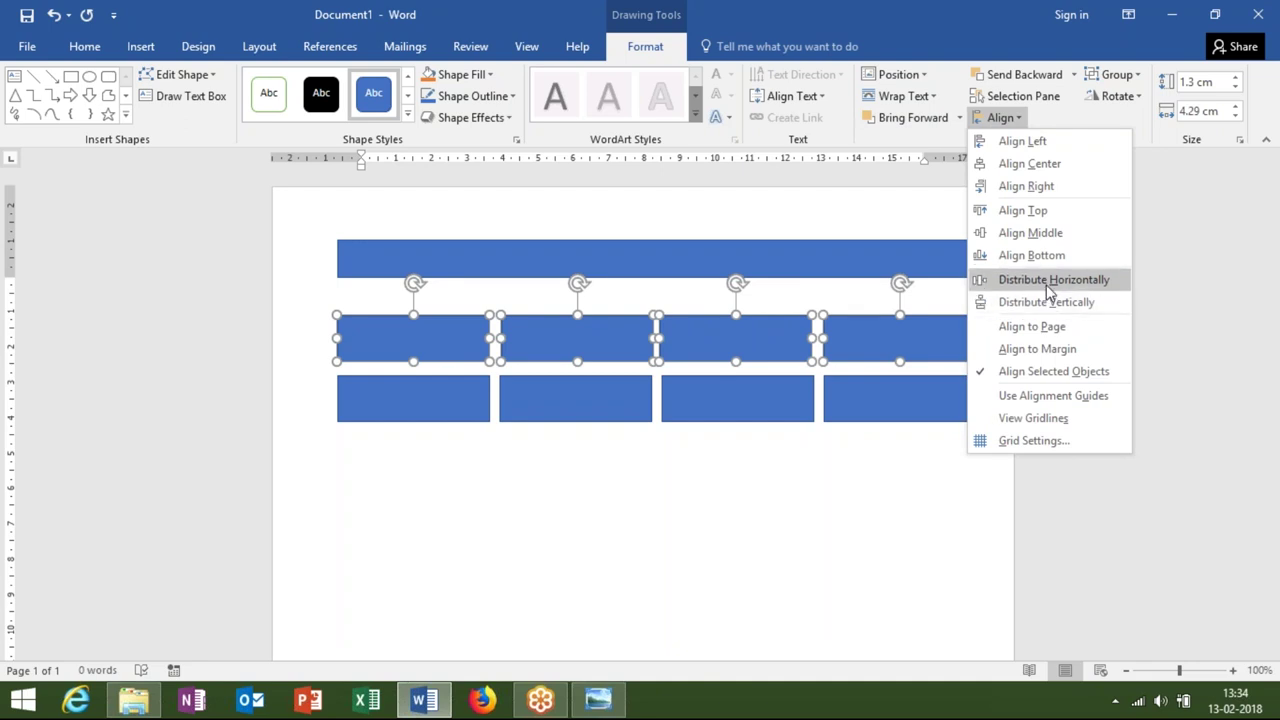
{"action": "left_click", "coordinate": [1047, 285]}
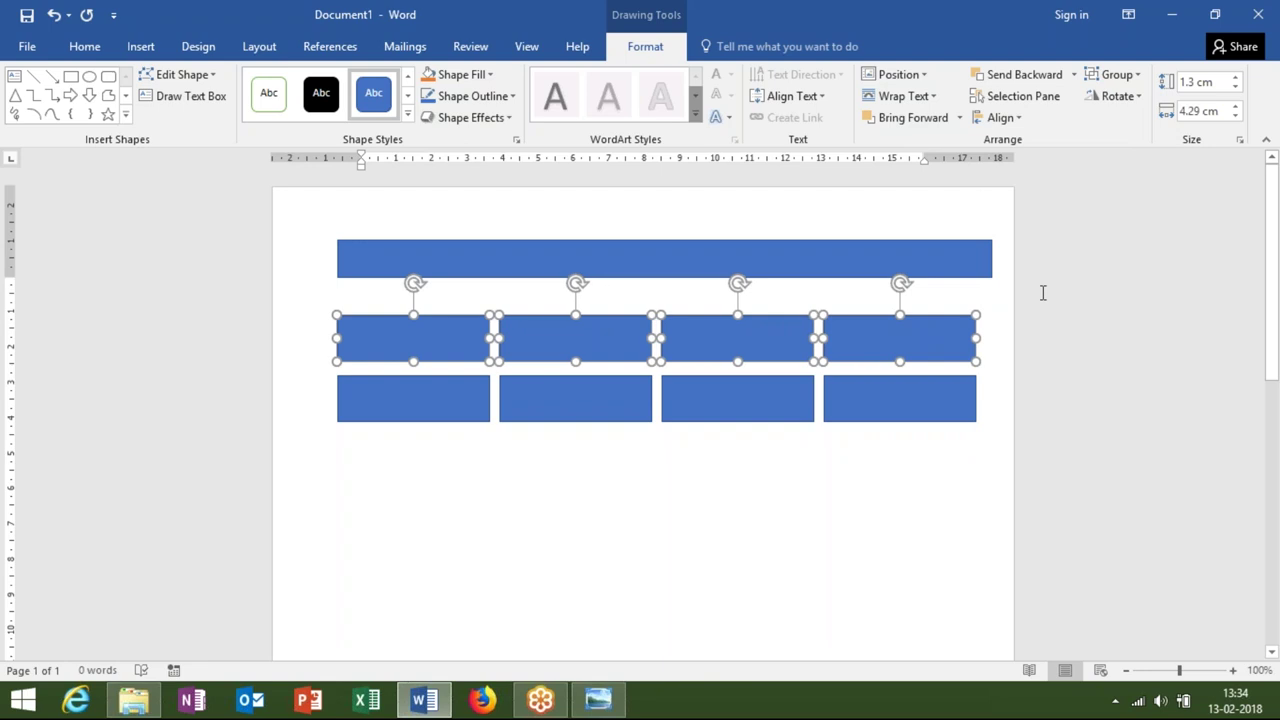
{"action": "left_click", "coordinate": [563, 457]}
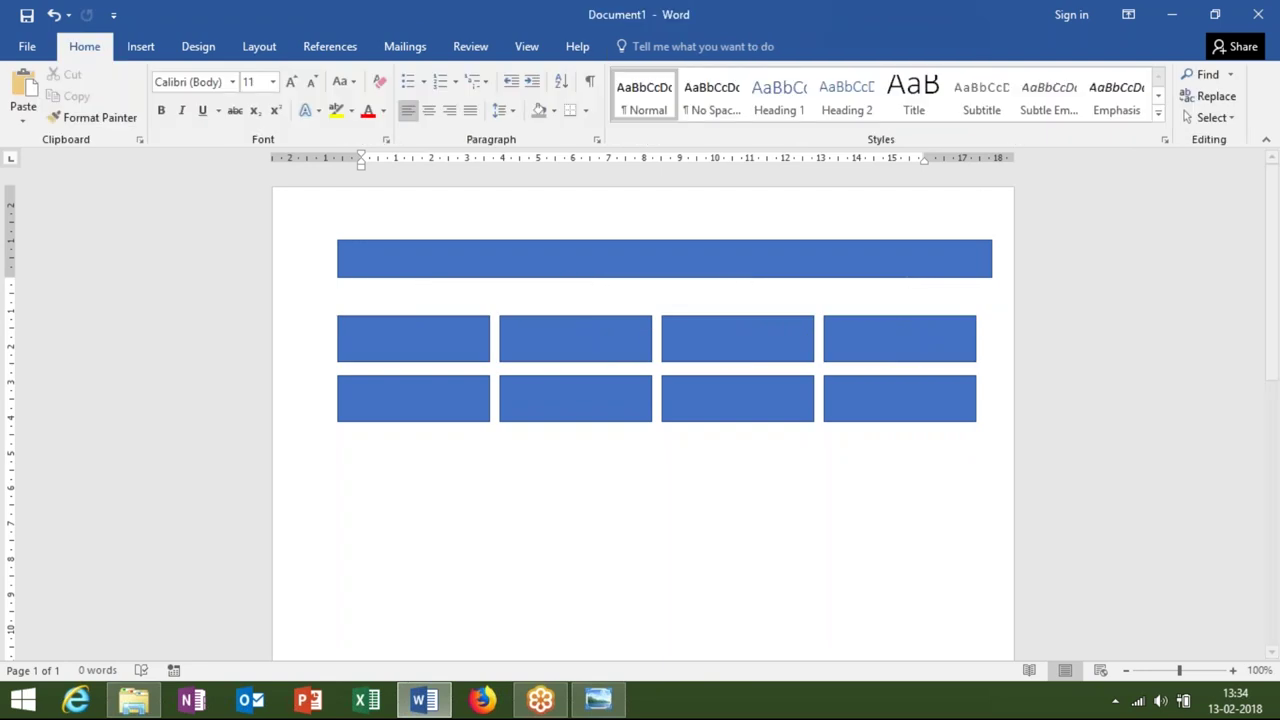
{"action": "left_click", "coordinate": [451, 342]}
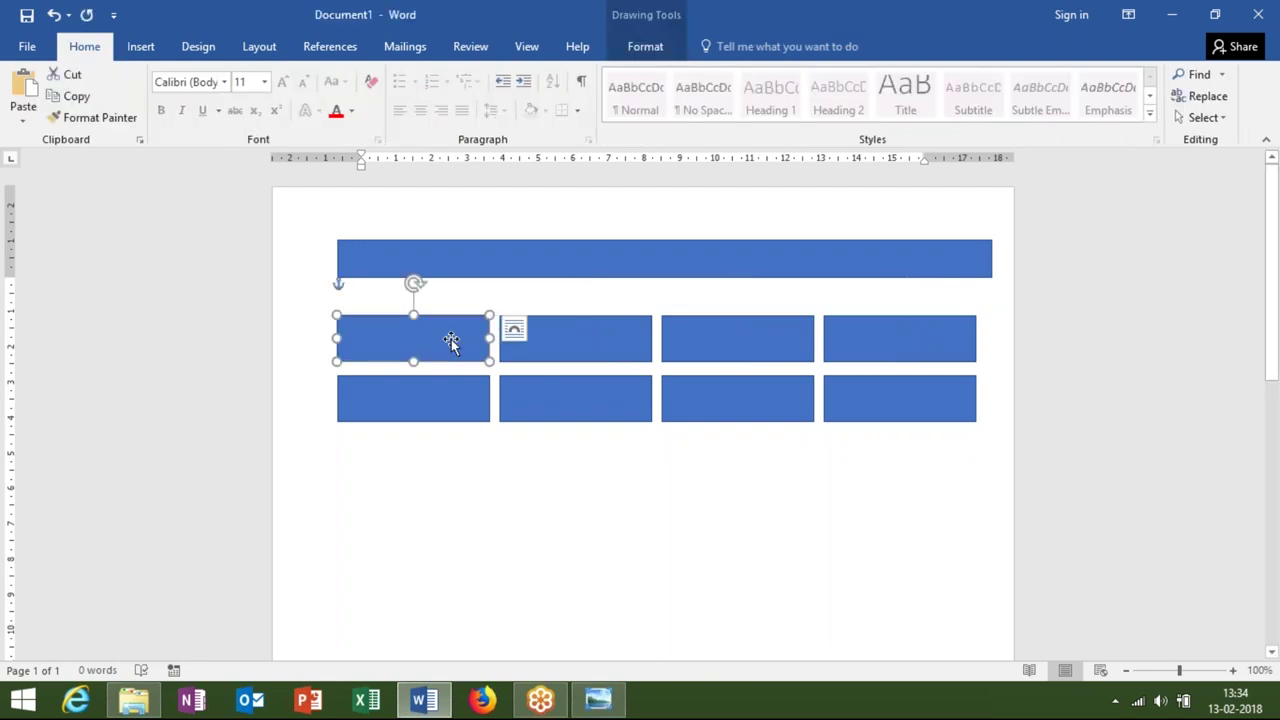
{"action": "type", "text": "h"}
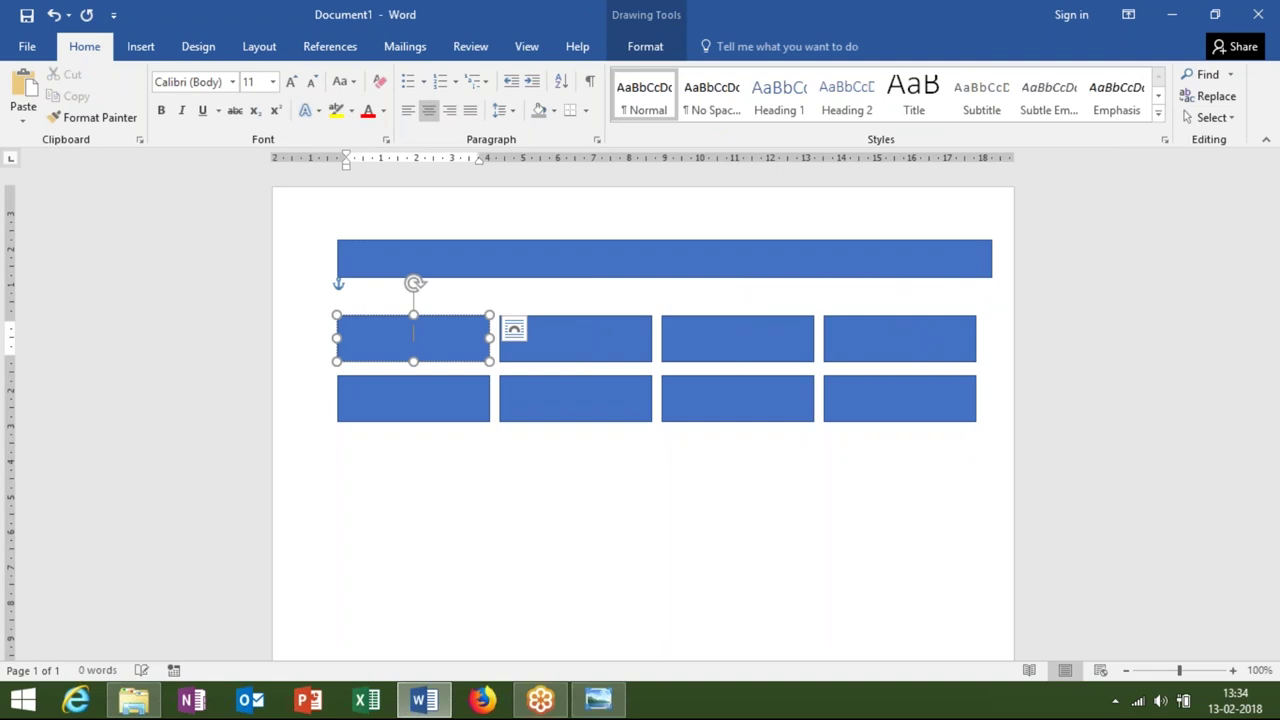
{"action": "left_click", "coordinate": [602, 468]}
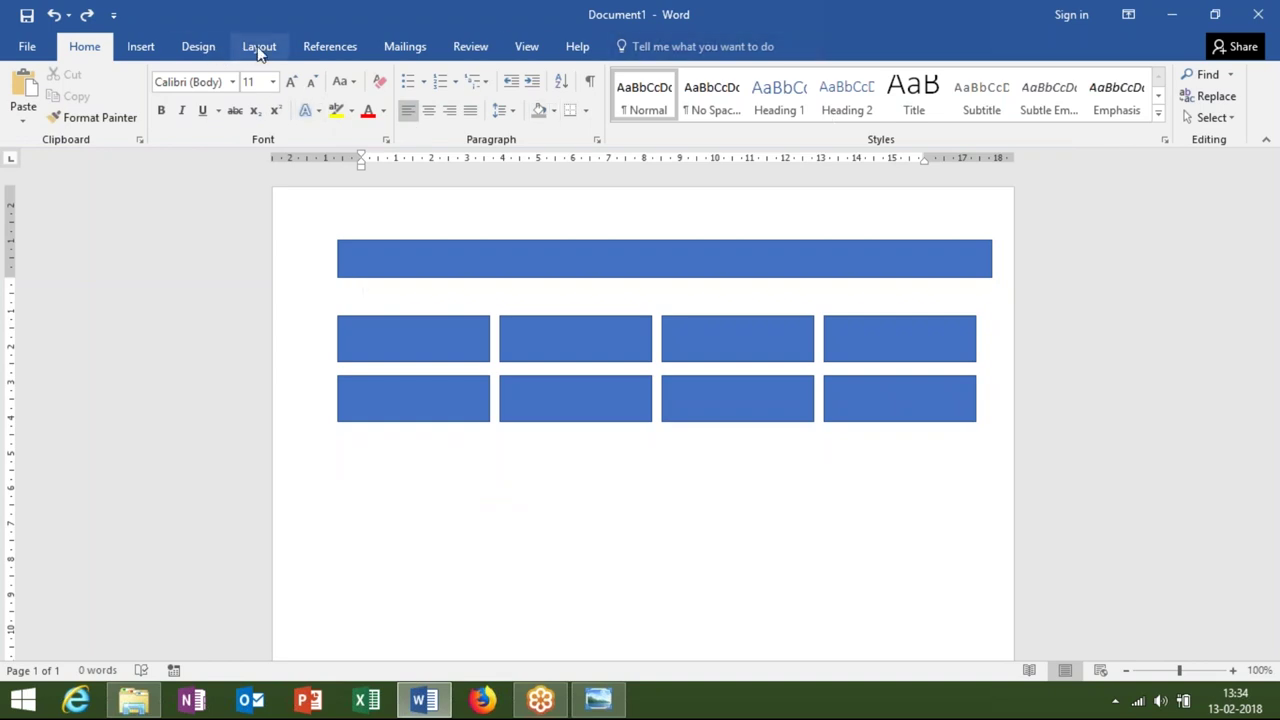
{"action": "left_click", "coordinate": [141, 46]}
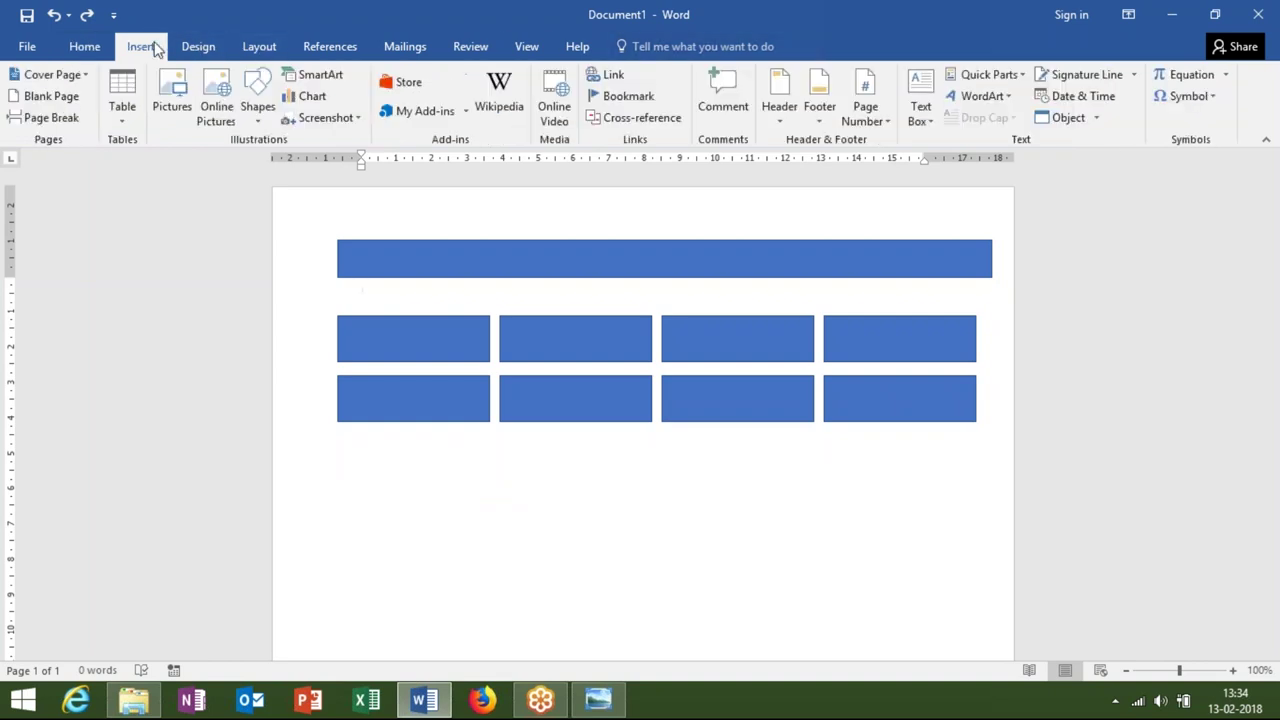
- Draw a wide rectangle under the box rows, about 18.02 cm long and 1.11 cm tall
{"action": "left_click", "coordinate": [262, 112]}
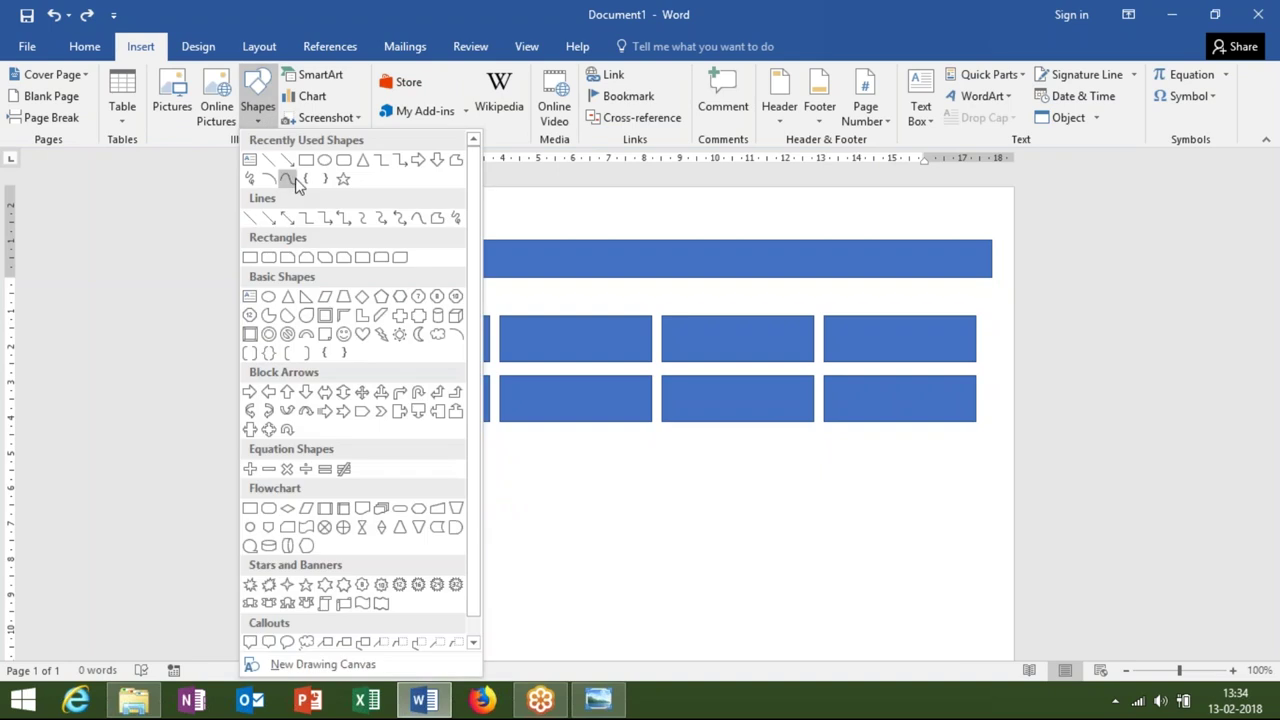
{"action": "left_click", "coordinate": [286, 177]}
{"action": "mouse_move", "coordinate": [337, 450]}
{"action": "left_mouse_down"}
{"action": "mouse_move", "coordinate": [978, 476]}
{"action": "mouse_move", "coordinate": [920, 519]}
{"action": "left_mouse_up"}
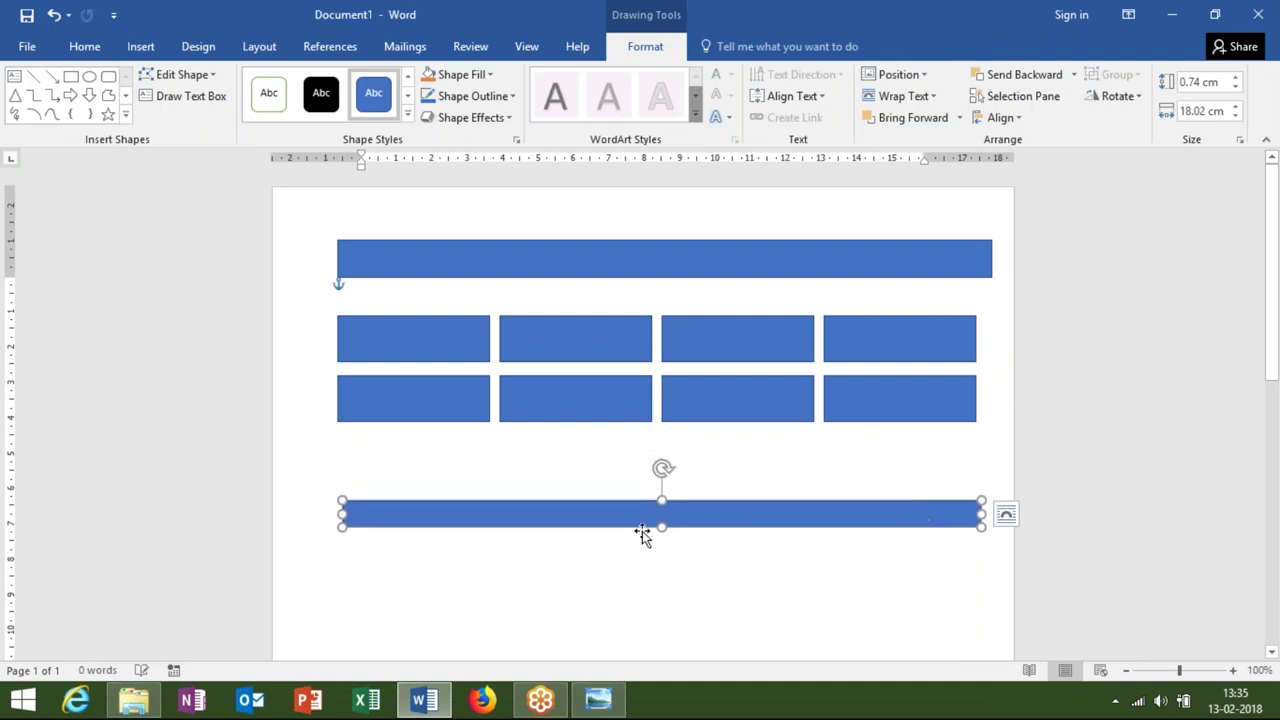
{"action": "left_click_drag", "start_coordinate": [662, 532], "coordinate": [662, 545]}
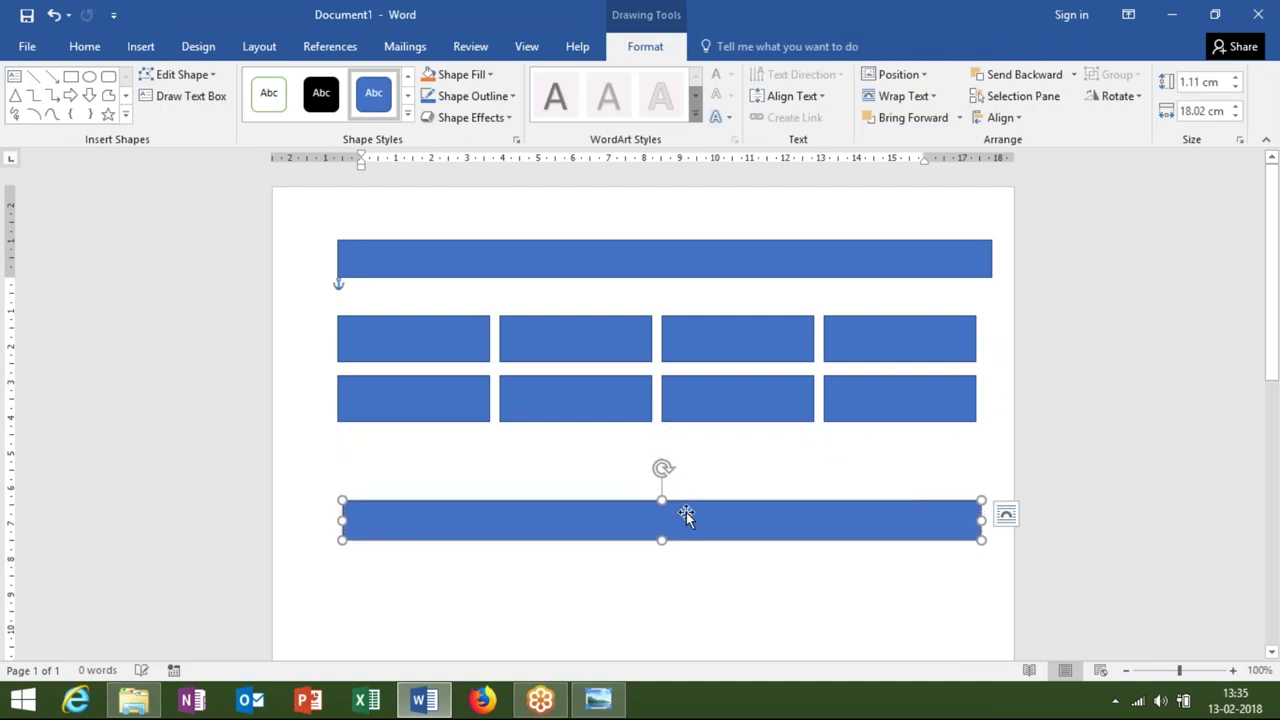
{"action": "left_click", "coordinate": [508, 240]}
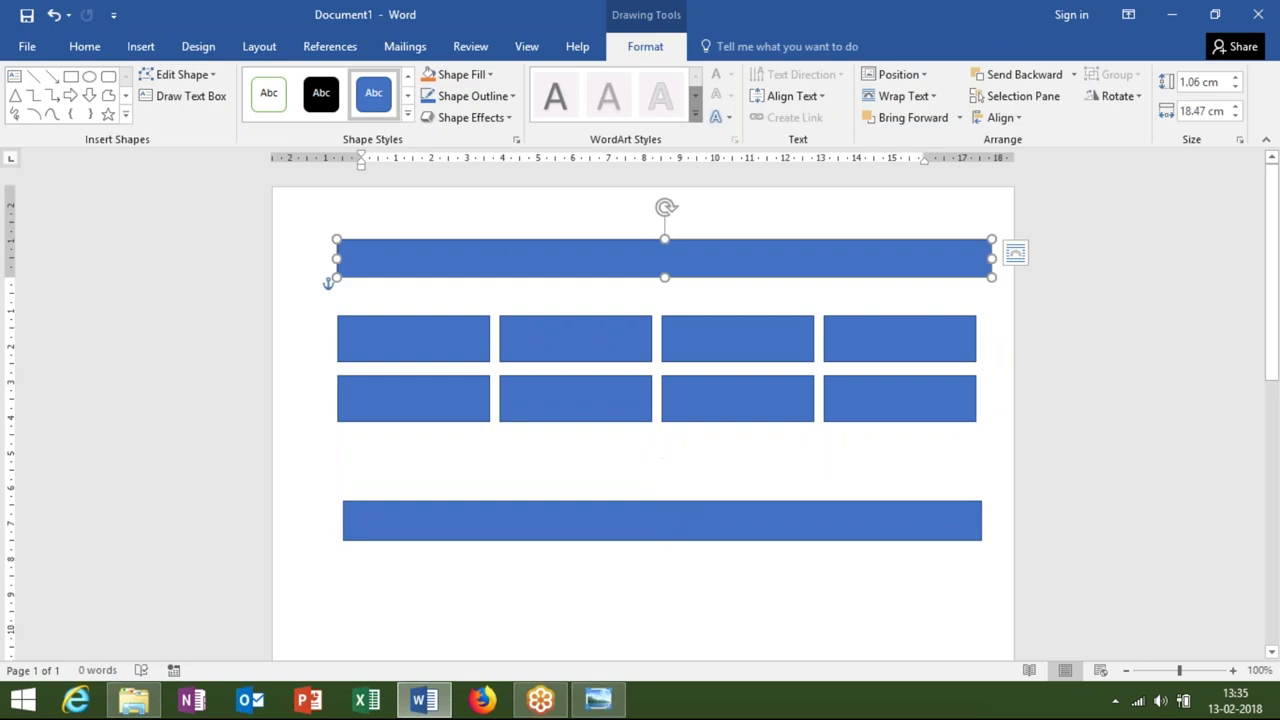
- Style the title bar grey and the first three top-row boxes blue, orange and yellow
{"action": "left_click", "coordinate": [407, 117]}
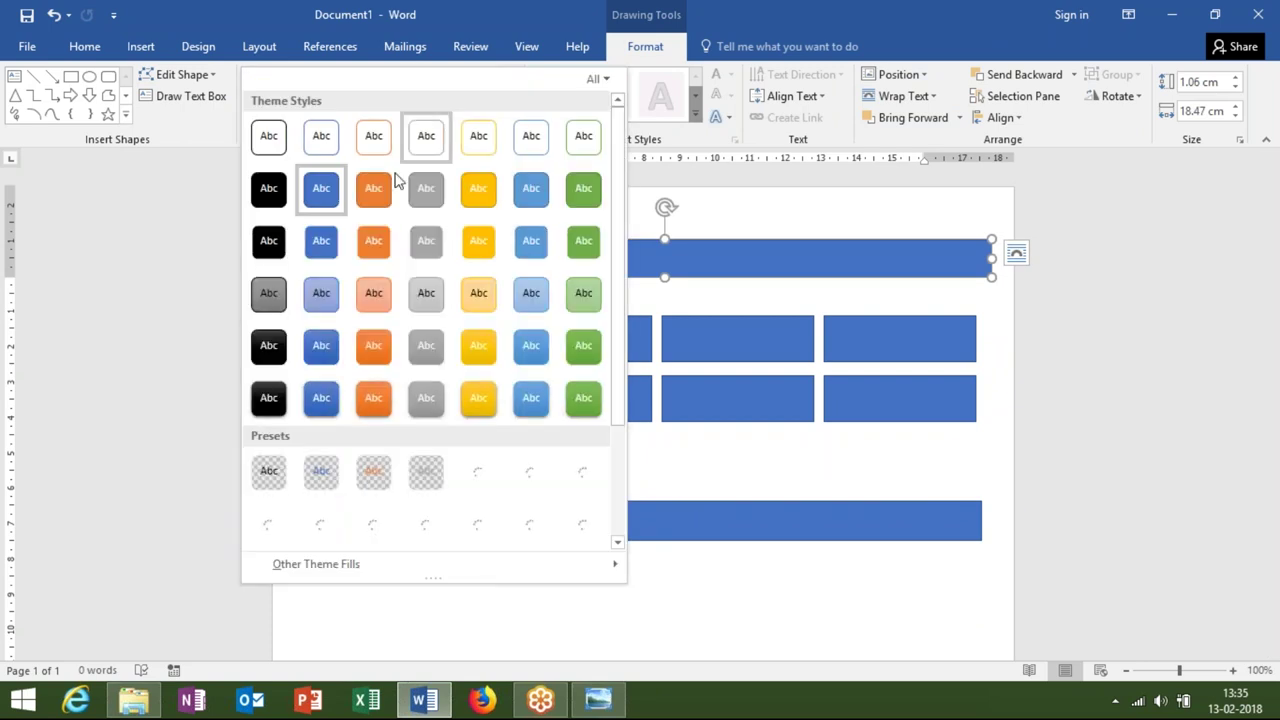
{"action": "left_click", "coordinate": [420, 190]}
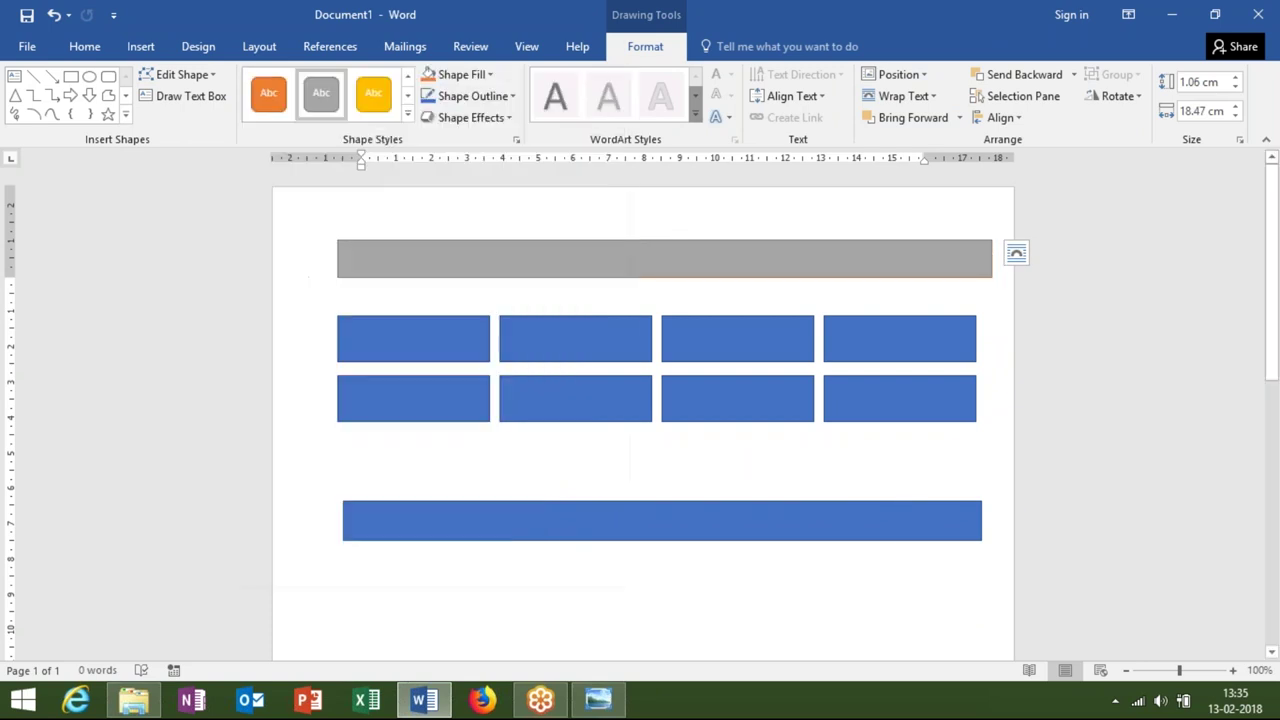
{"action": "left_click", "coordinate": [433, 328]}
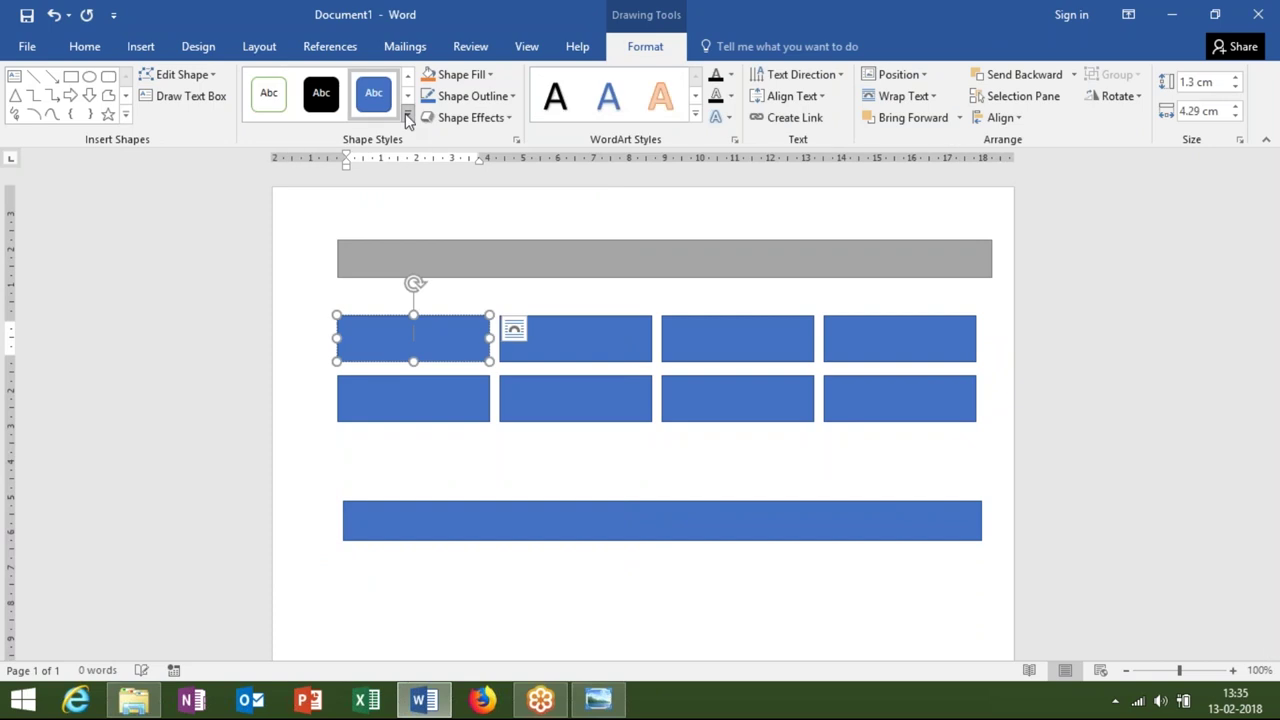
{"action": "left_click", "coordinate": [407, 117]}
{"action": "left_click", "coordinate": [321, 345]}
{"action": "left_click", "coordinate": [560, 355]}
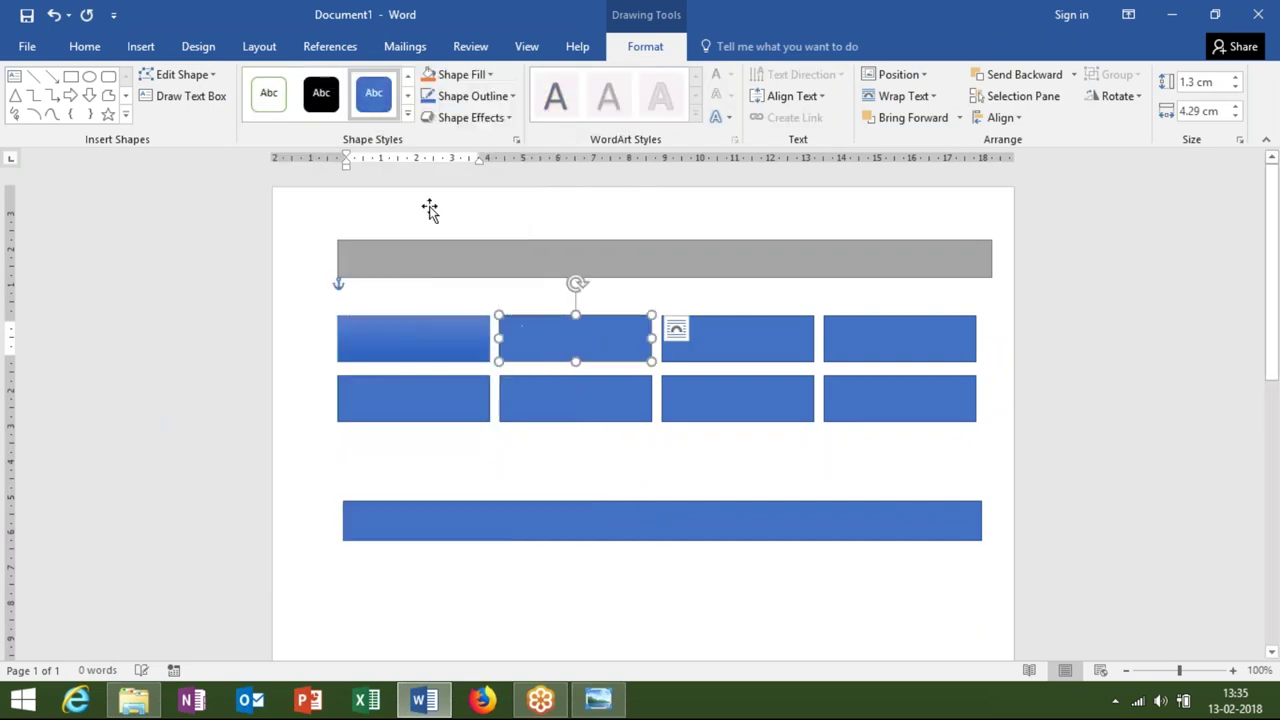
{"action": "left_click", "coordinate": [407, 117]}
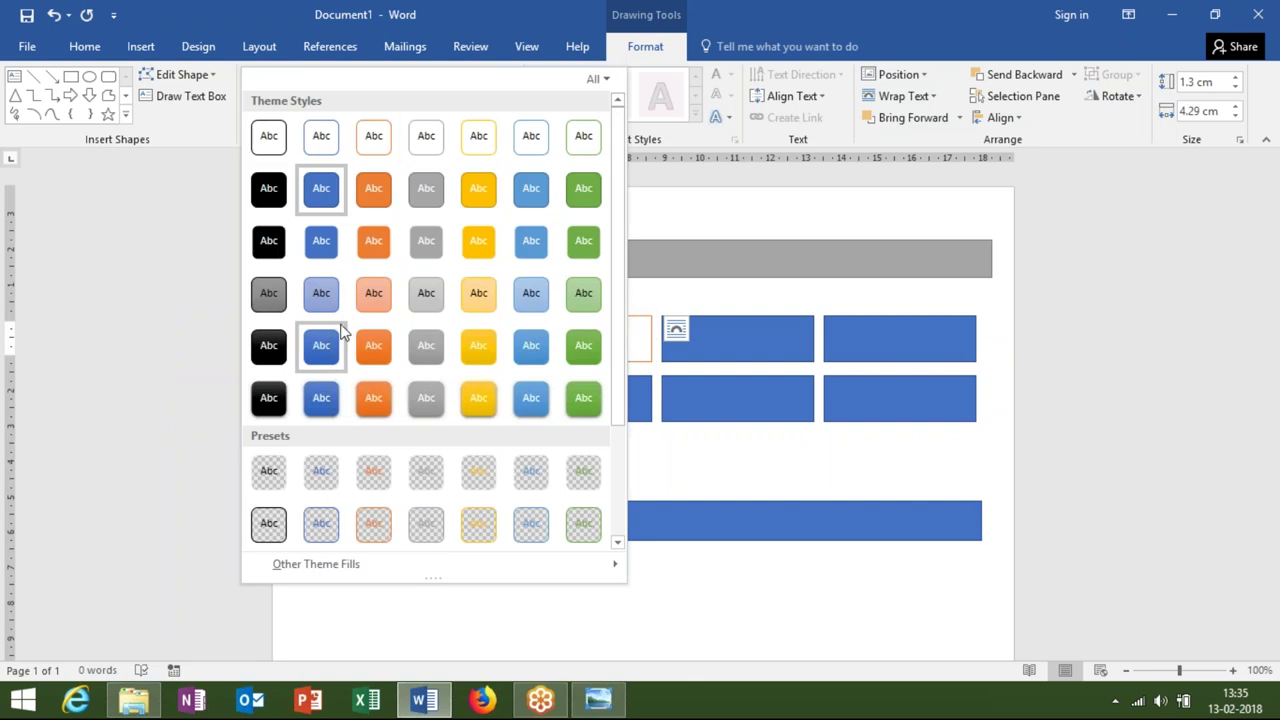
{"action": "left_click", "coordinate": [391, 250]}
{"action": "left_click", "coordinate": [703, 339]}
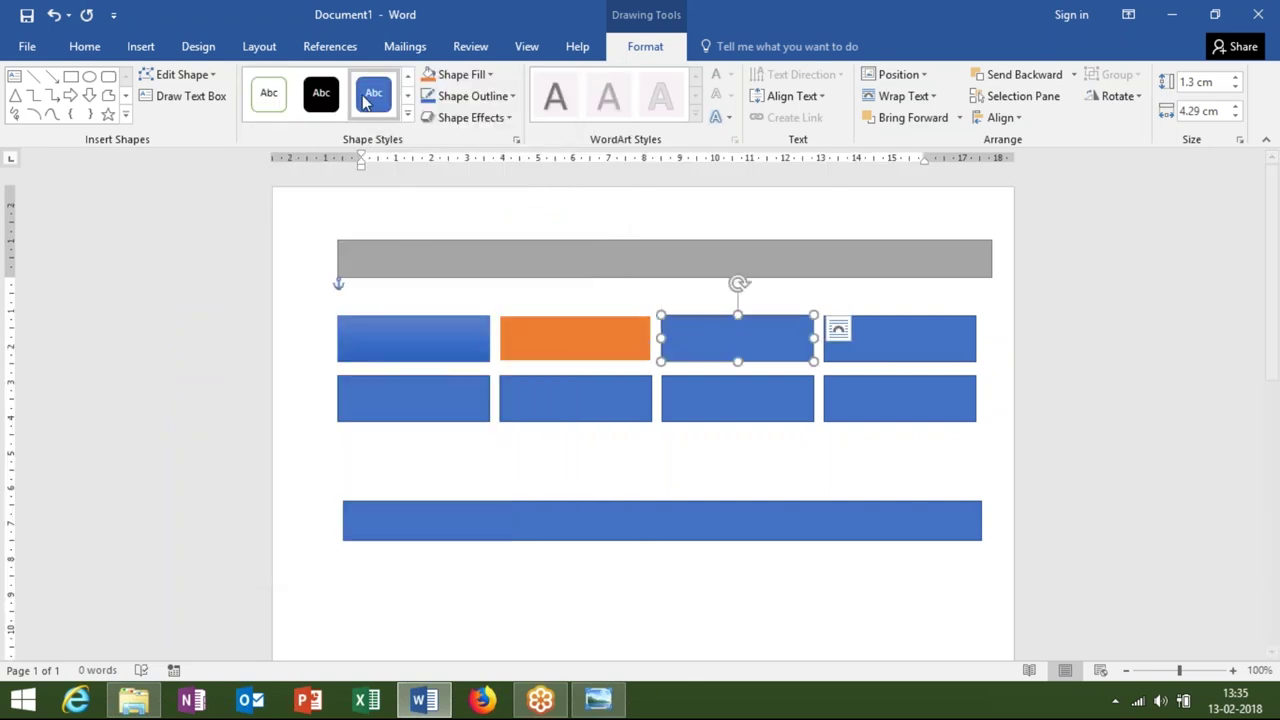
{"action": "left_click", "coordinate": [407, 117]}
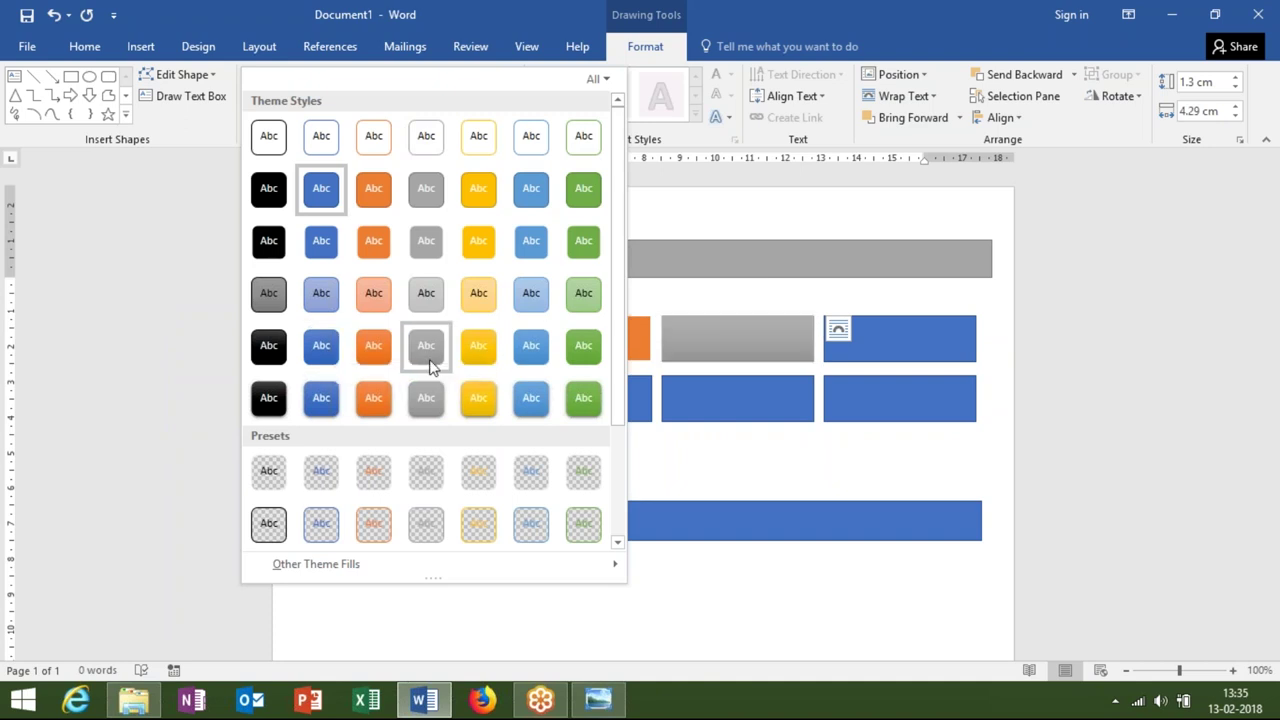
{"action": "left_click", "coordinate": [497, 356]}
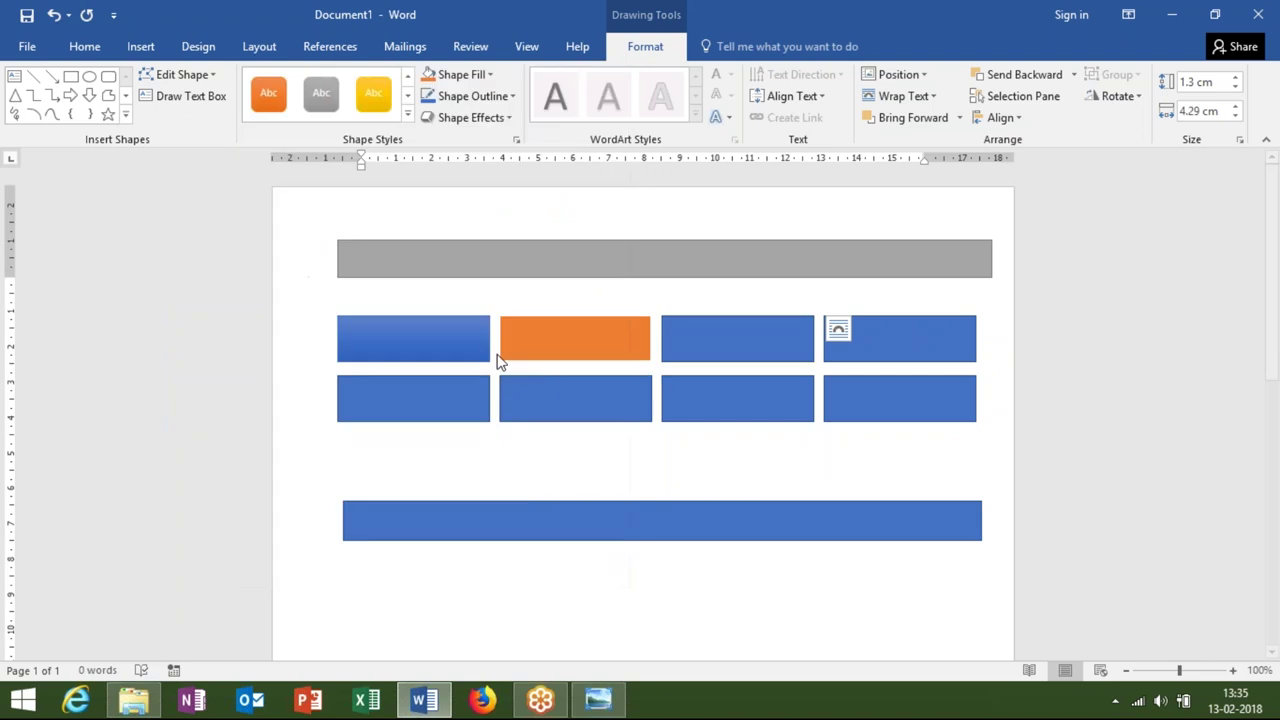
- Apply a black shape style to the rightmost top-row box
{"action": "left_click", "coordinate": [870, 358]}
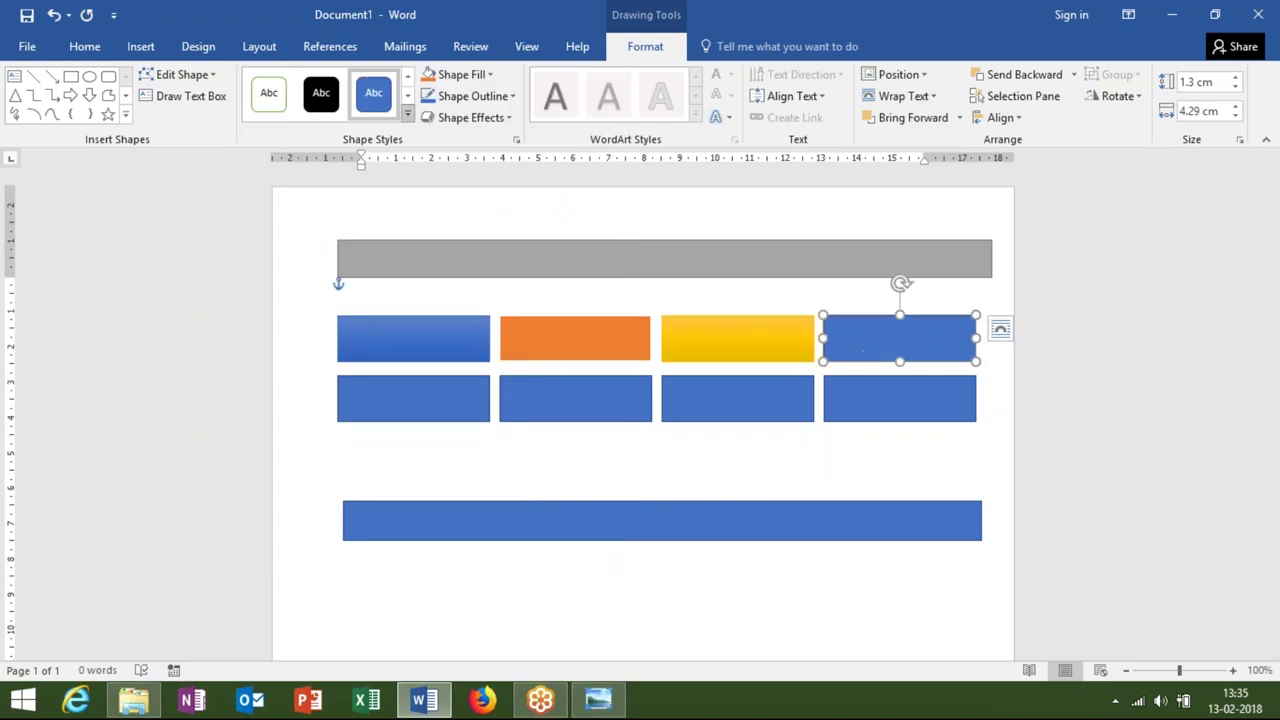
{"action": "left_click", "coordinate": [407, 113]}
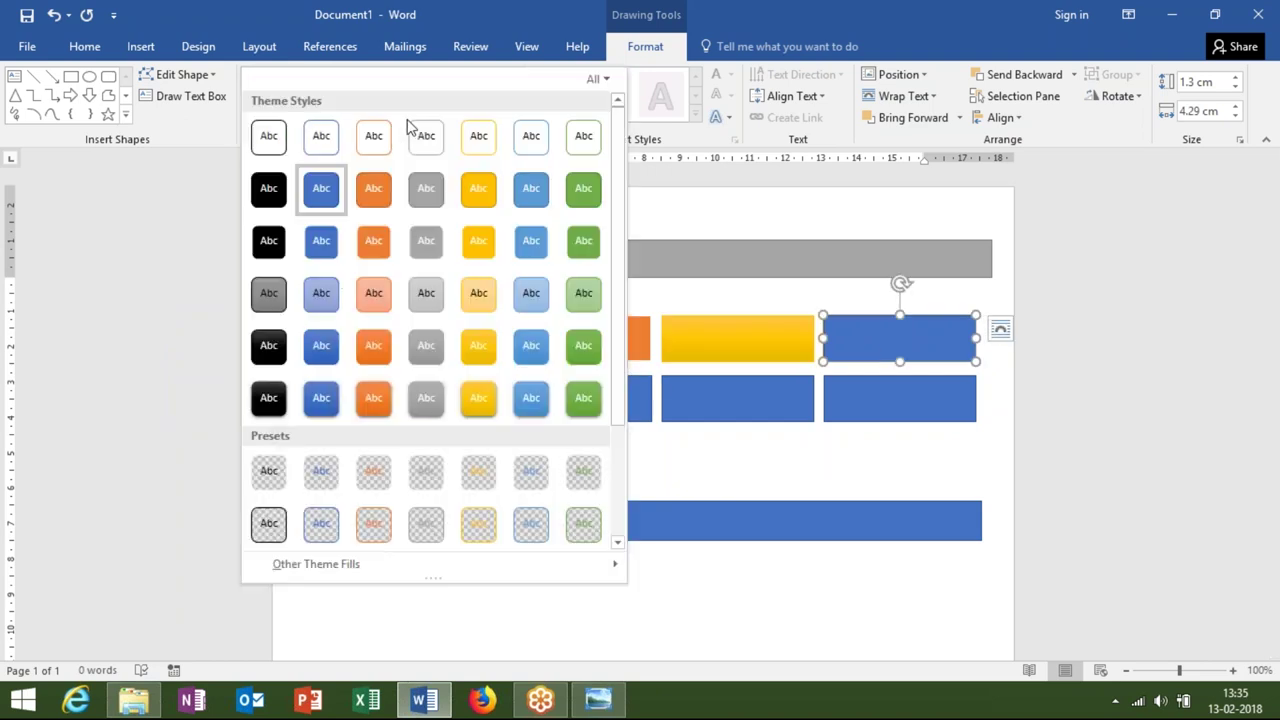
{"action": "left_click", "coordinate": [272, 347]}
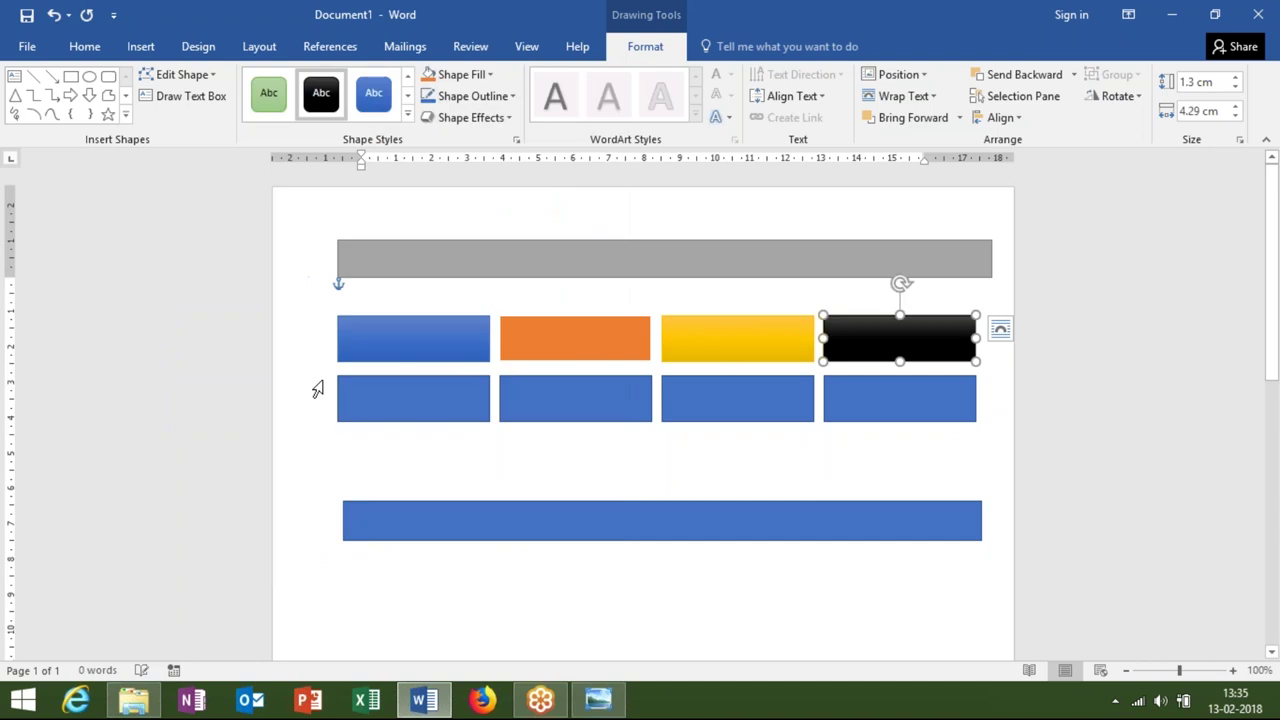
- Style the first two lower-row boxes orange and yellow
{"action": "left_click", "coordinate": [413, 398]}
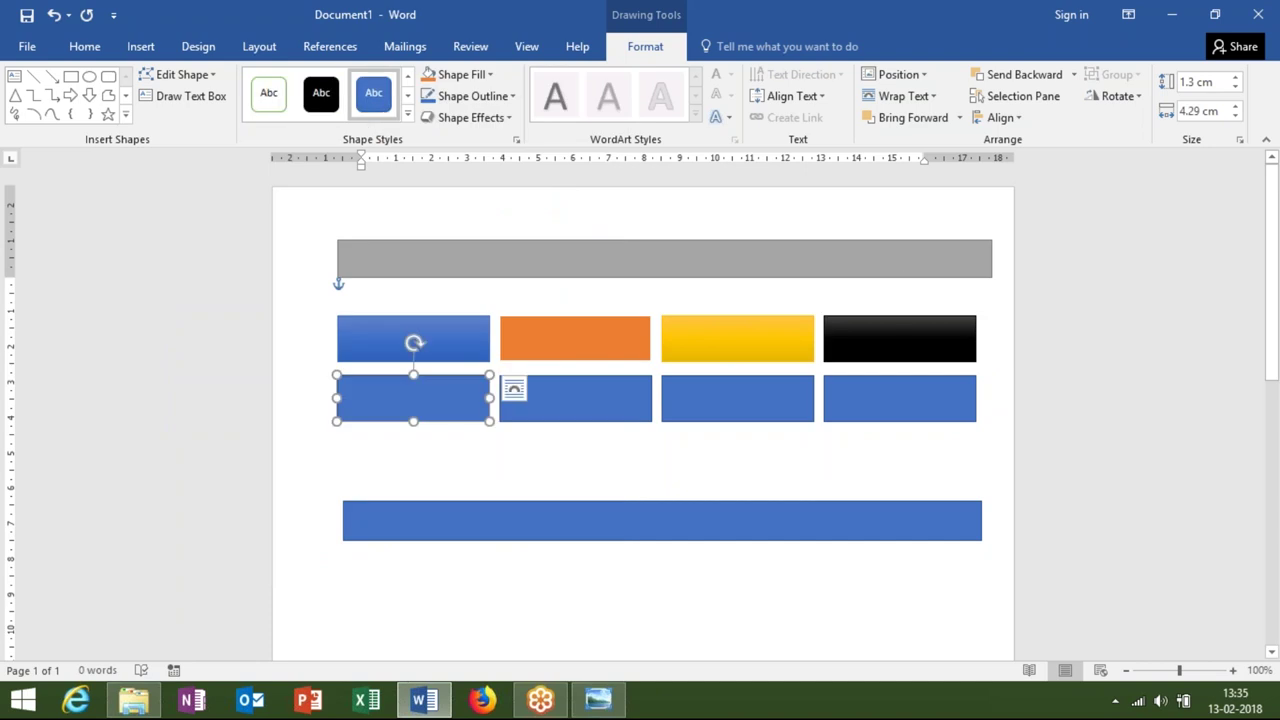
{"action": "left_click", "coordinate": [407, 117]}
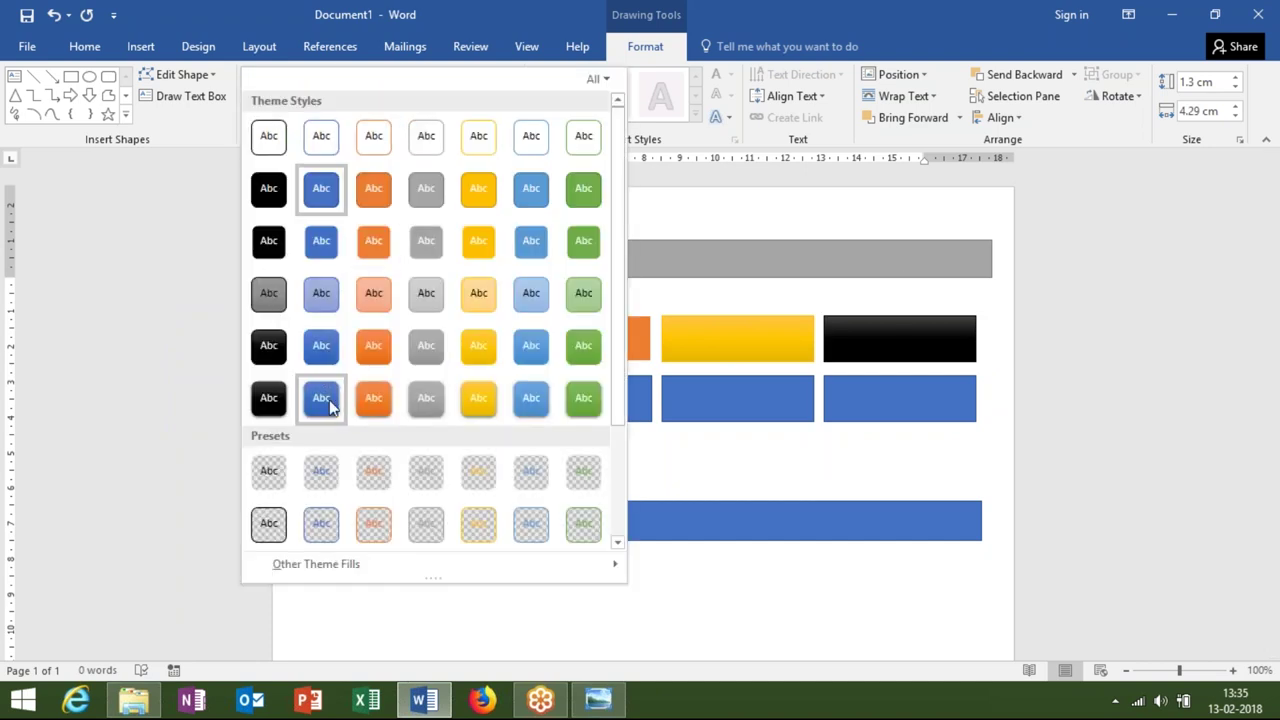
{"action": "left_click", "coordinate": [330, 404]}
{"action": "left_click", "coordinate": [404, 116]}
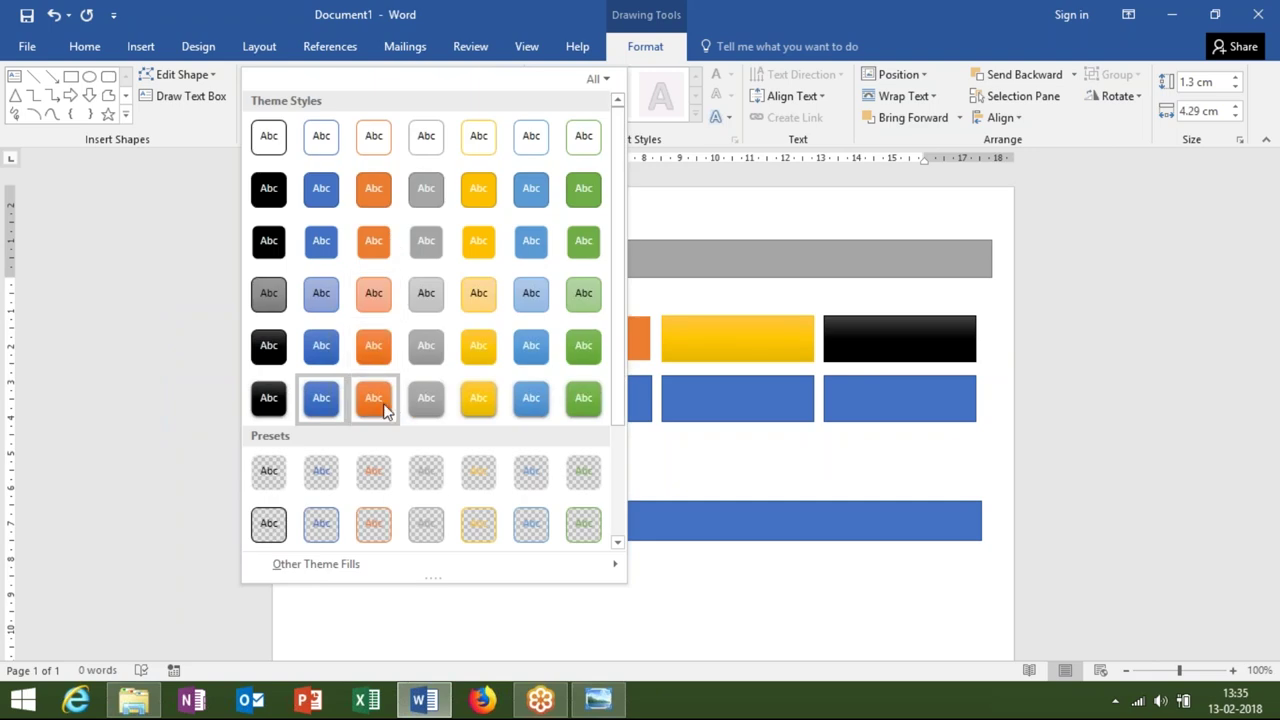
{"action": "left_click", "coordinate": [383, 405]}
{"action": "left_click", "coordinate": [512, 390]}
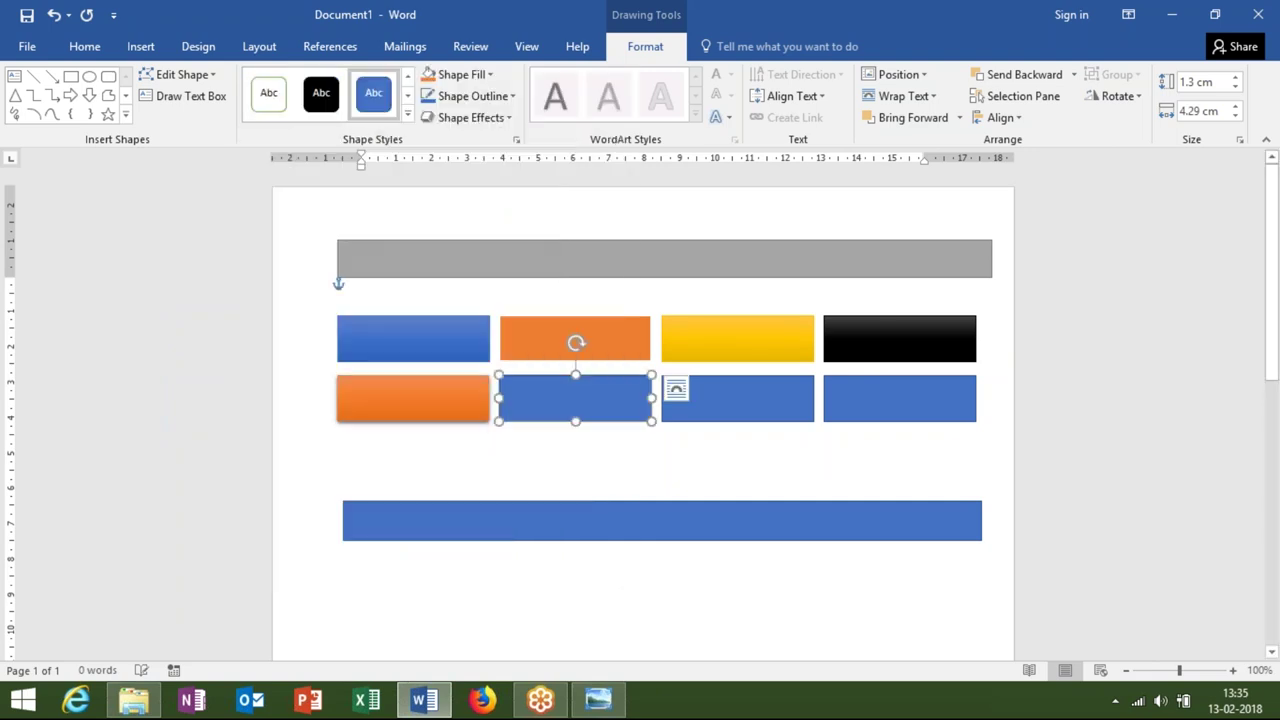
{"action": "left_click", "coordinate": [405, 117]}
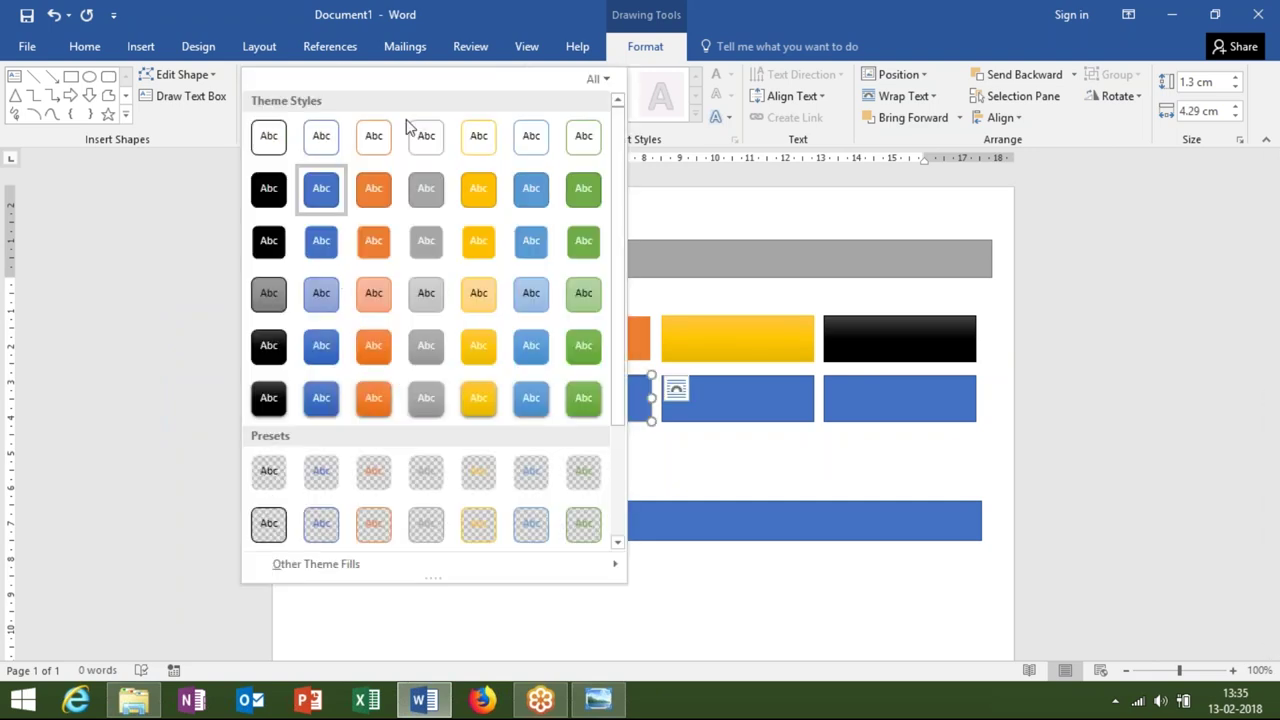
{"action": "left_click", "coordinate": [488, 400]}
{"action": "key", "text": "Escape"}
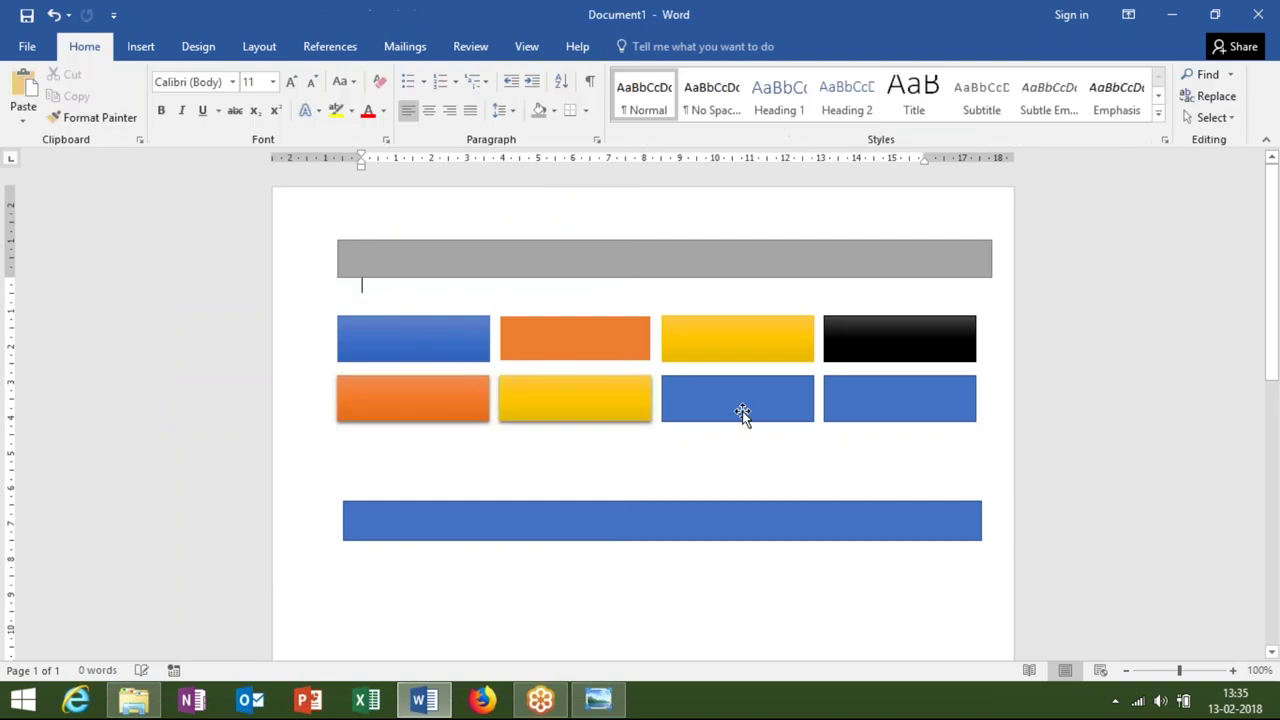
{"action": "left_click", "coordinate": [742, 414]}
- With the blue strip selected, browse the shapes list and Page Layout options without changing anything
{"action": "left_click", "coordinate": [732, 505]}
{"action": "left_click", "coordinate": [145, 50]}
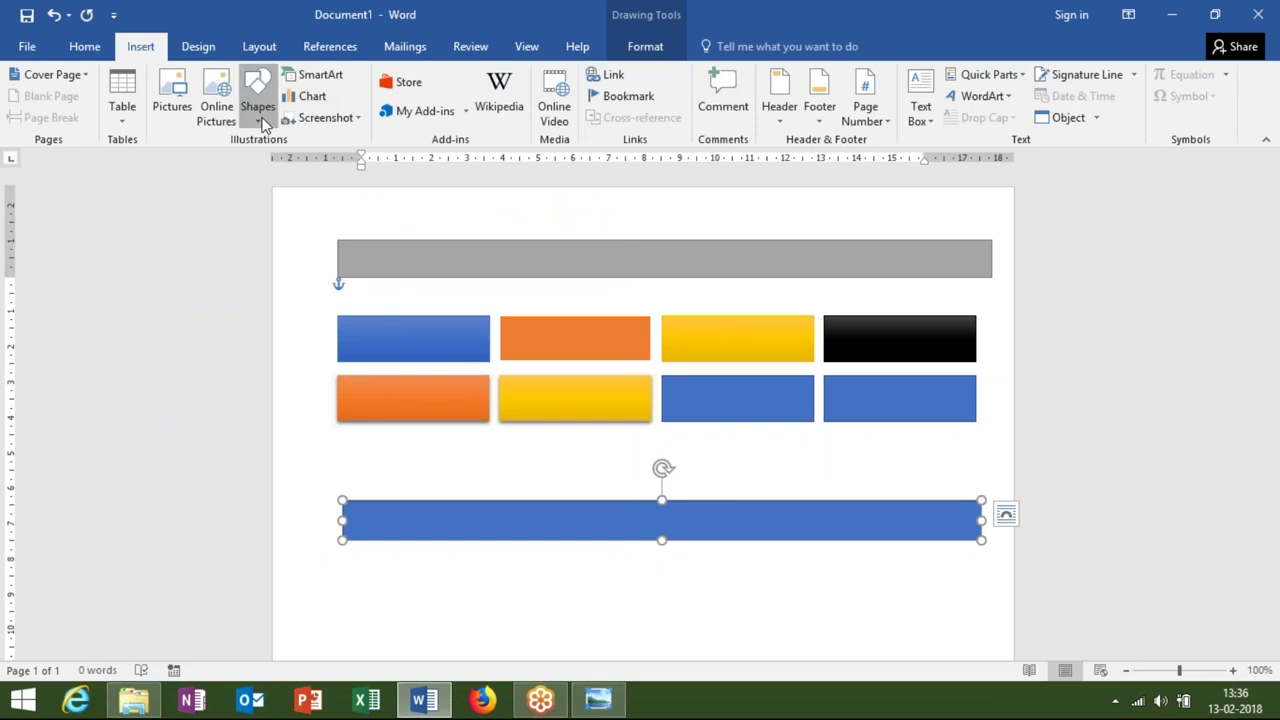
{"action": "left_click", "coordinate": [257, 115]}
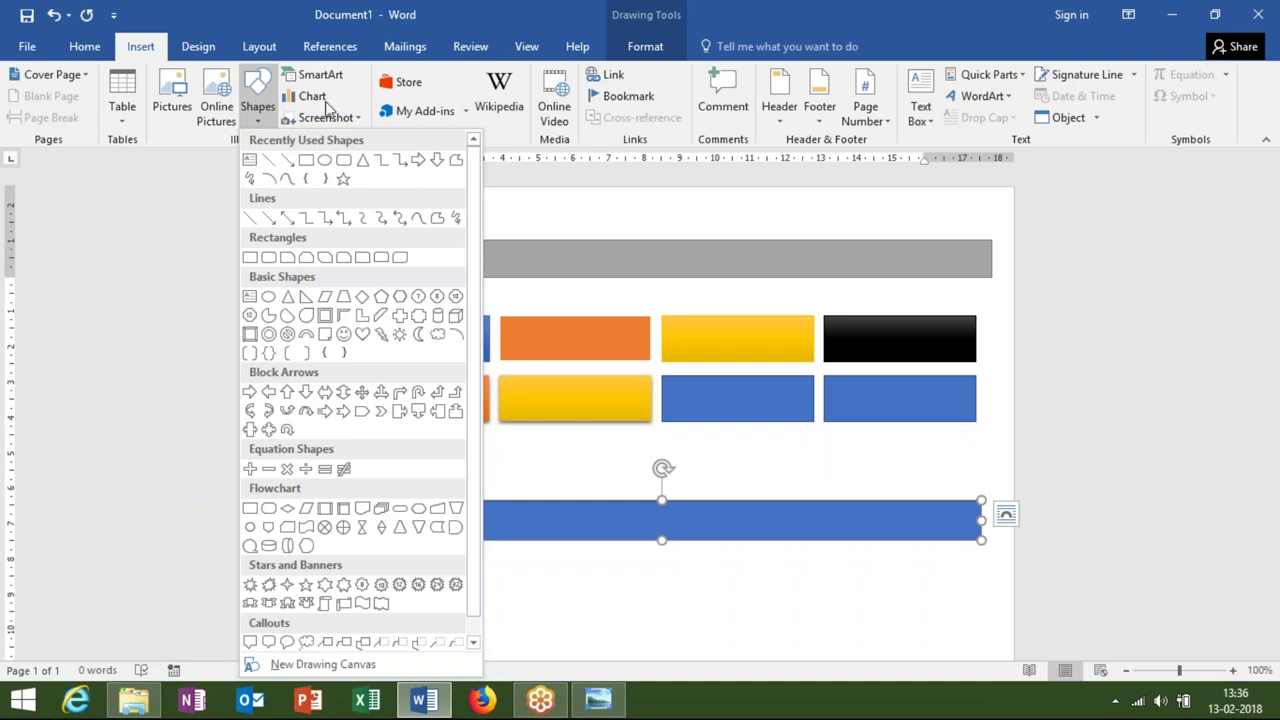
{"action": "left_click", "coordinate": [645, 50]}
{"action": "left_click", "coordinate": [645, 55]}
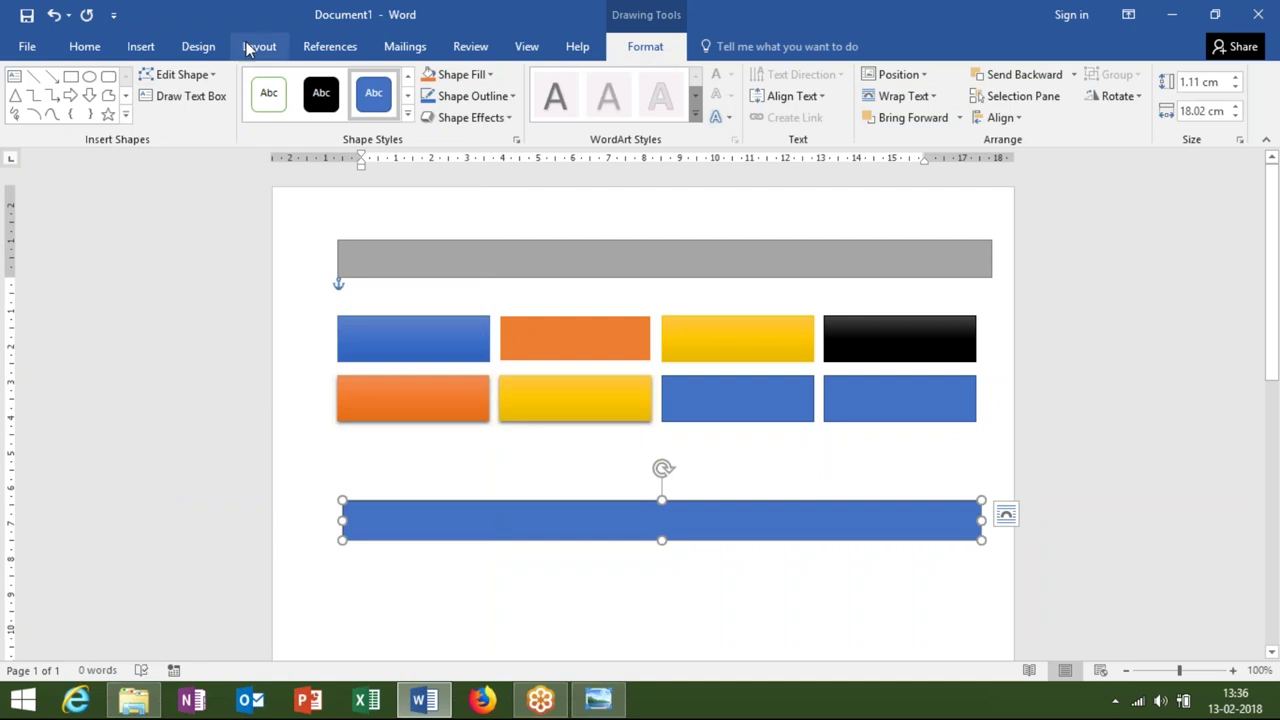
{"action": "left_click", "coordinate": [259, 50]}
{"action": "left_click", "coordinate": [645, 46]}
- Drag the grey title bar's right edge slightly left so it matches the blue strip
{"action": "left_click", "coordinate": [1007, 492]}
{"action": "left_click", "coordinate": [988, 261]}
{"action": "left_click_drag", "start_coordinate": [991, 258], "coordinate": [981, 258]}
{"action": "left_click", "coordinate": [145, 50]}
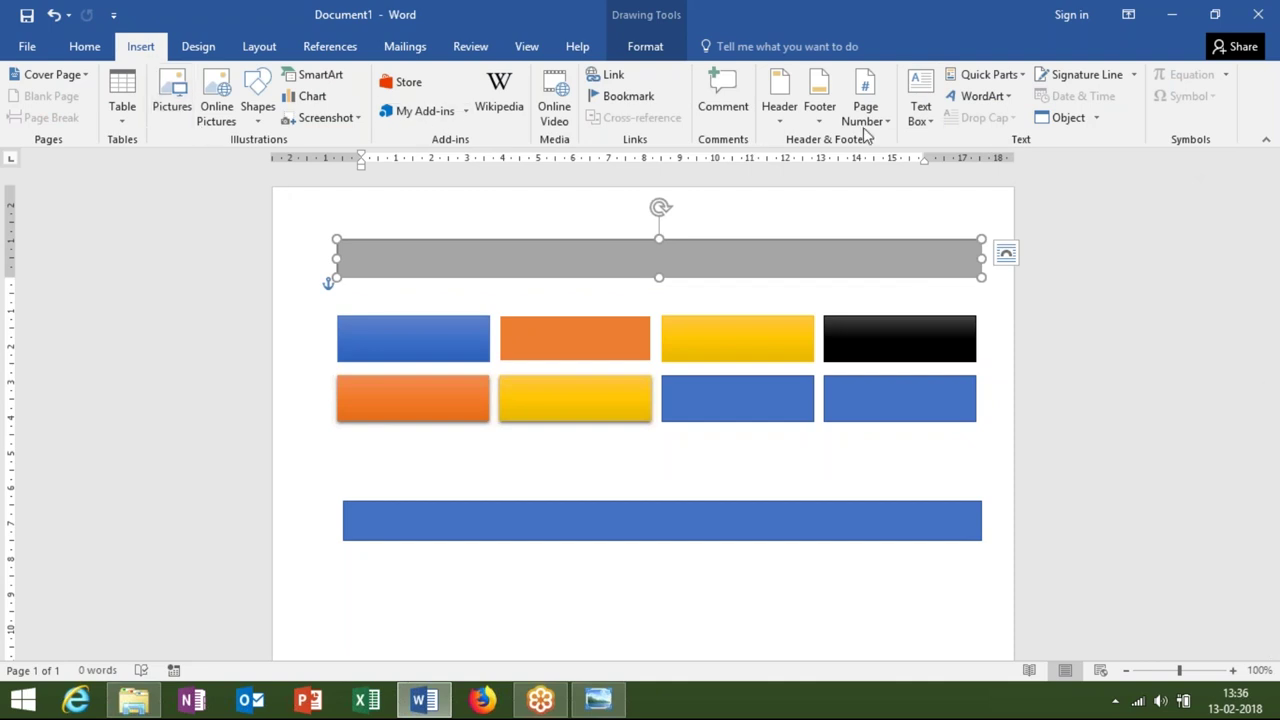
{"action": "left_click", "coordinate": [999, 95]}
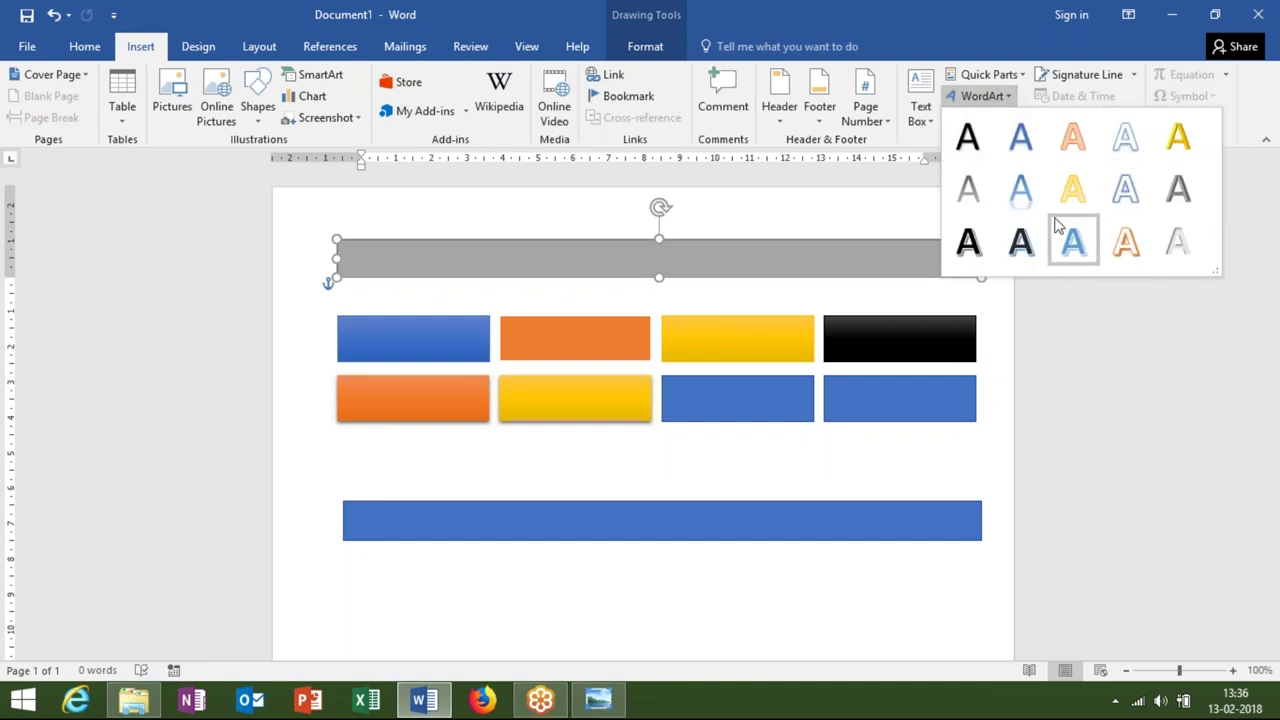
- Insert a plain black WordArt reading 'Advance Excel Training Center', correcting the typos
{"action": "left_click", "coordinate": [968, 138]}
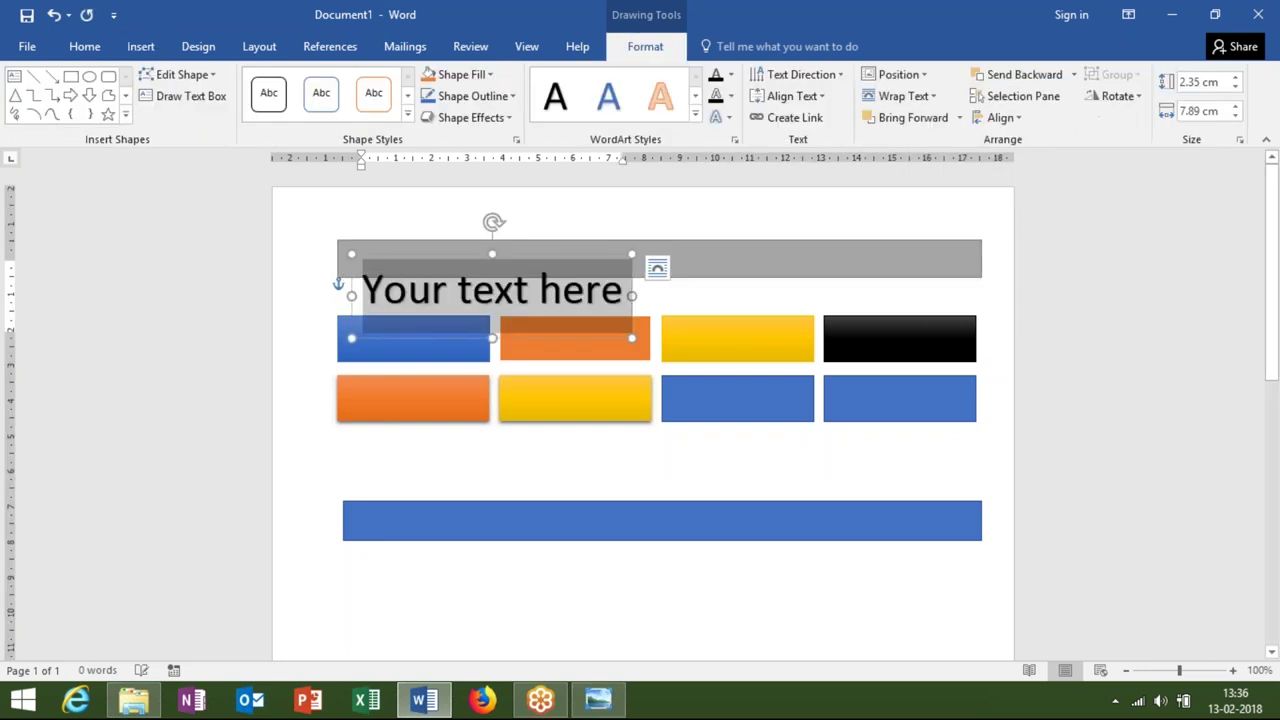
{"action": "type", "text": "Advance Excel Traini9ng Center"}
{"action": "key", "text": "BackSpace"}
{"action": "key", "text": "BackSpace"}
{"action": "key", "text": "BackSpace"}
{"action": "key", "text": "BackSpace"}
{"action": "key", "text": "BackSpace"}
{"action": "key", "text": "BackSpace"}
{"action": "key", "text": "BackSpace"}
{"action": "key", "text": "BackSpace"}
{"action": "key", "text": "BackSpace"}
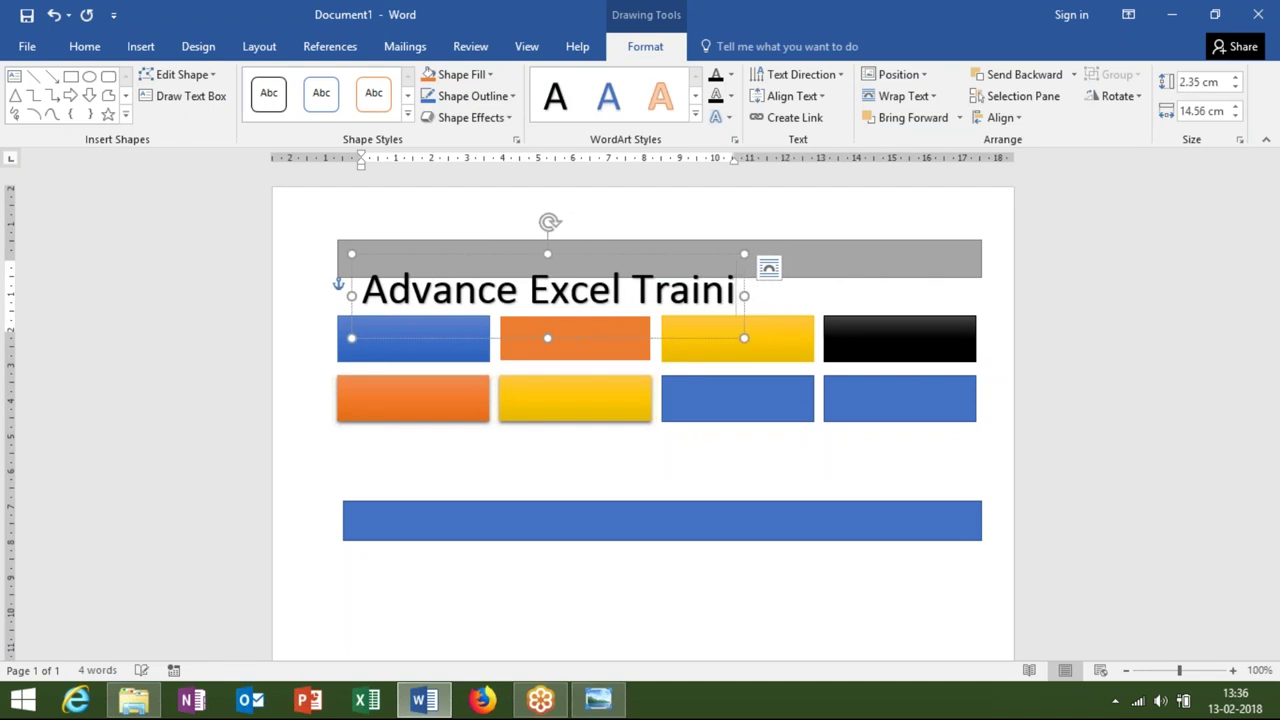
{"action": "type", "text": "ng Senter"}
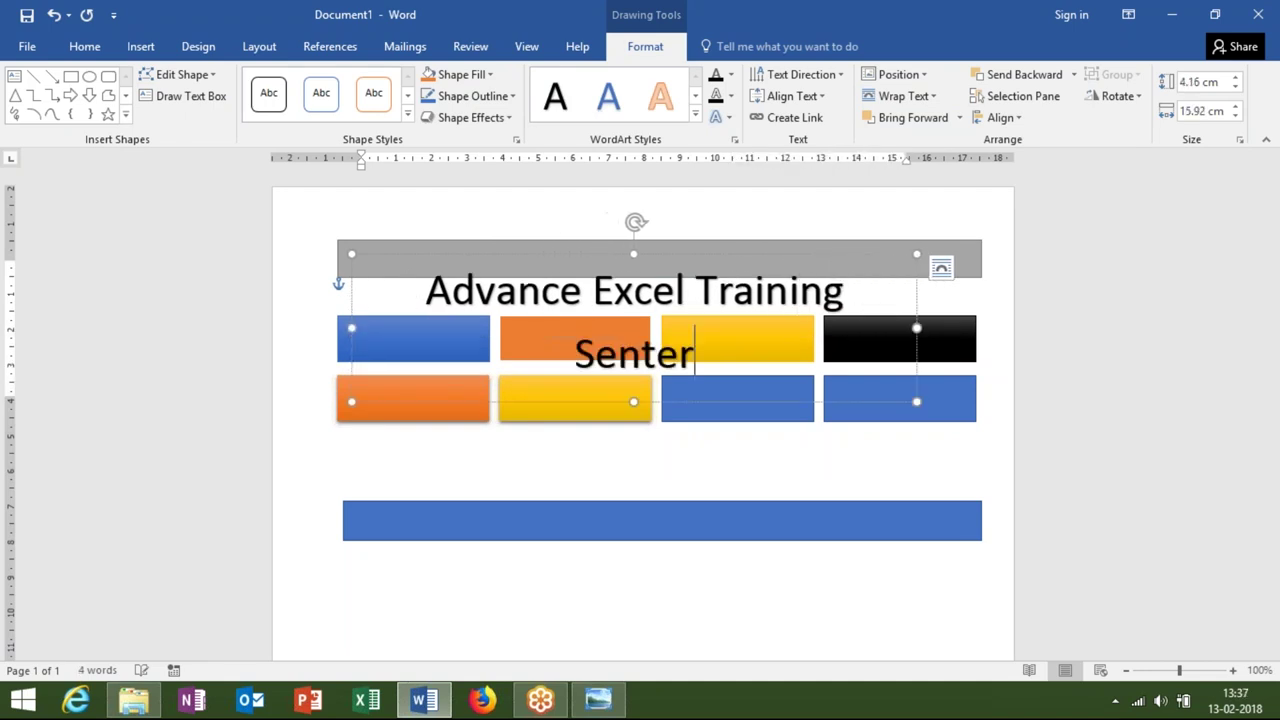
{"action": "key", "text": "BackSpace"}
{"action": "key", "text": "BackSpace"}
{"action": "key", "text": "BackSpace"}
{"action": "key", "text": "BackSpace"}
{"action": "key", "text": "BackSpace"}
{"action": "key", "text": "BackSpace"}
{"action": "key", "text": "BackSpace"}
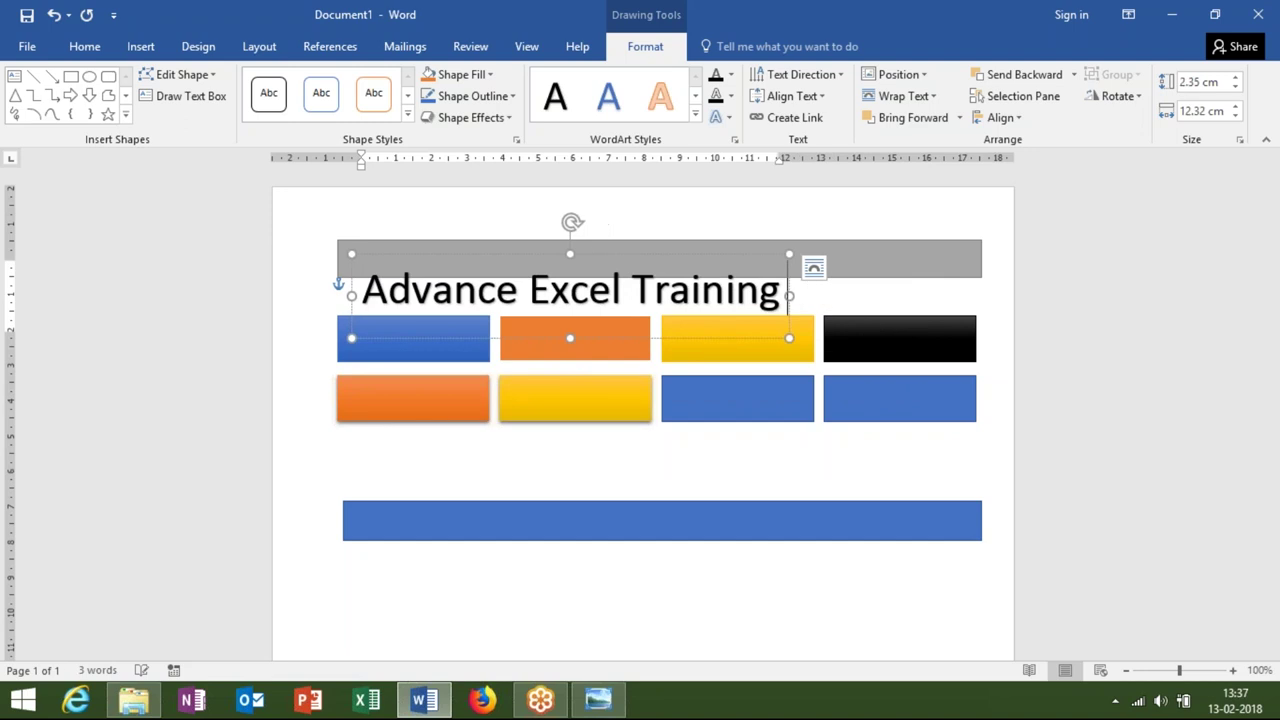
{"action": "type", "text": "Center"}
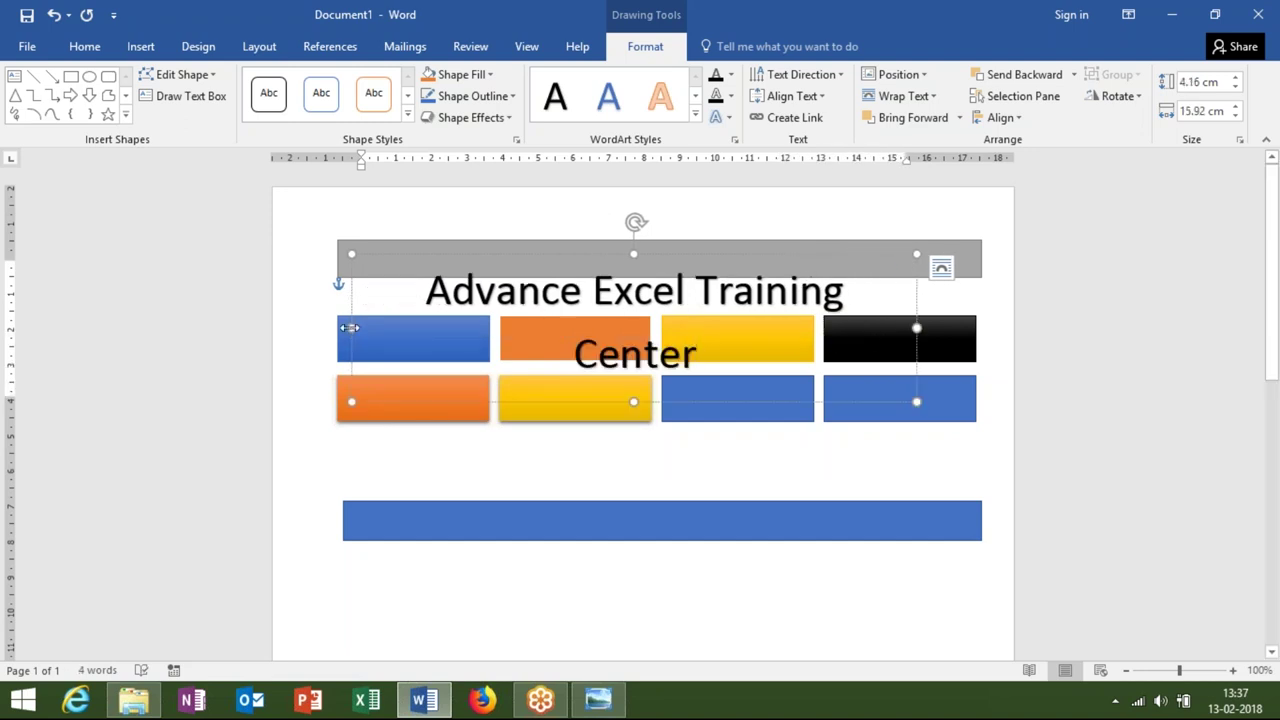
- Fit the WordArt title to one line on the grey bar and set it to 28 pt
{"action": "left_click_drag", "start_coordinate": [349, 327], "coordinate": [323, 327]}
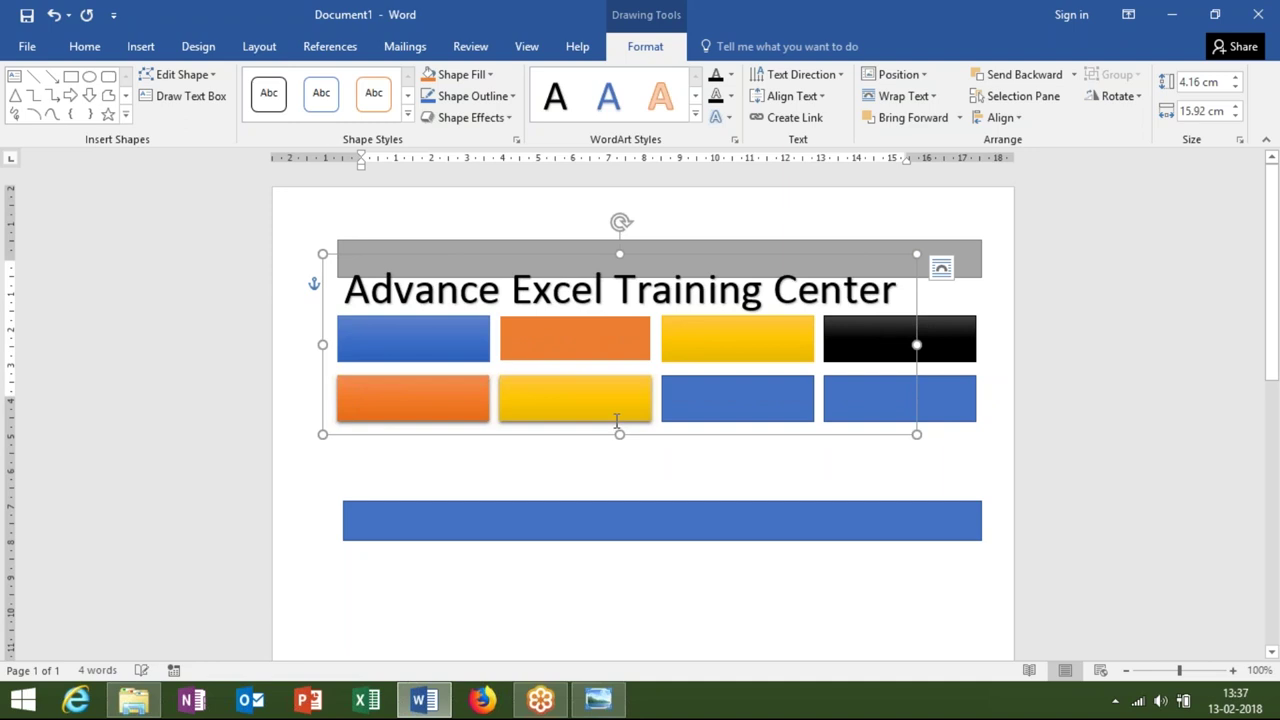
{"action": "left_click_drag", "start_coordinate": [619, 433], "coordinate": [619, 311]}
{"action": "left_click_drag", "start_coordinate": [596, 257], "coordinate": [596, 224]}
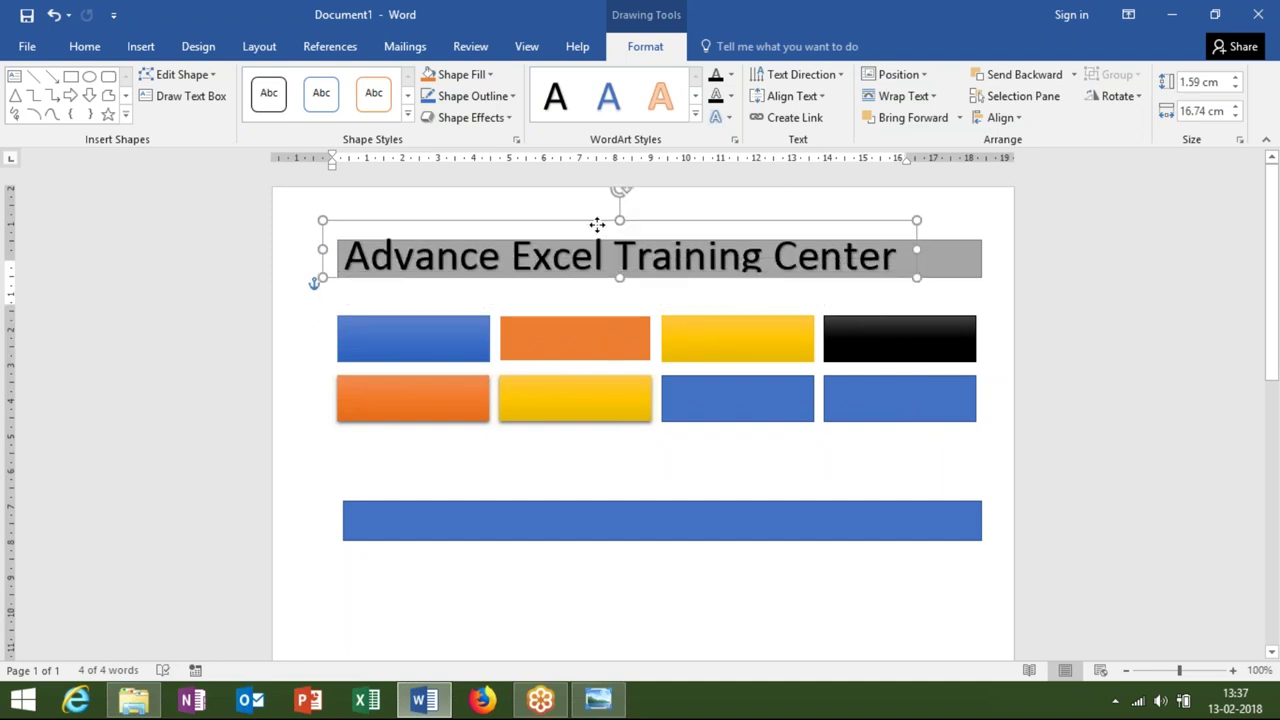
{"action": "left_click_drag", "start_coordinate": [599, 227], "coordinate": [600, 227]}
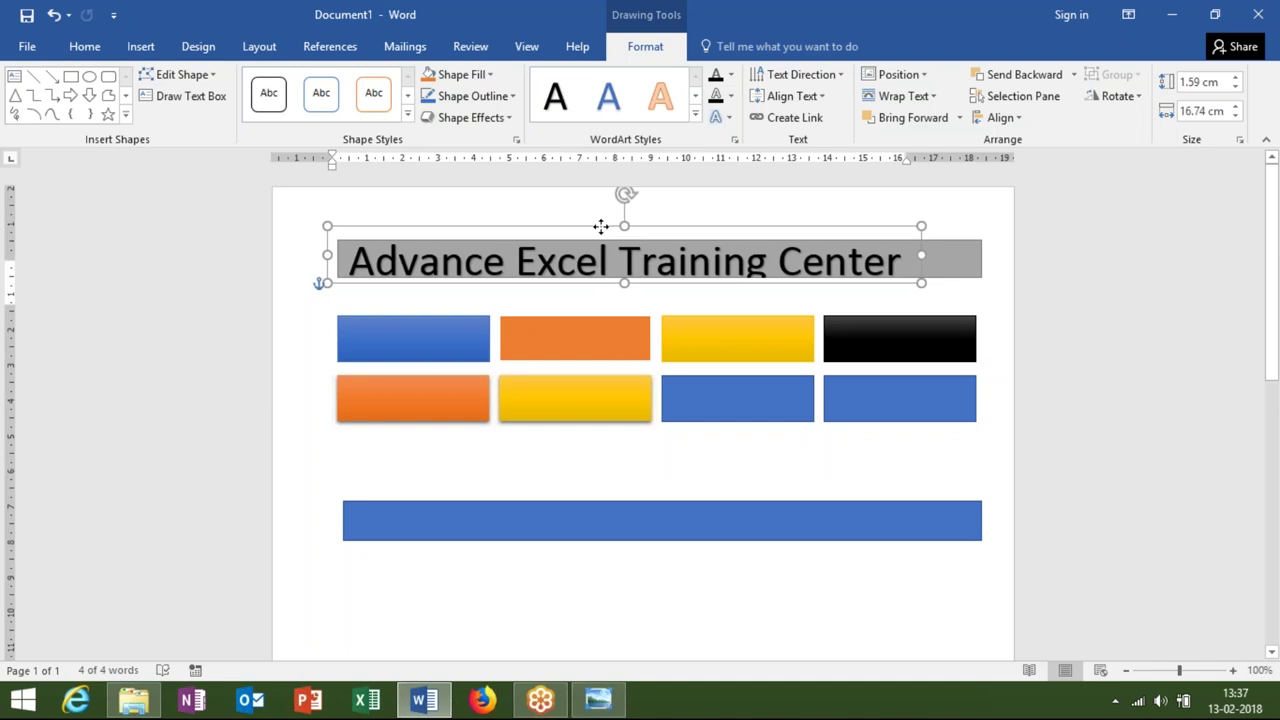
{"action": "left_click", "coordinate": [86, 47]}
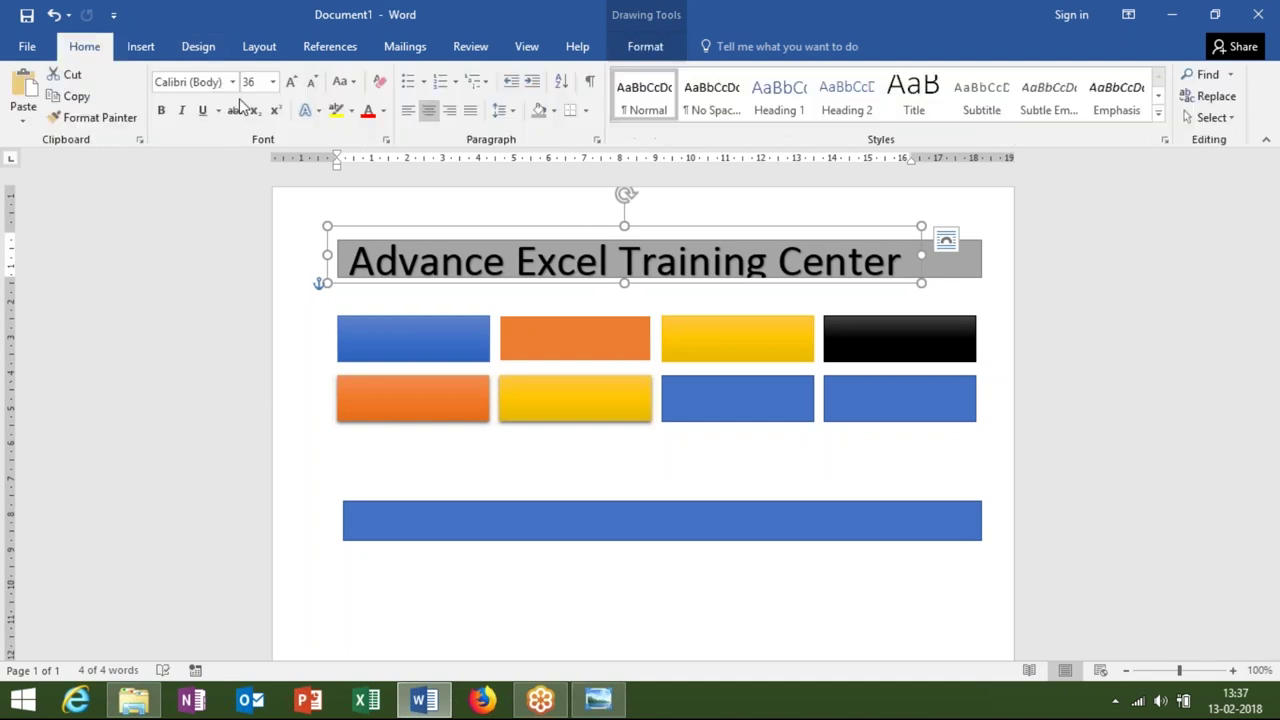
{"action": "left_click", "coordinate": [312, 84]}
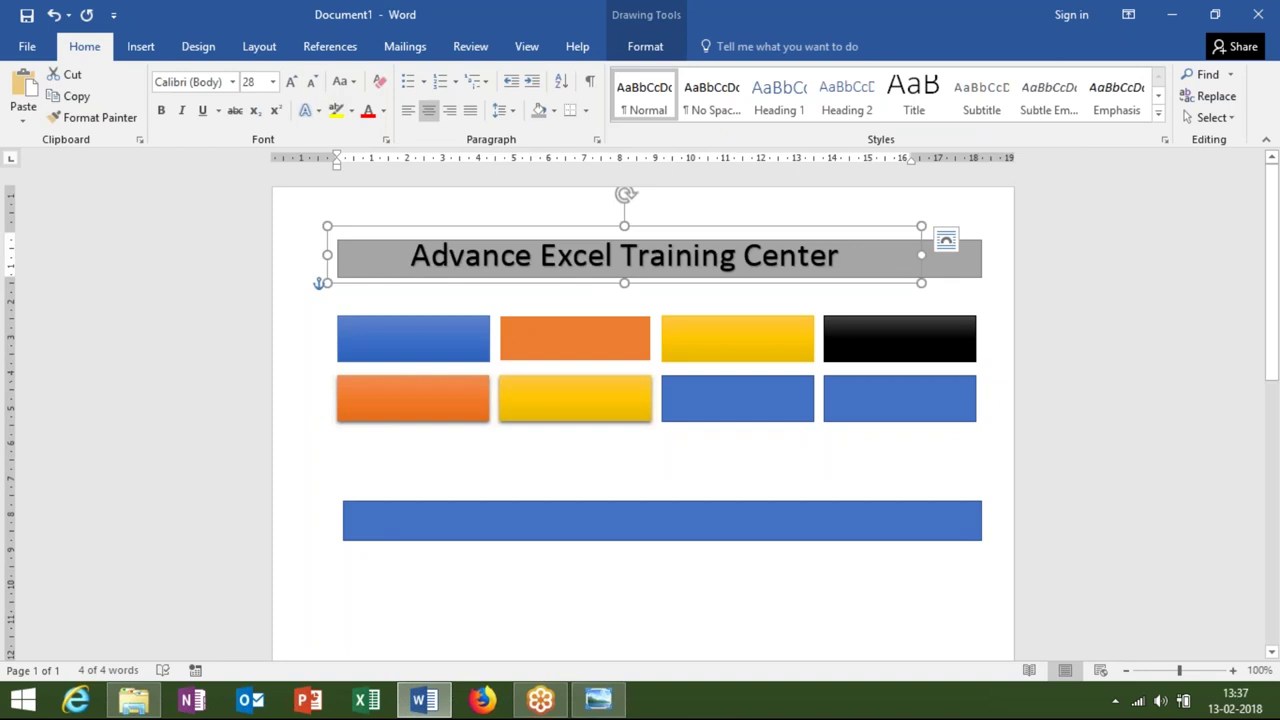
{"action": "left_click", "coordinate": [620, 305]}
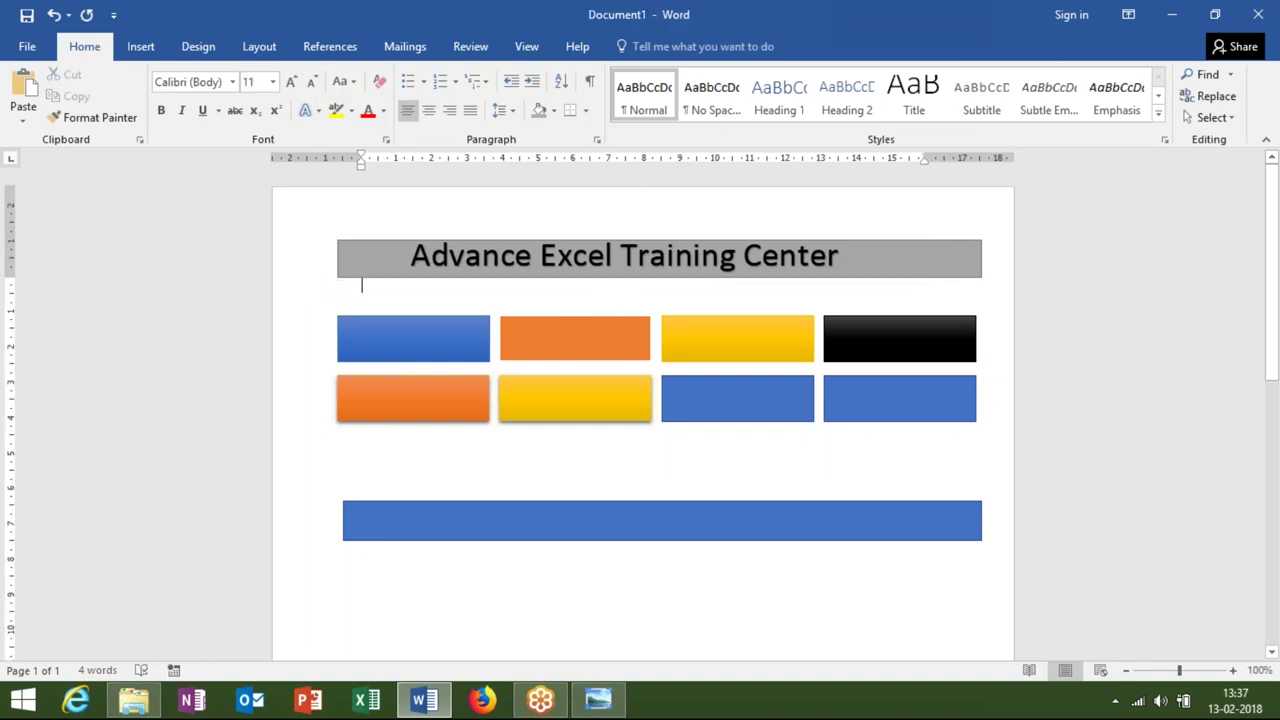
{"action": "left_click", "coordinate": [500, 255]}
{"action": "key", "text": "Escape"}
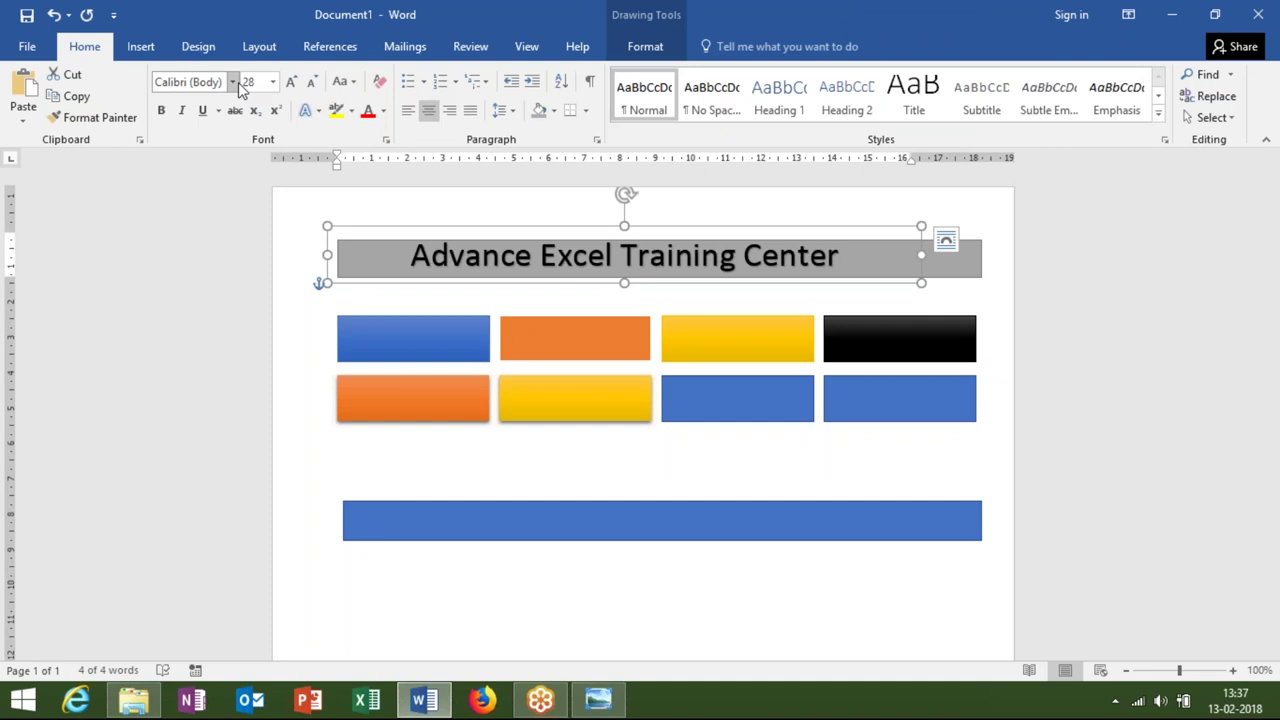
{"action": "left_click", "coordinate": [358, 288]}
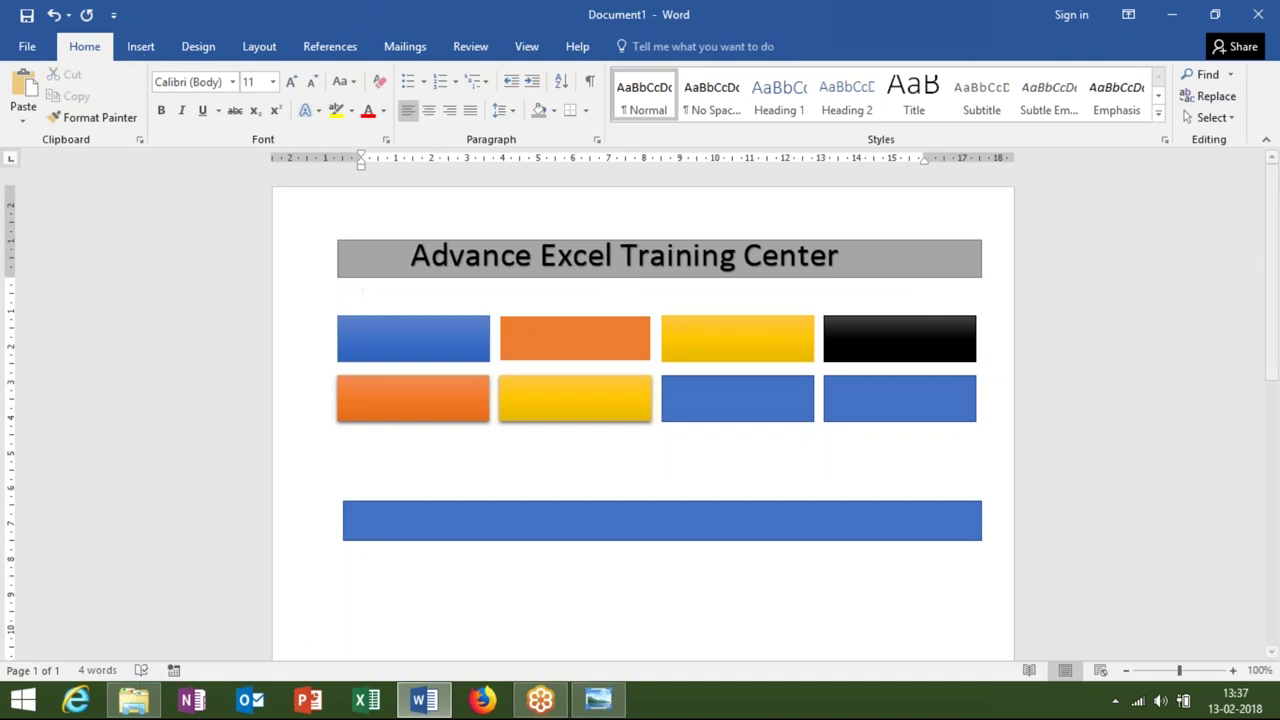
{"action": "left_click", "coordinate": [404, 345]}
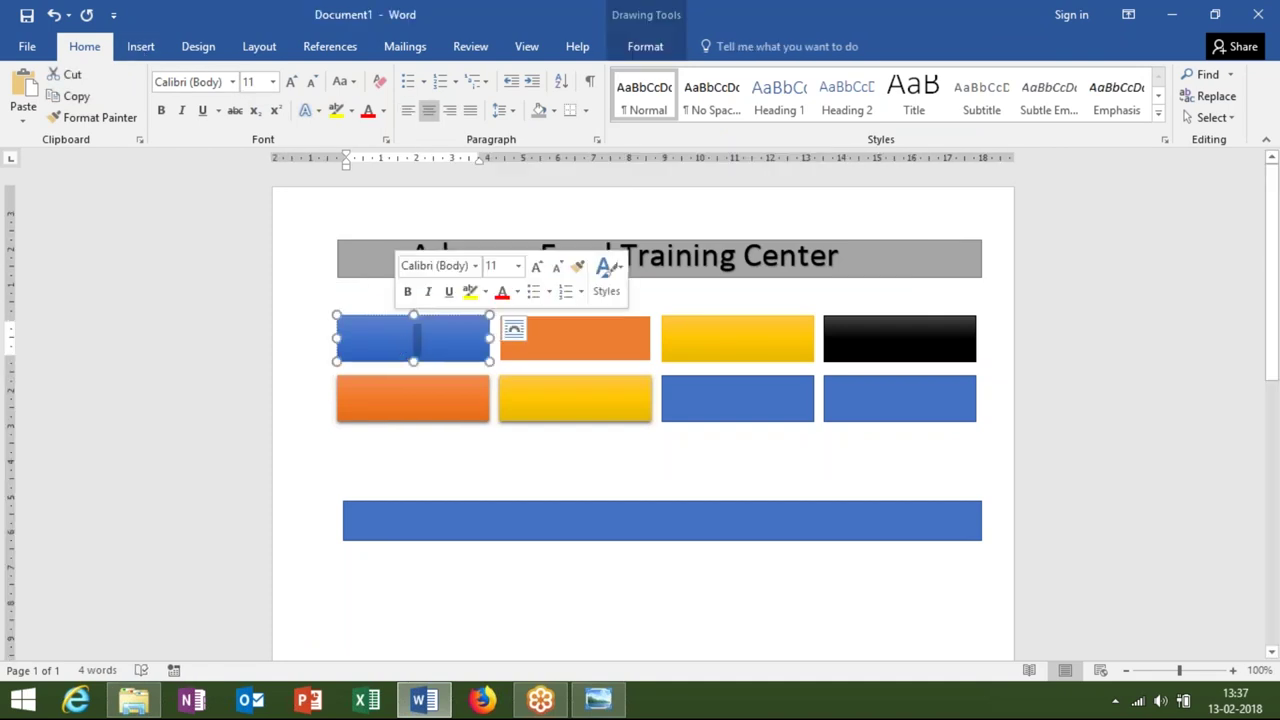
- Label the first blue course box 'Excel' and settle its font size at 26 pt
{"action": "type", "text": "Excel"}
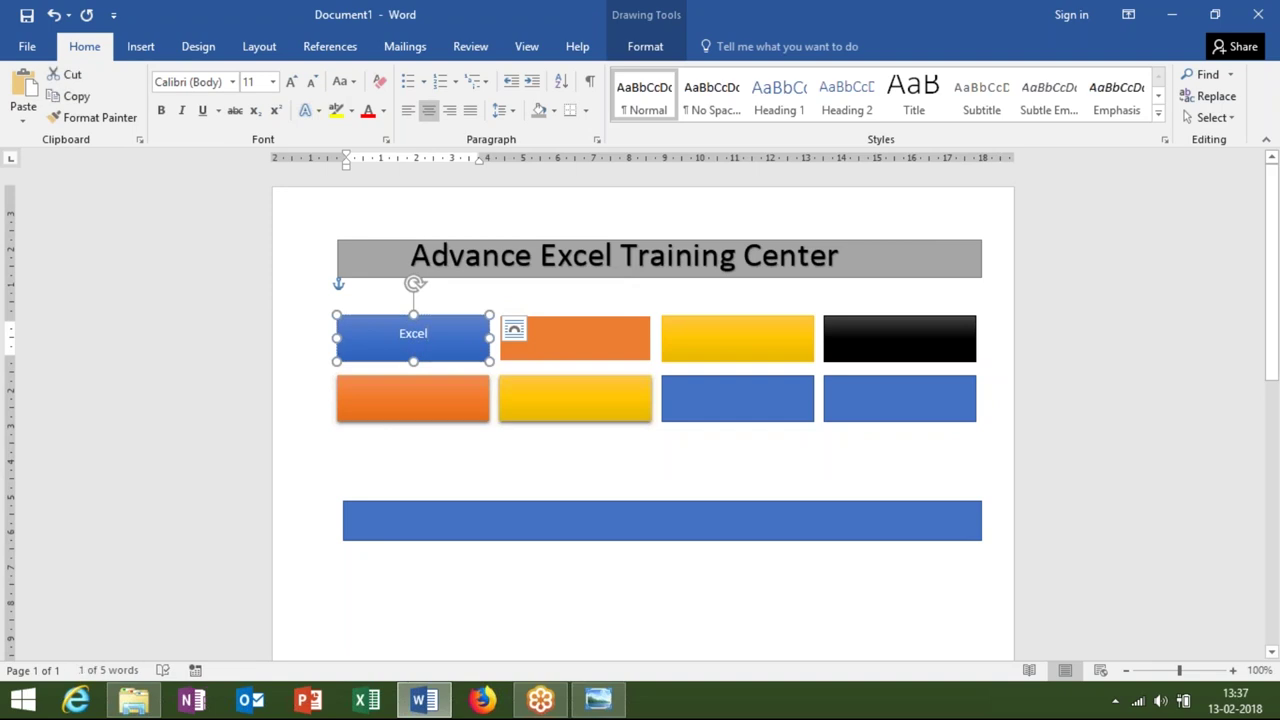
{"action": "left_click", "coordinate": [140, 46]}
{"action": "left_click", "coordinate": [82, 46]}
{"action": "left_click", "coordinate": [288, 84]}
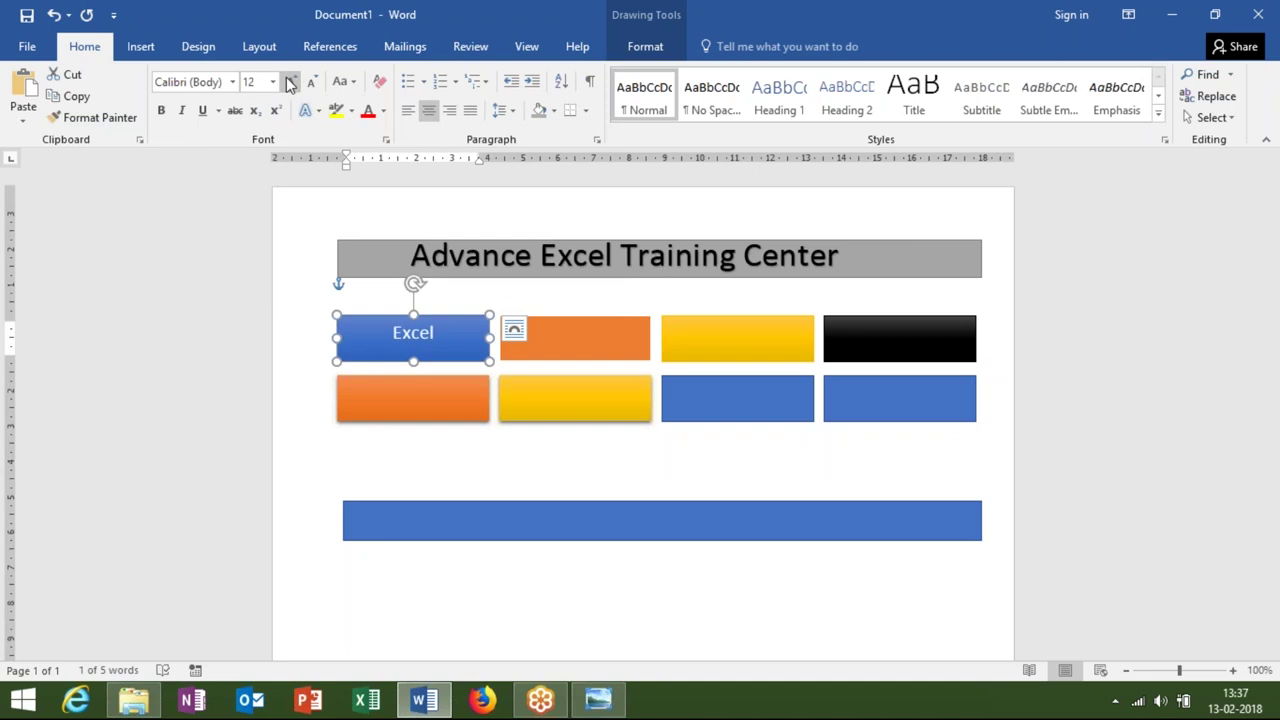
{"action": "left_click", "coordinate": [290, 82]}
{"action": "left_click", "coordinate": [290, 82]}
{"action": "left_click", "coordinate": [290, 82]}
{"action": "left_click", "coordinate": [290, 82]}
{"action": "left_click", "coordinate": [290, 82]}
{"action": "left_click", "coordinate": [290, 82]}
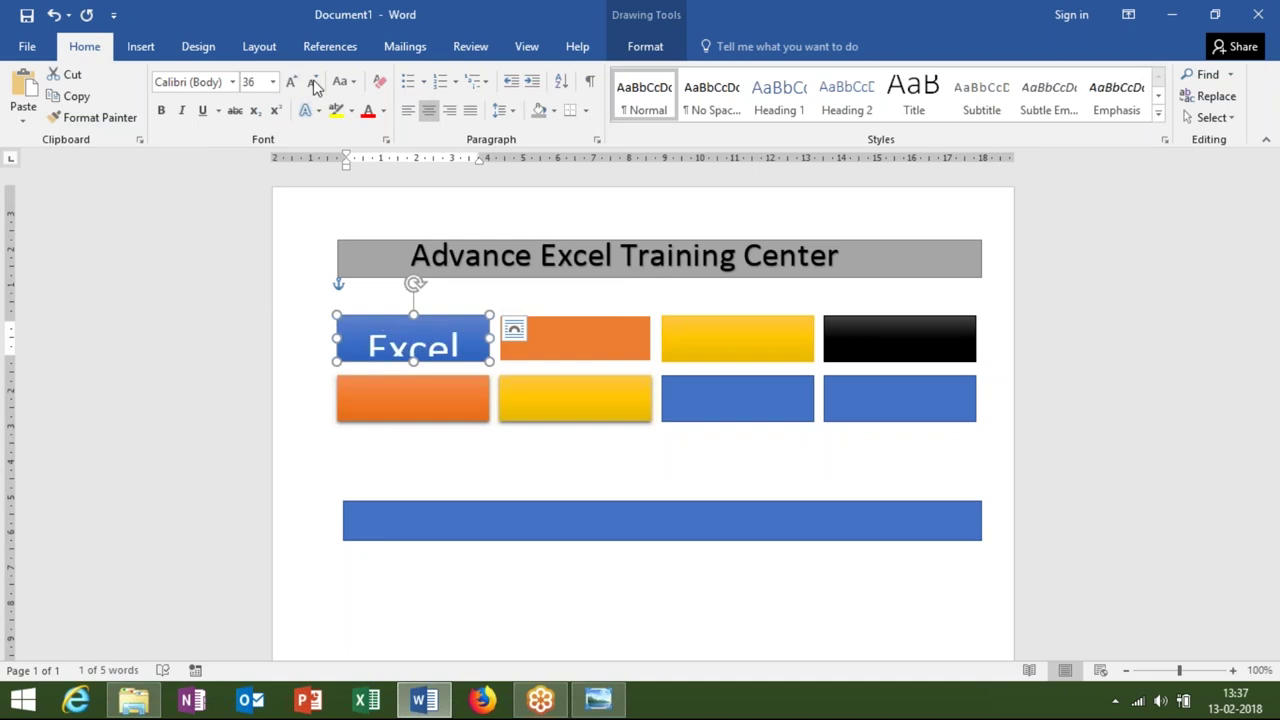
{"action": "left_click", "coordinate": [312, 82]}
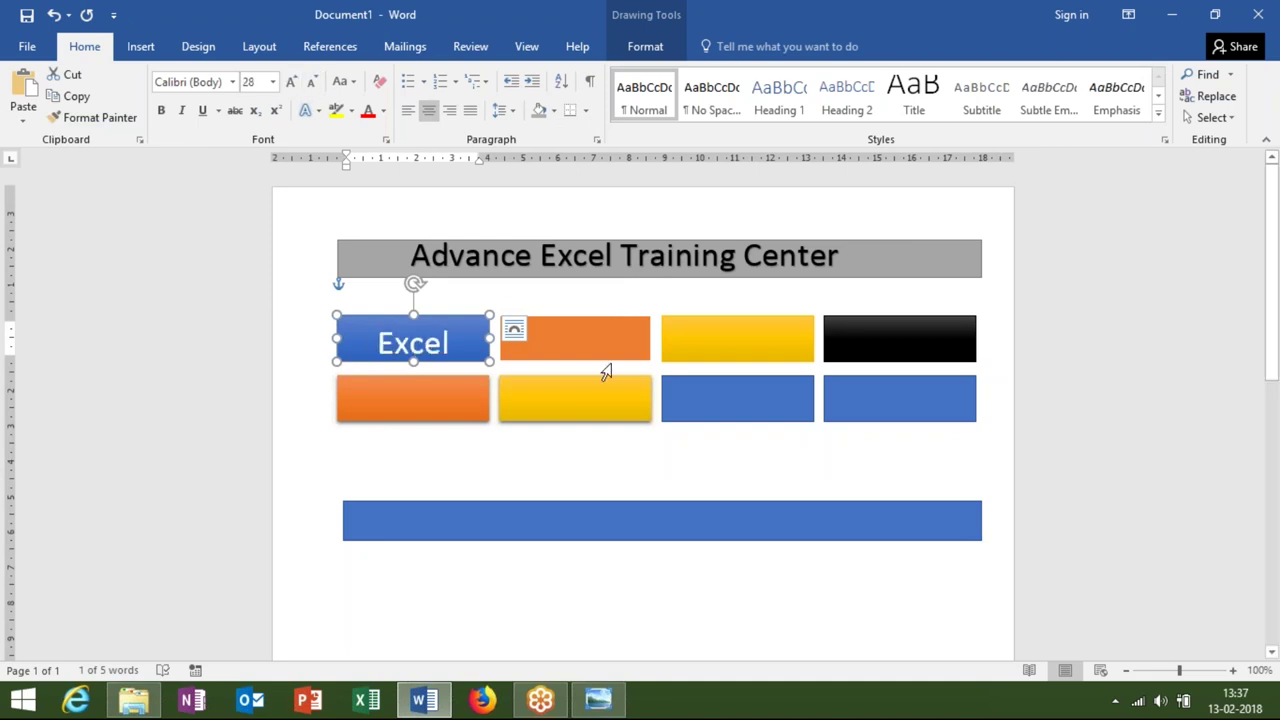
{"action": "left_click", "coordinate": [311, 91]}
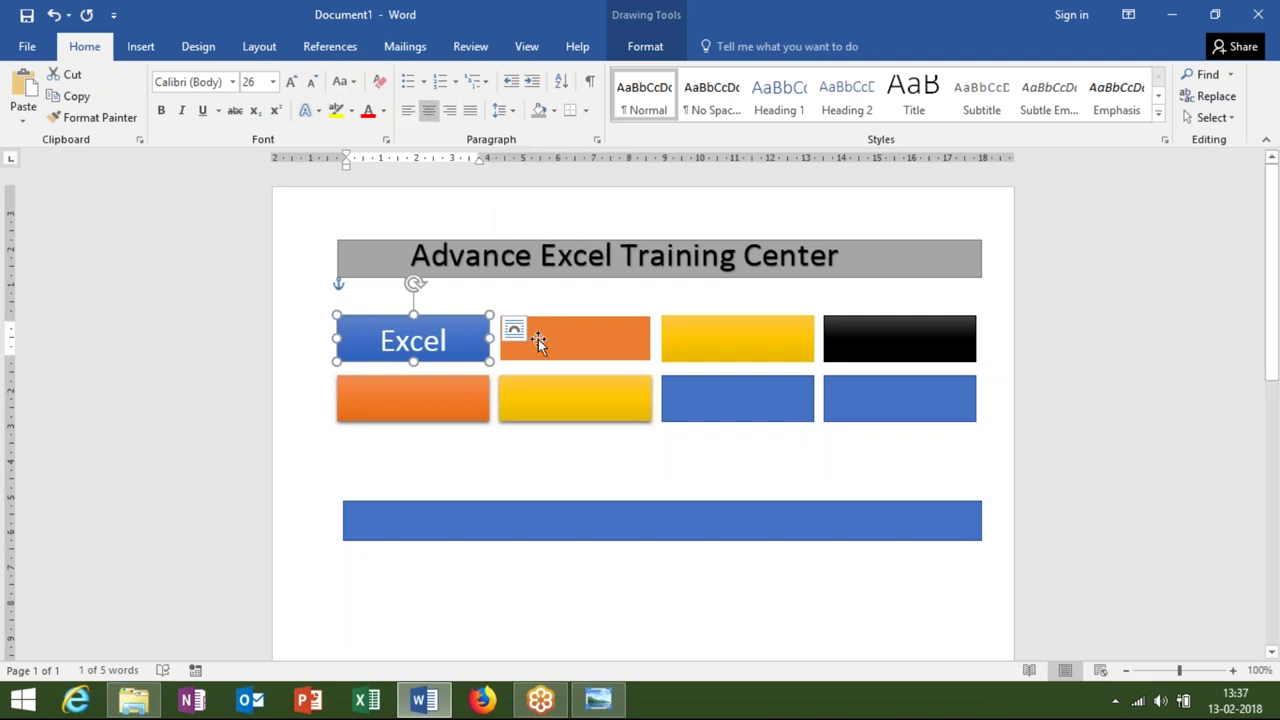
{"action": "left_click", "coordinate": [516, 255]}
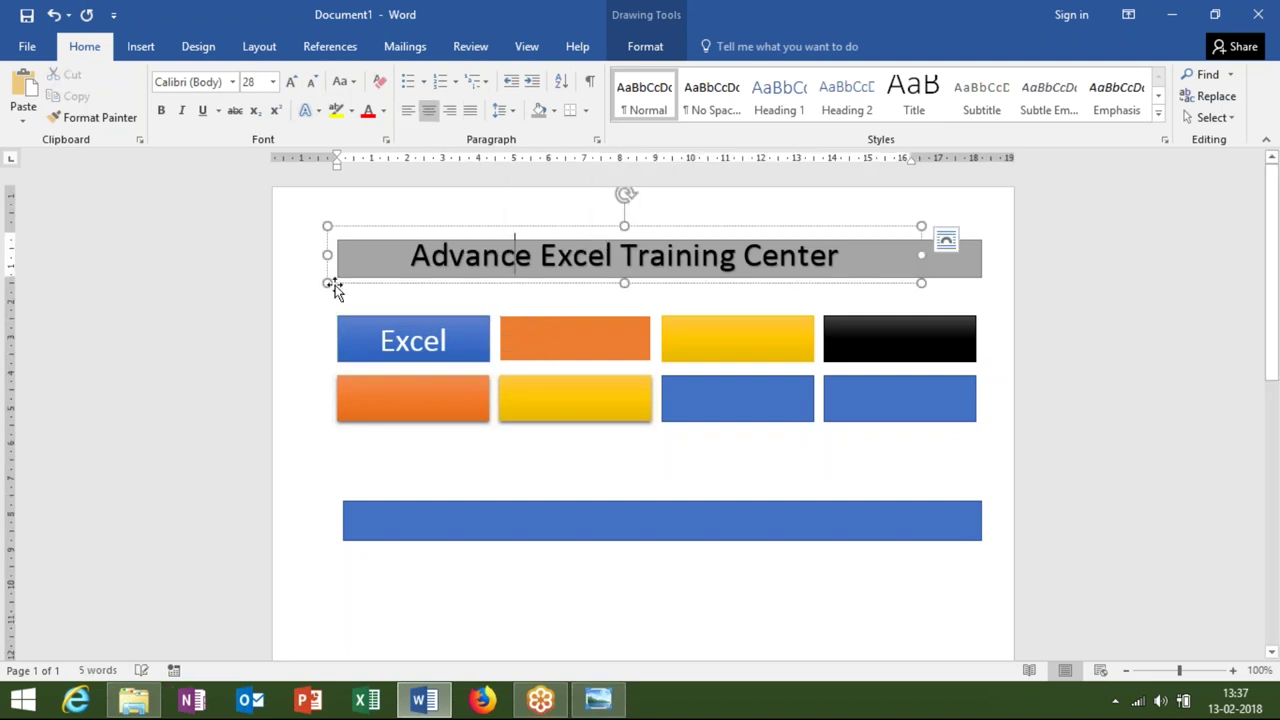
{"action": "left_click", "coordinate": [292, 320]}
{"action": "left_click", "coordinate": [575, 338]}
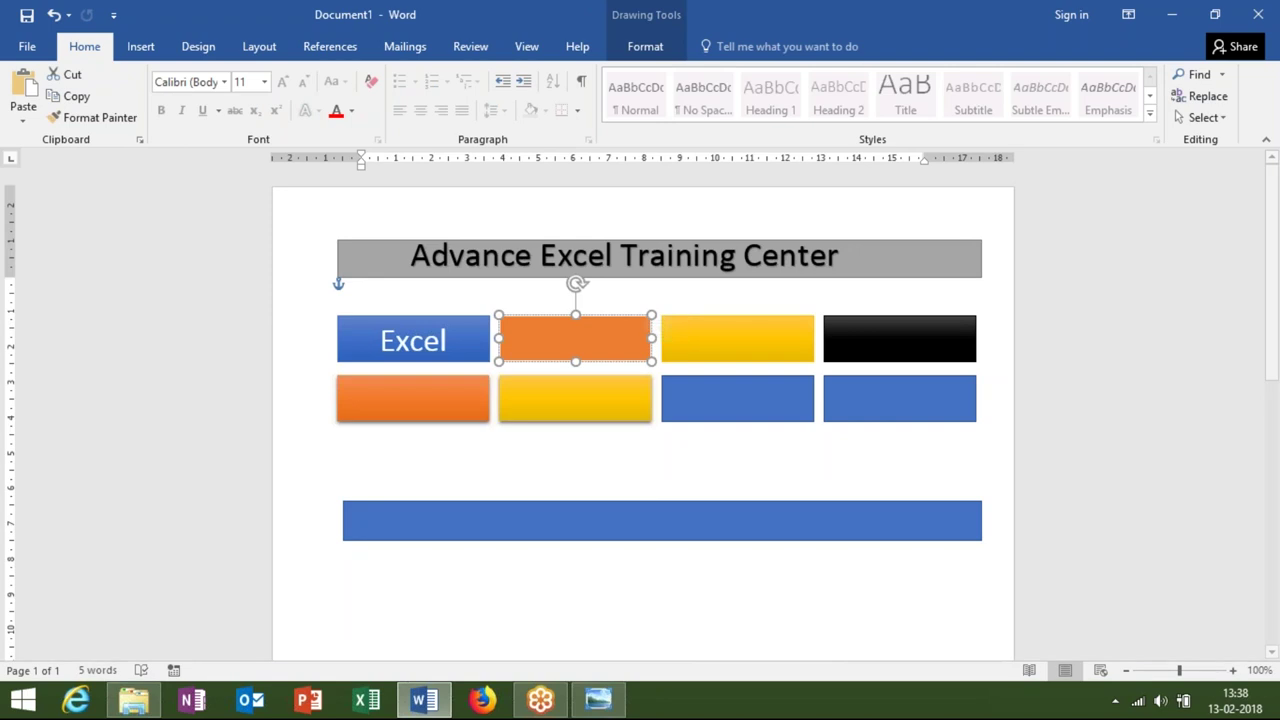
- Type 'VBA Macros' into the orange top-row box, fixing the mistyped capital A
{"action": "type", "text": "VBA MAcros"}
{"action": "key", "text": "BackSpace"}
{"action": "key", "text": "BackSpace"}
{"action": "key", "text": "BackSpace"}
{"action": "key", "text": "BackSpace"}
{"action": "key", "text": "BackSpace"}
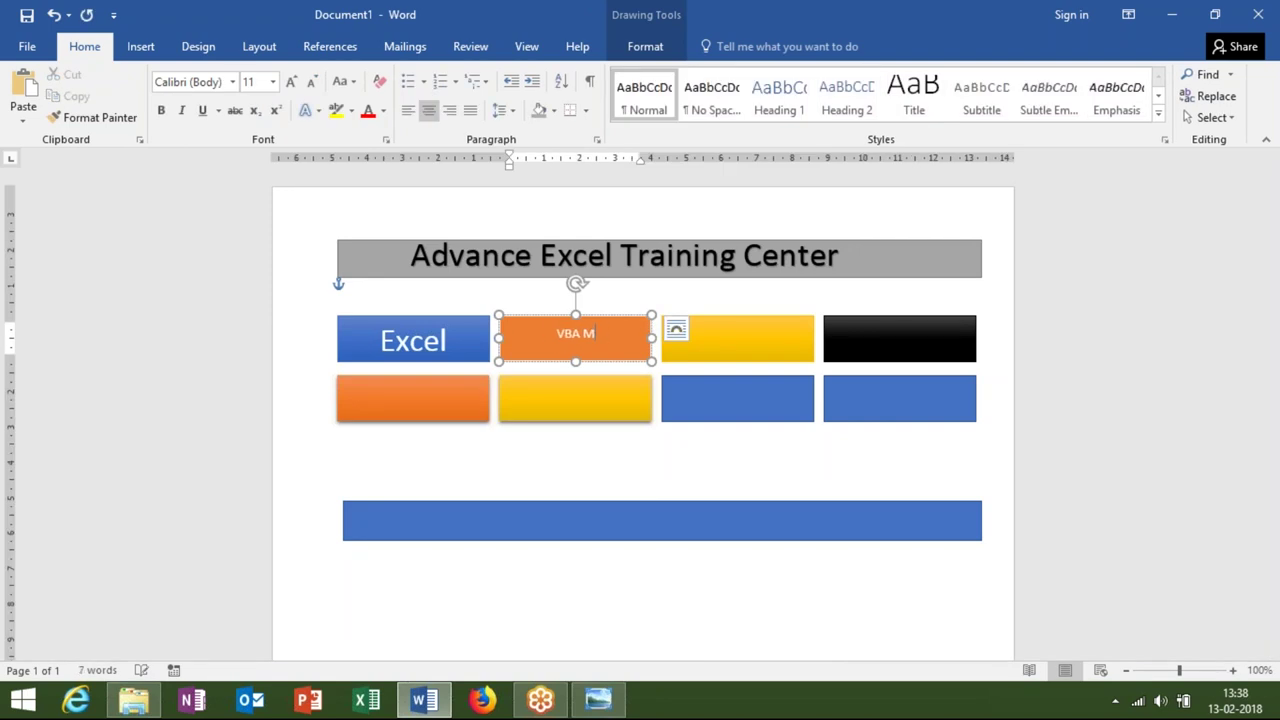
{"action": "type", "text": "acr"}
{"action": "type", "text": "os"}
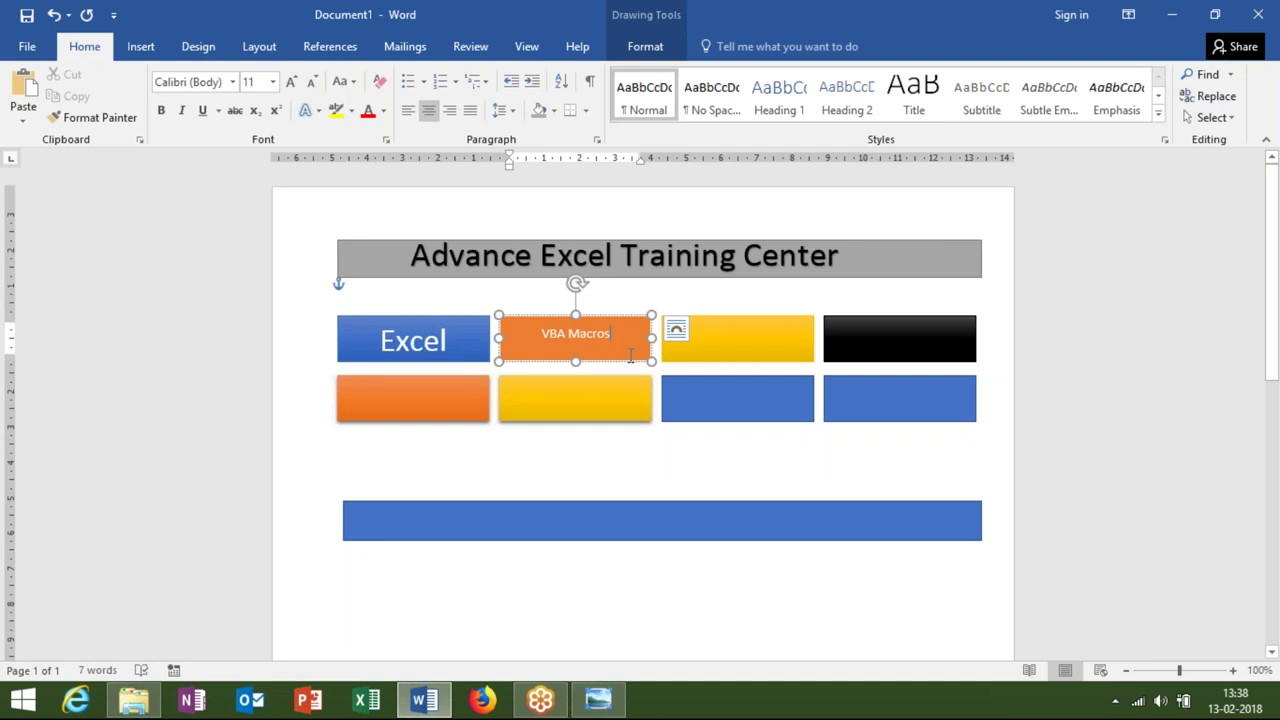
{"action": "key", "text": "Escape"}
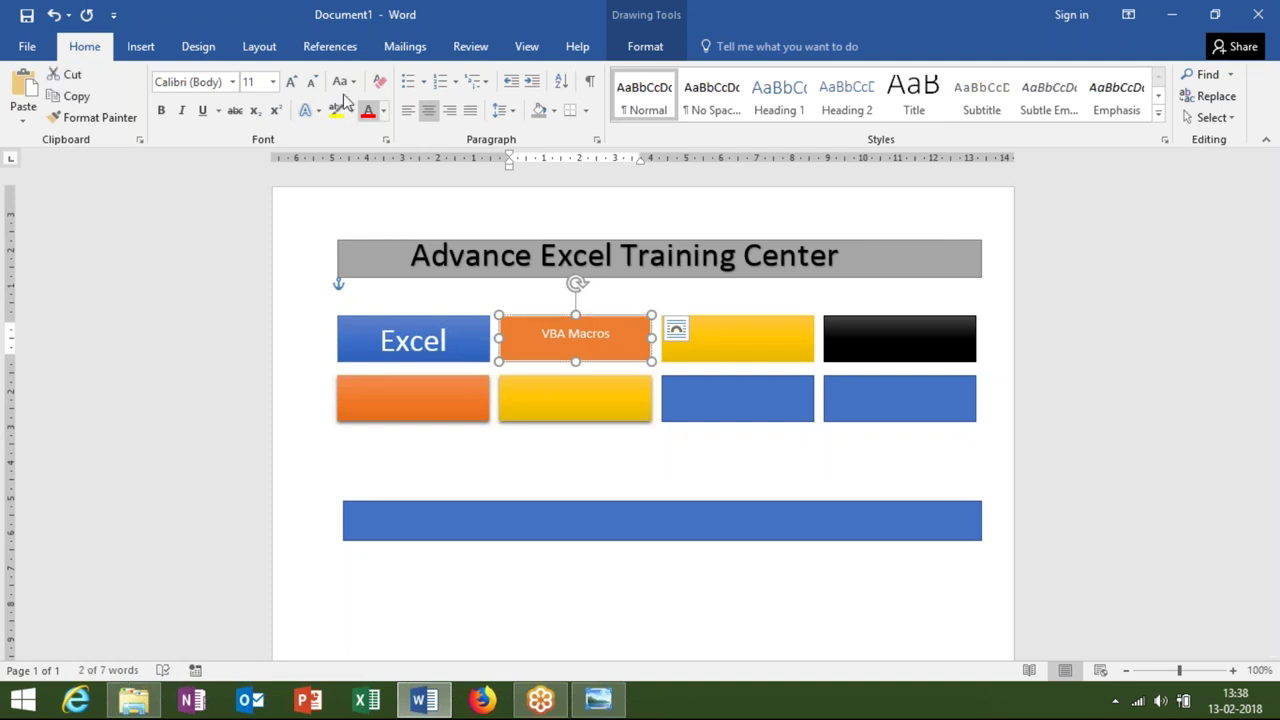
{"action": "left_click", "coordinate": [292, 81]}
{"action": "left_click", "coordinate": [292, 81]}
{"action": "left_click", "coordinate": [292, 81]}
{"action": "left_click", "coordinate": [292, 81]}
{"action": "left_click", "coordinate": [292, 81]}
{"action": "left_click", "coordinate": [311, 82]}
{"action": "left_click", "coordinate": [311, 82]}
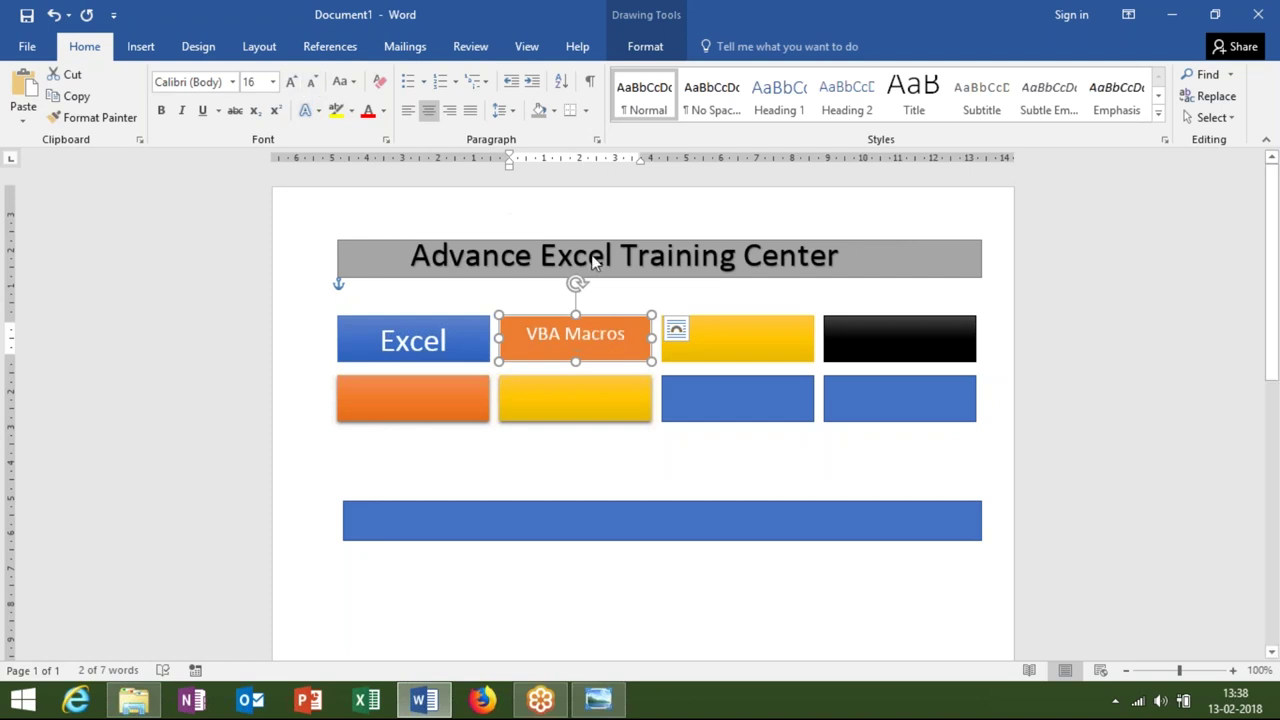
- Keep the VBA Macros text centred and enlarge it to 18 pt
{"action": "left_click", "coordinate": [757, 350]}
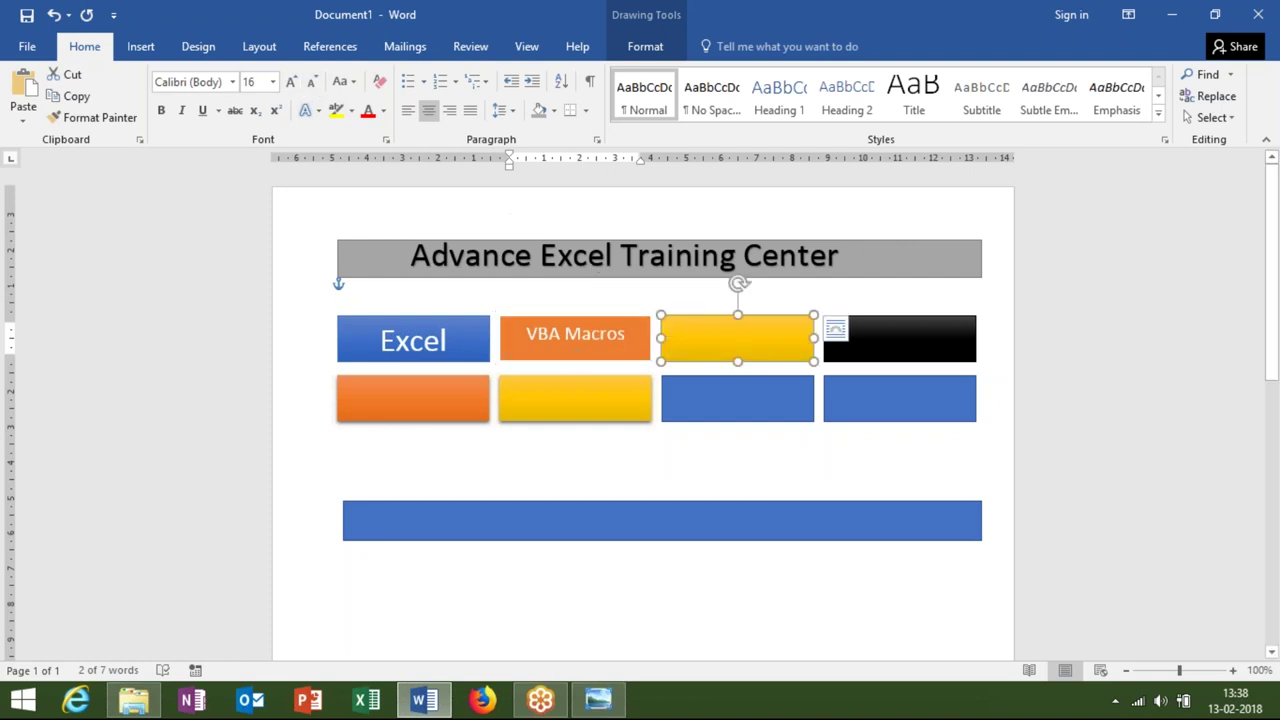
{"action": "left_click", "coordinate": [645, 346]}
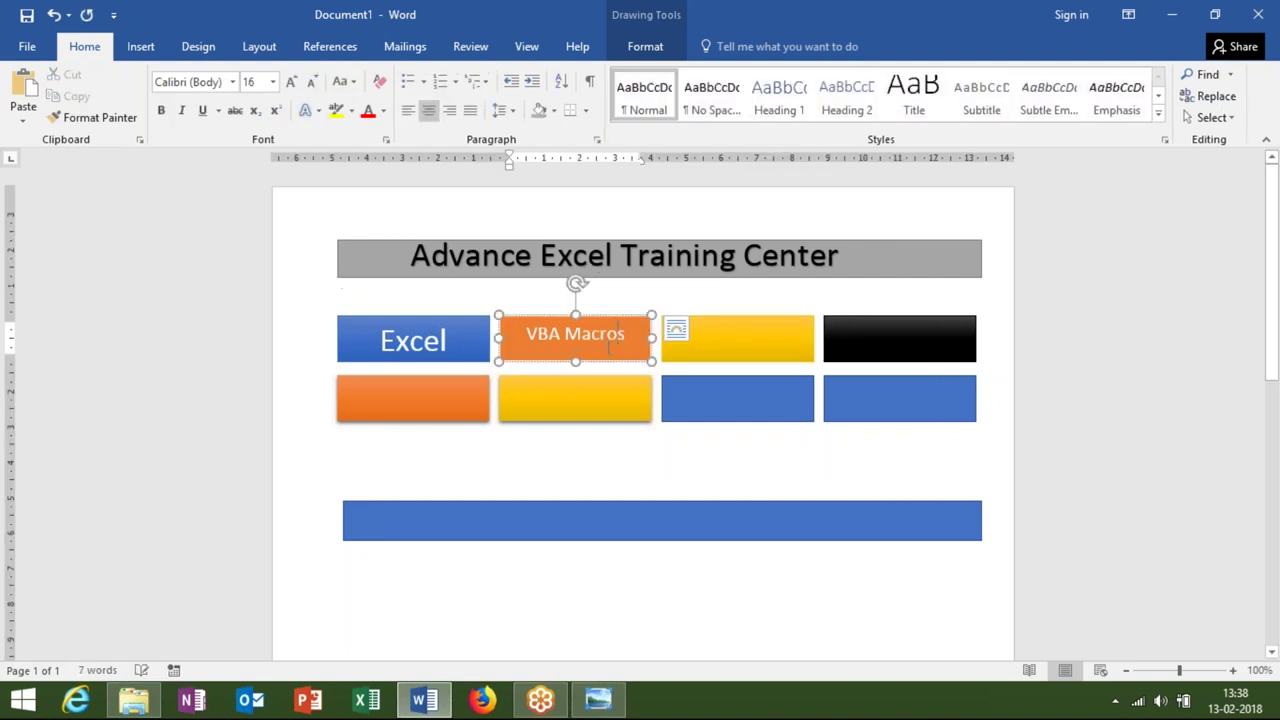
{"action": "left_click", "coordinate": [468, 112]}
{"action": "left_click", "coordinate": [446, 114]}
{"action": "left_click", "coordinate": [428, 112]}
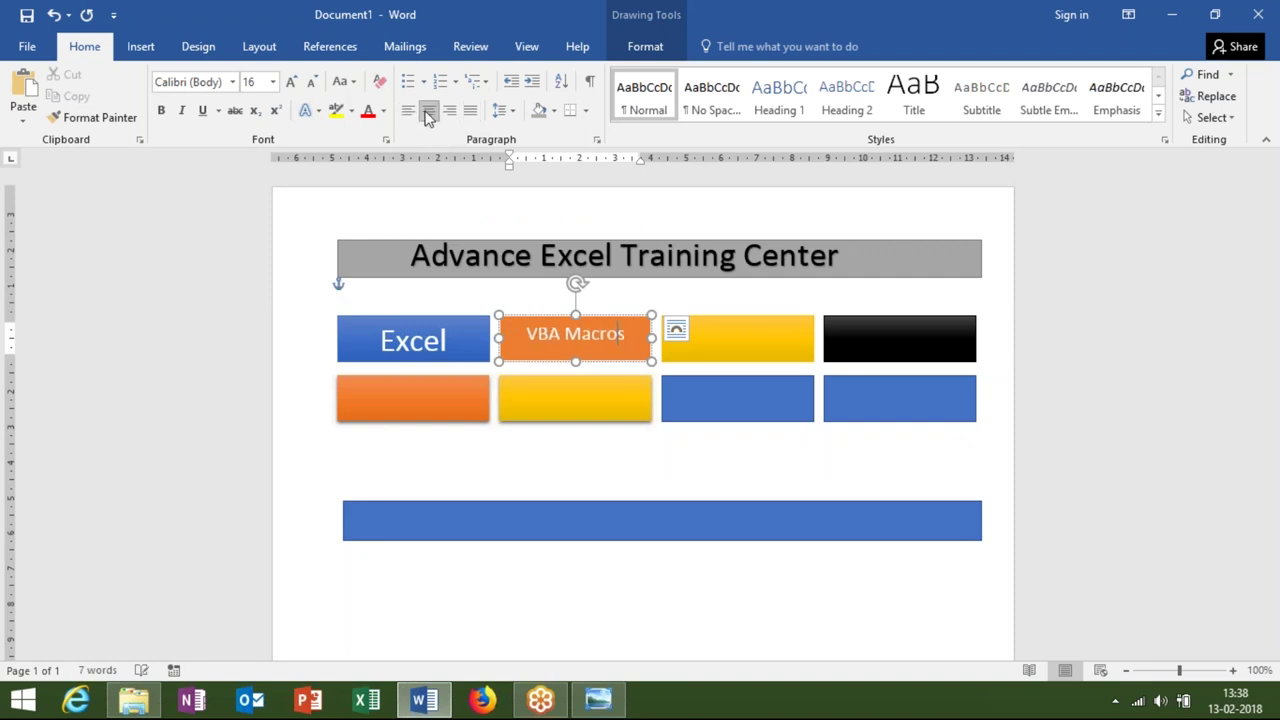
{"action": "left_click", "coordinate": [433, 328]}
{"action": "left_click", "coordinate": [512, 324]}
{"action": "left_click", "coordinate": [516, 320]}
{"action": "left_click", "coordinate": [291, 84]}
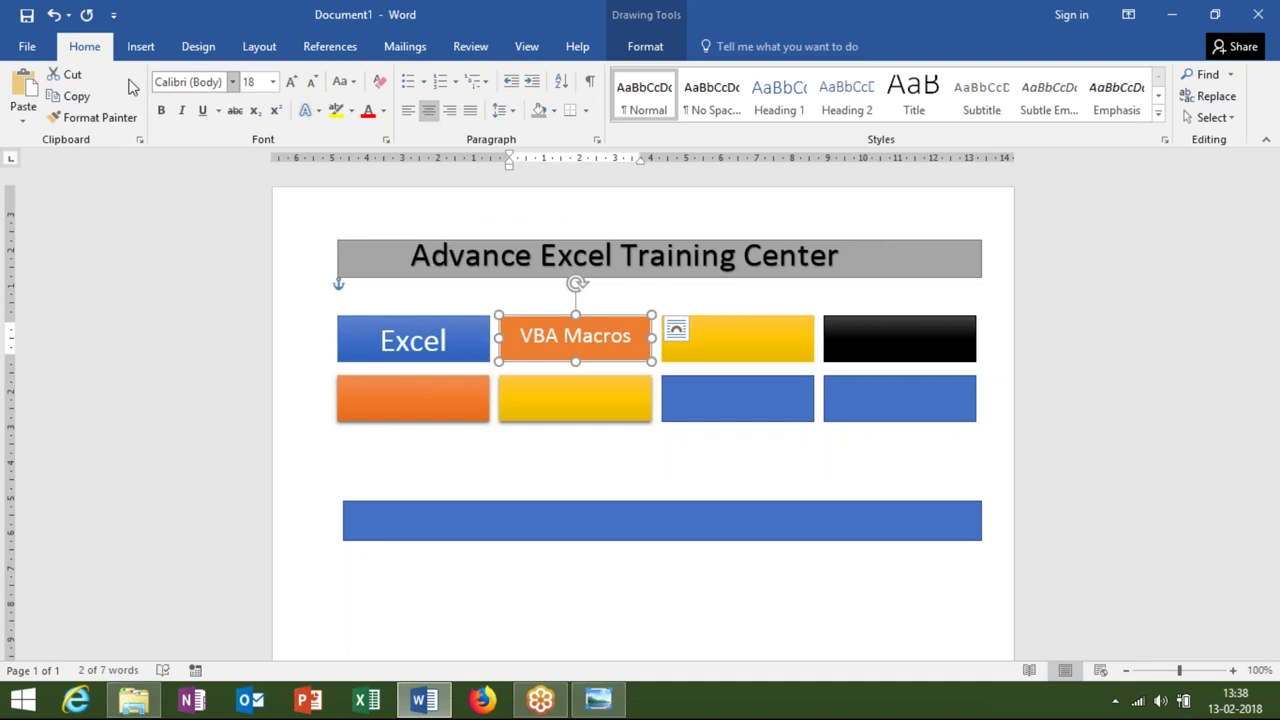
{"action": "left_click", "coordinate": [140, 47]}
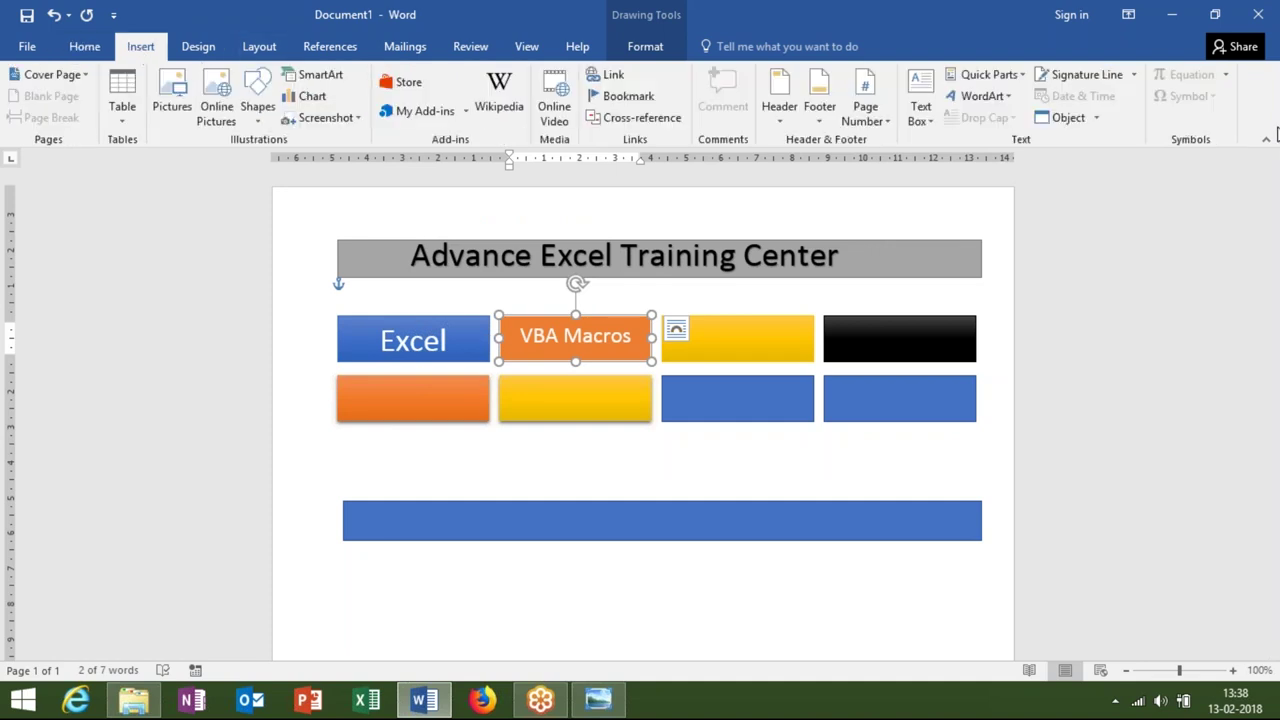
{"action": "left_click", "coordinate": [1096, 117]}
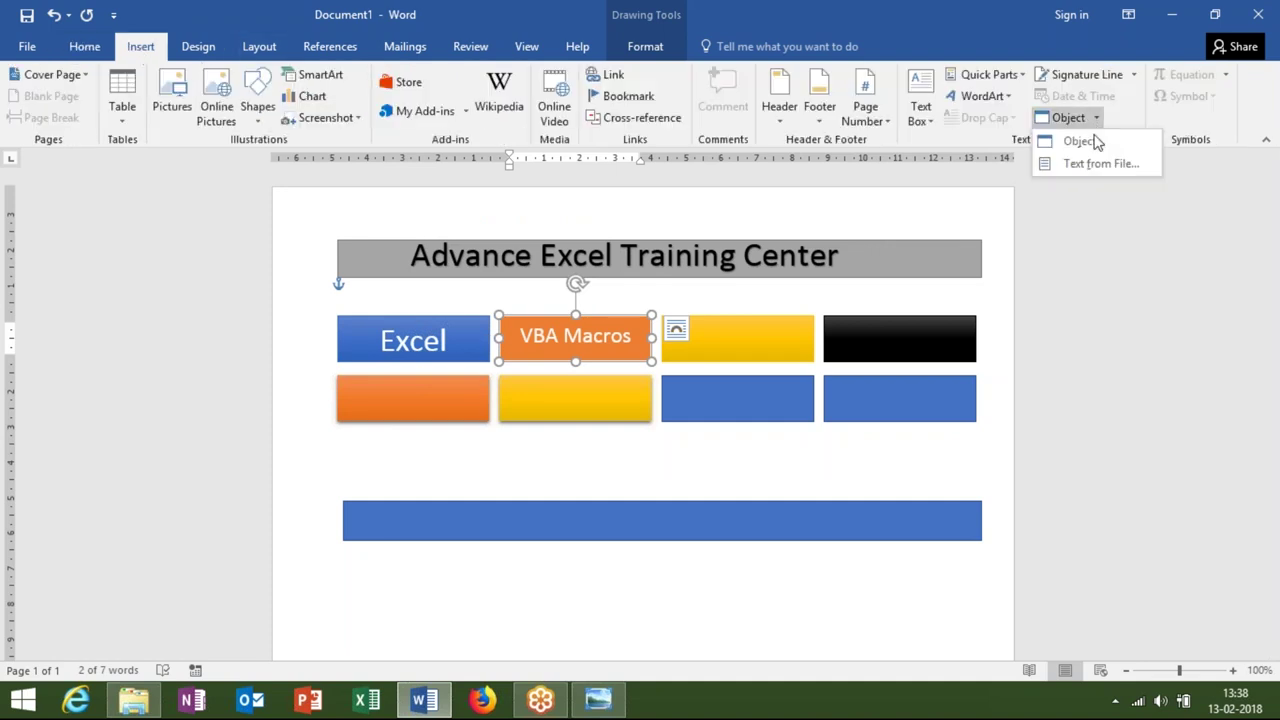
{"action": "left_click", "coordinate": [1010, 101]}
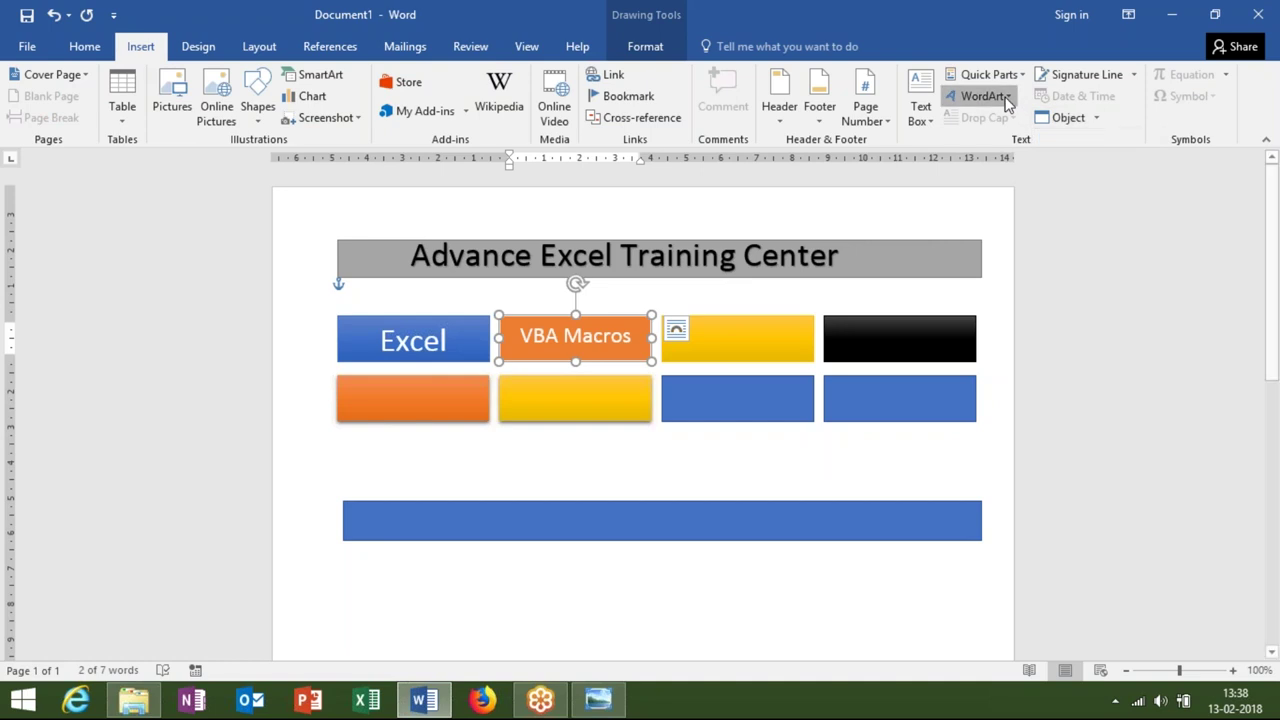
{"action": "left_click", "coordinate": [1005, 98]}
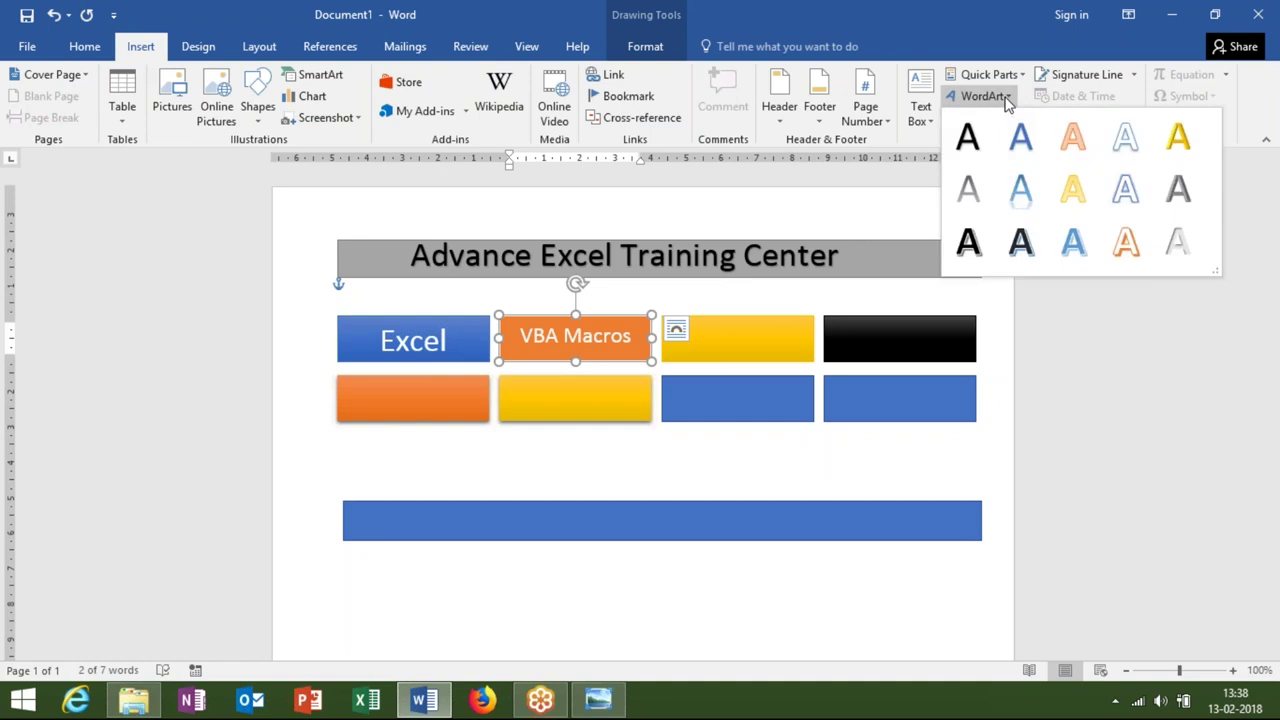
{"action": "left_click", "coordinate": [571, 622]}
{"action": "scroll", "coordinate": [569, 602], "scroll_direction": "down", "scroll_amount": 5}
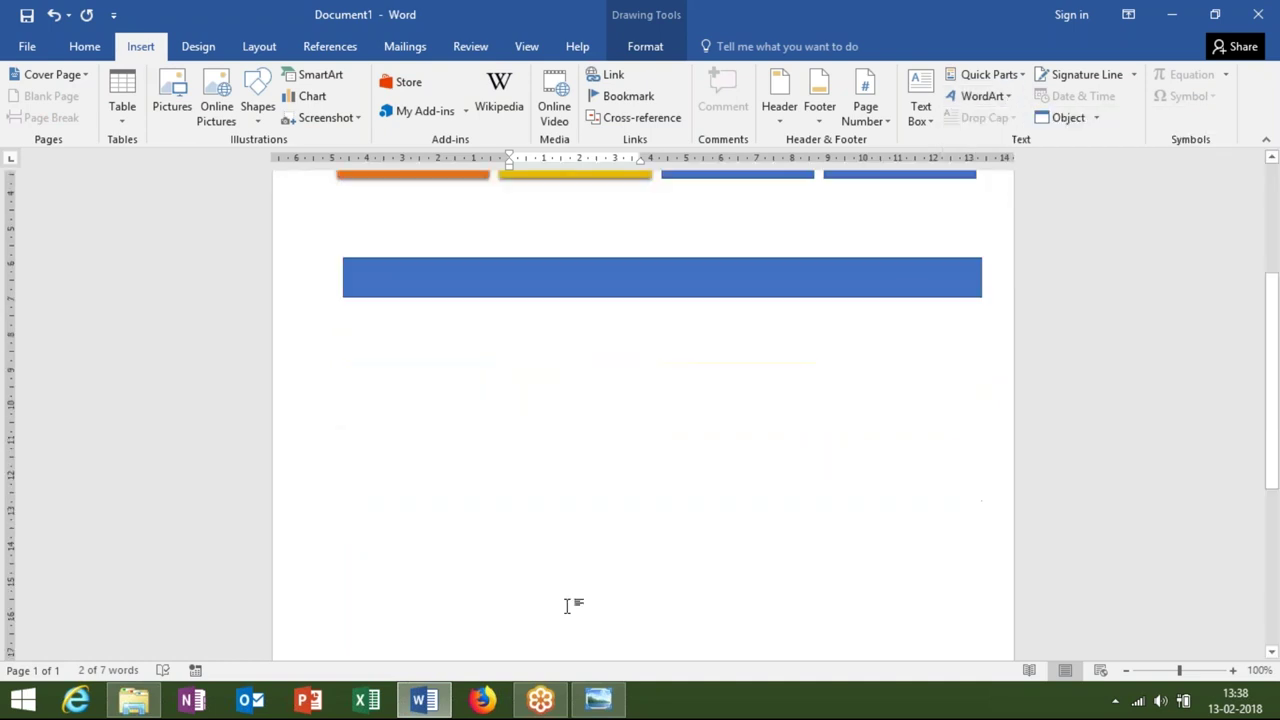
{"action": "scroll", "coordinate": [570, 595], "scroll_direction": "up", "scroll_amount": 1}
{"action": "scroll", "coordinate": [585, 570], "scroll_direction": "up", "scroll_amount": 3}
{"action": "scroll", "coordinate": [590, 560], "scroll_direction": "down", "scroll_amount": 3}
{"action": "scroll", "coordinate": [592, 555], "scroll_direction": "down", "scroll_amount": 1}
{"action": "scroll", "coordinate": [592, 555], "scroll_direction": "up", "scroll_amount": 5}
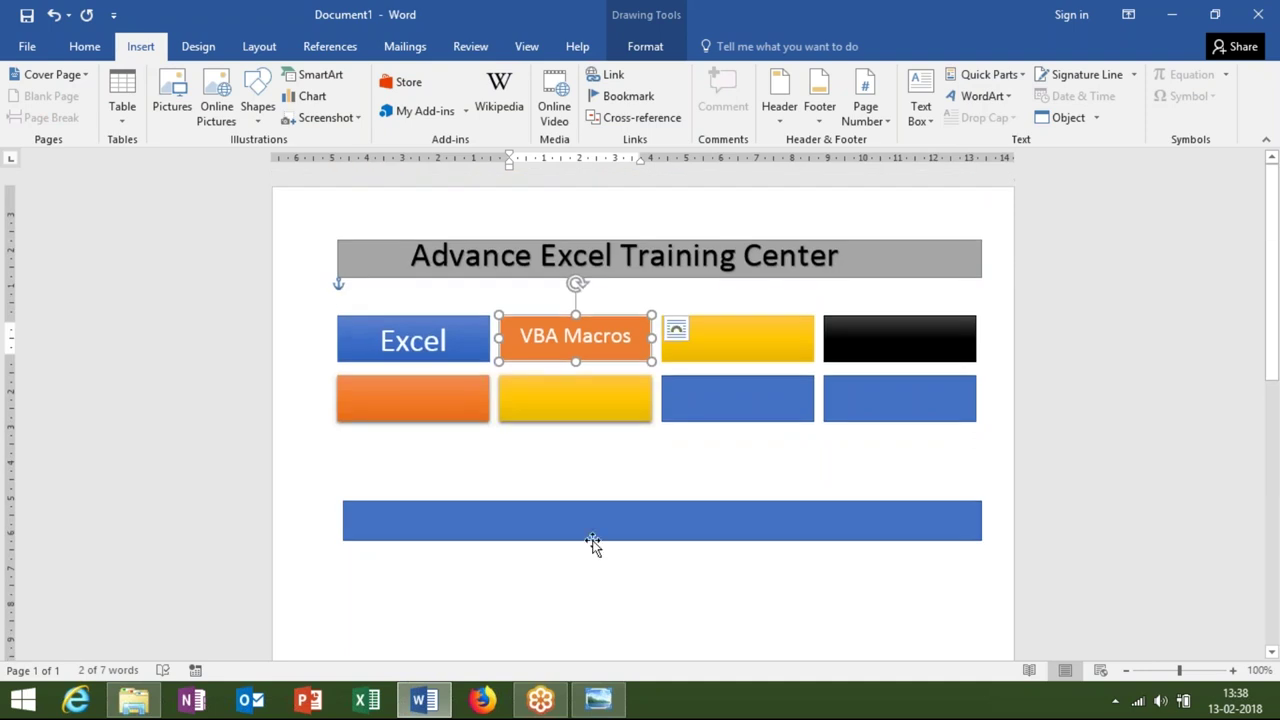
{"action": "left_click", "coordinate": [526, 491]}
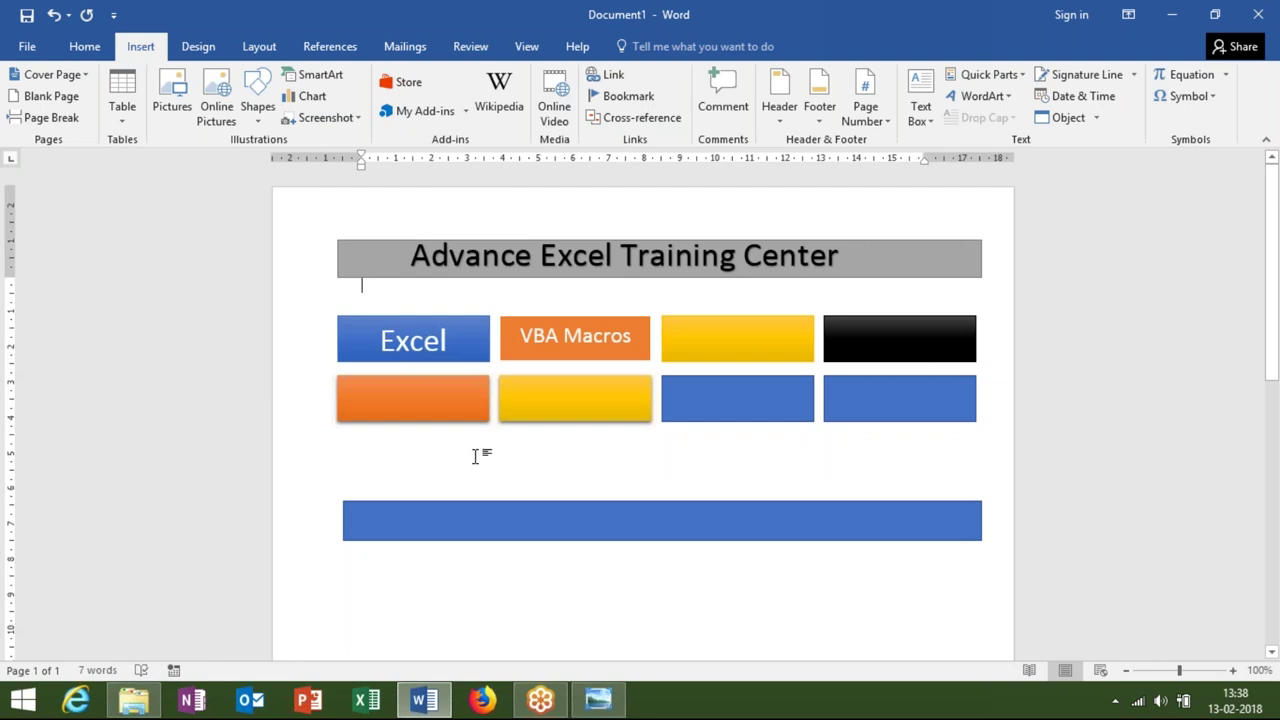
{"action": "key", "text": "alt+Tab"}
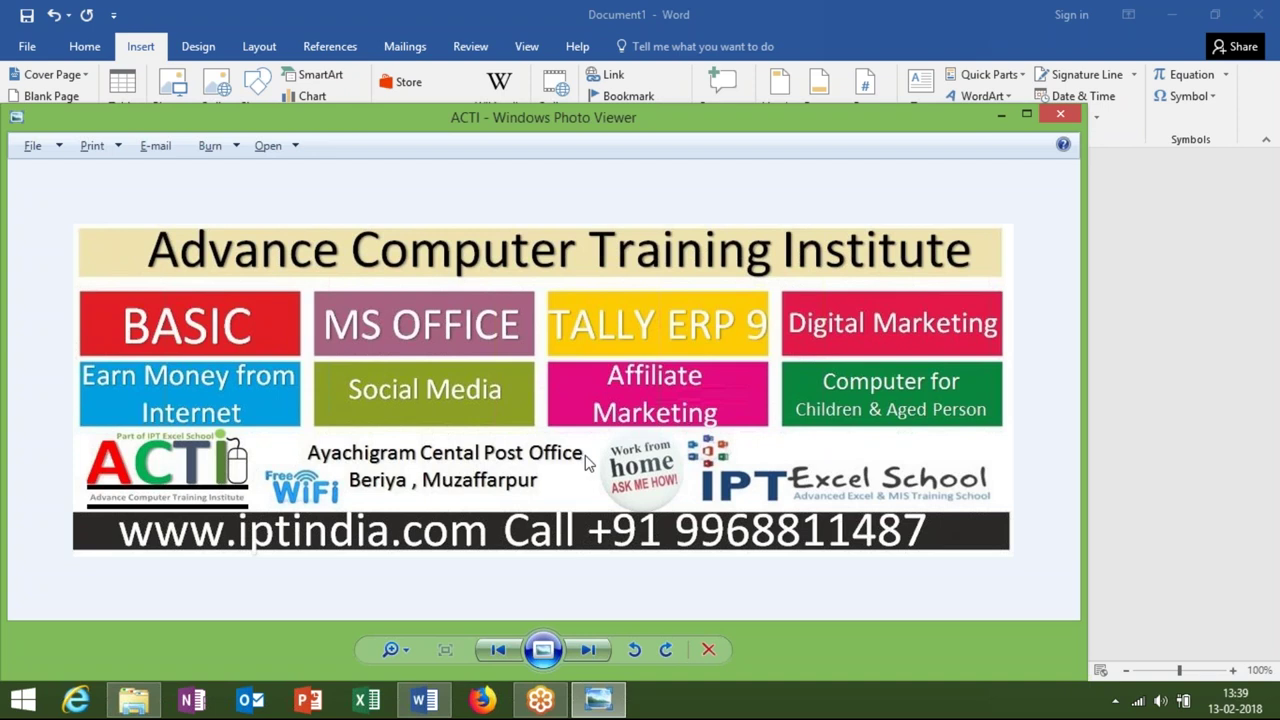
{"action": "key", "text": "alt+Tab"}
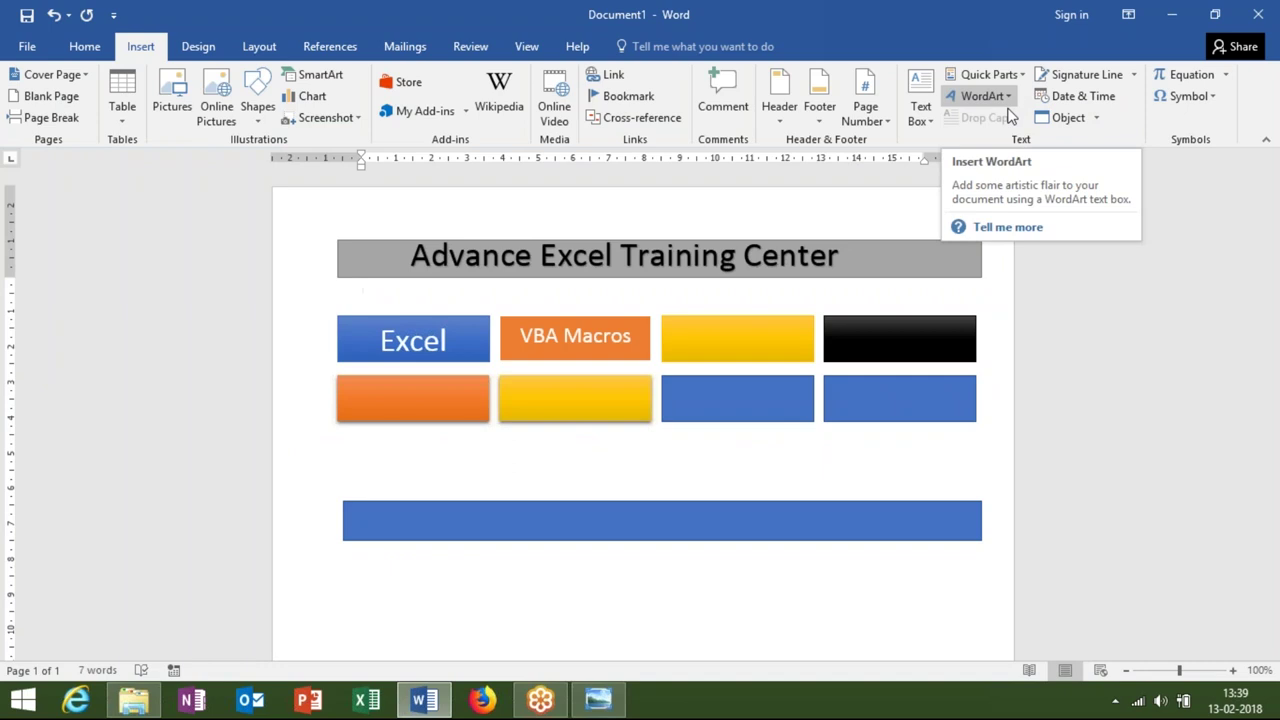
{"action": "key", "text": "alt+Tab"}
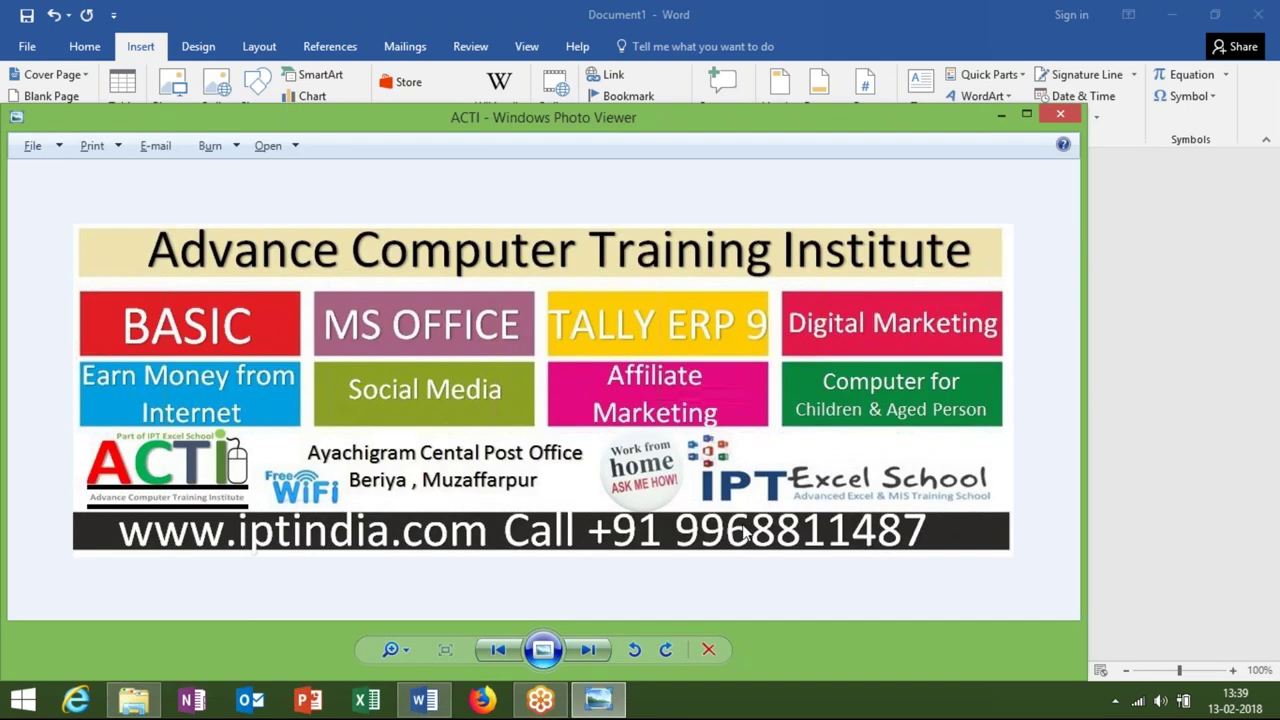
{"action": "key", "text": "alt+Tab"}
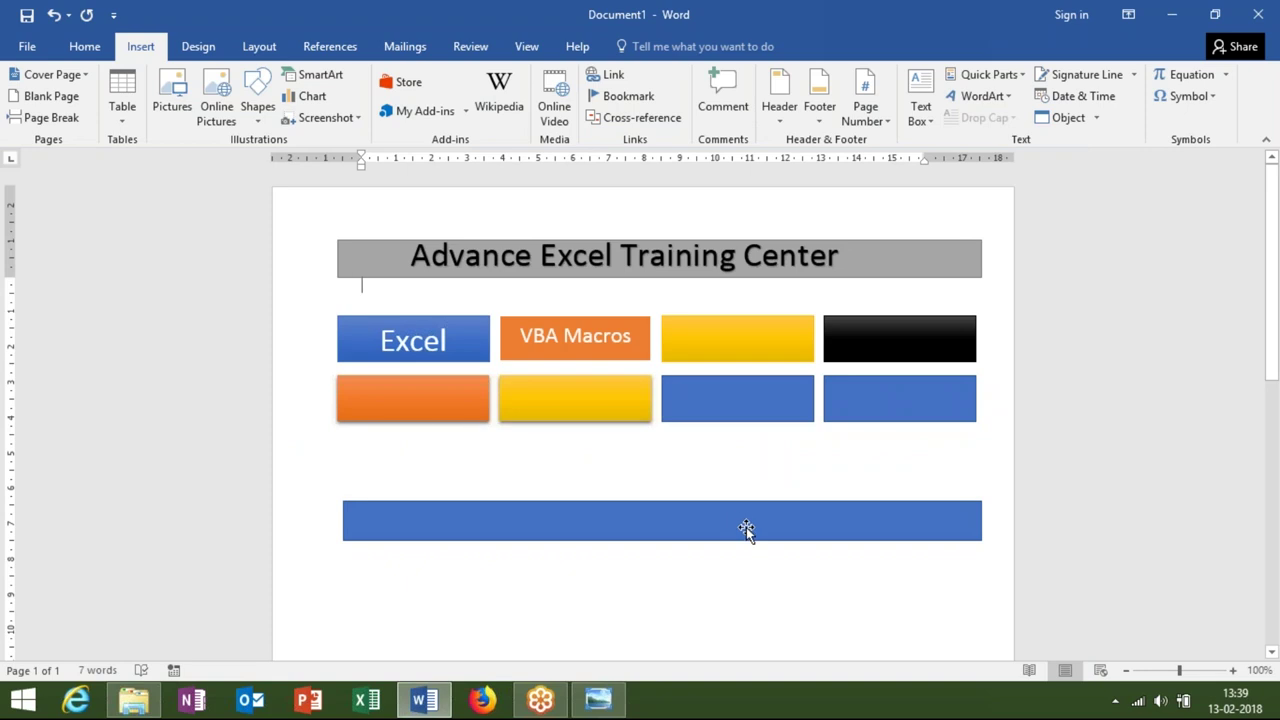
- Draw a cloud thought-bubble callout below the blue strip with its tail pulled down-left
{"action": "scroll", "coordinate": [640, 400], "scroll_direction": "down", "scroll_amount": 5}
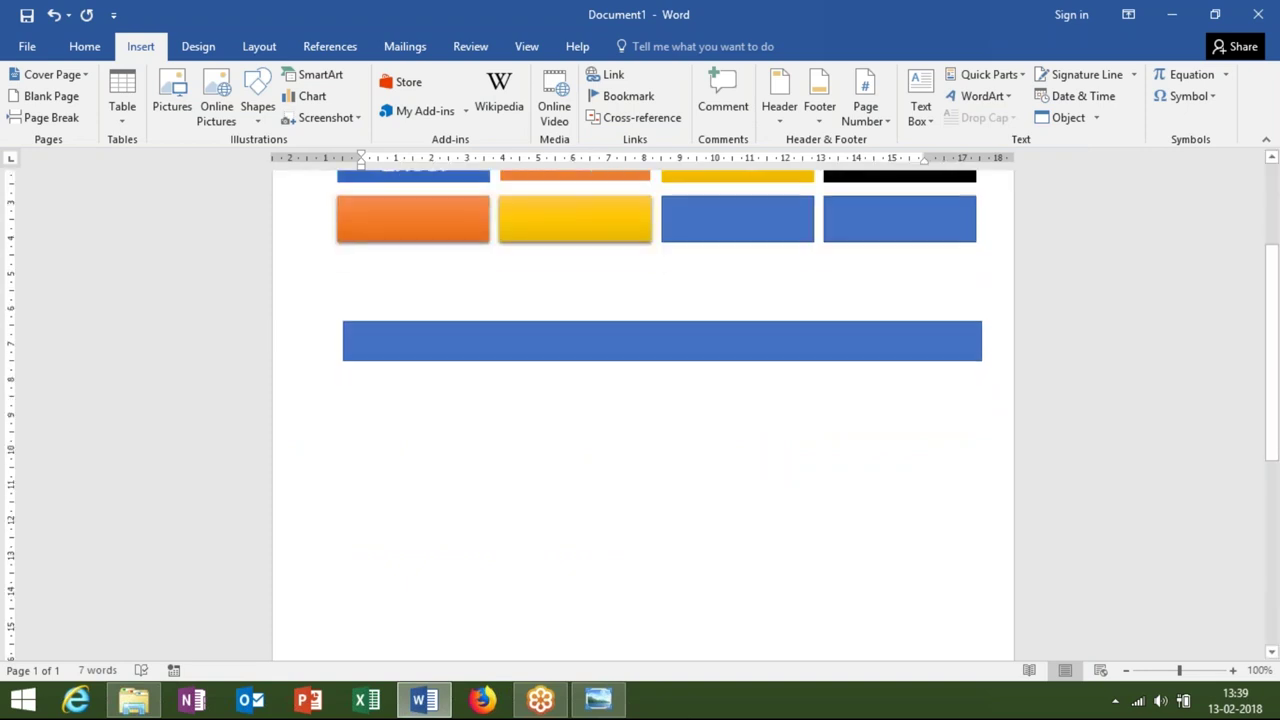
{"action": "left_click", "coordinate": [270, 115]}
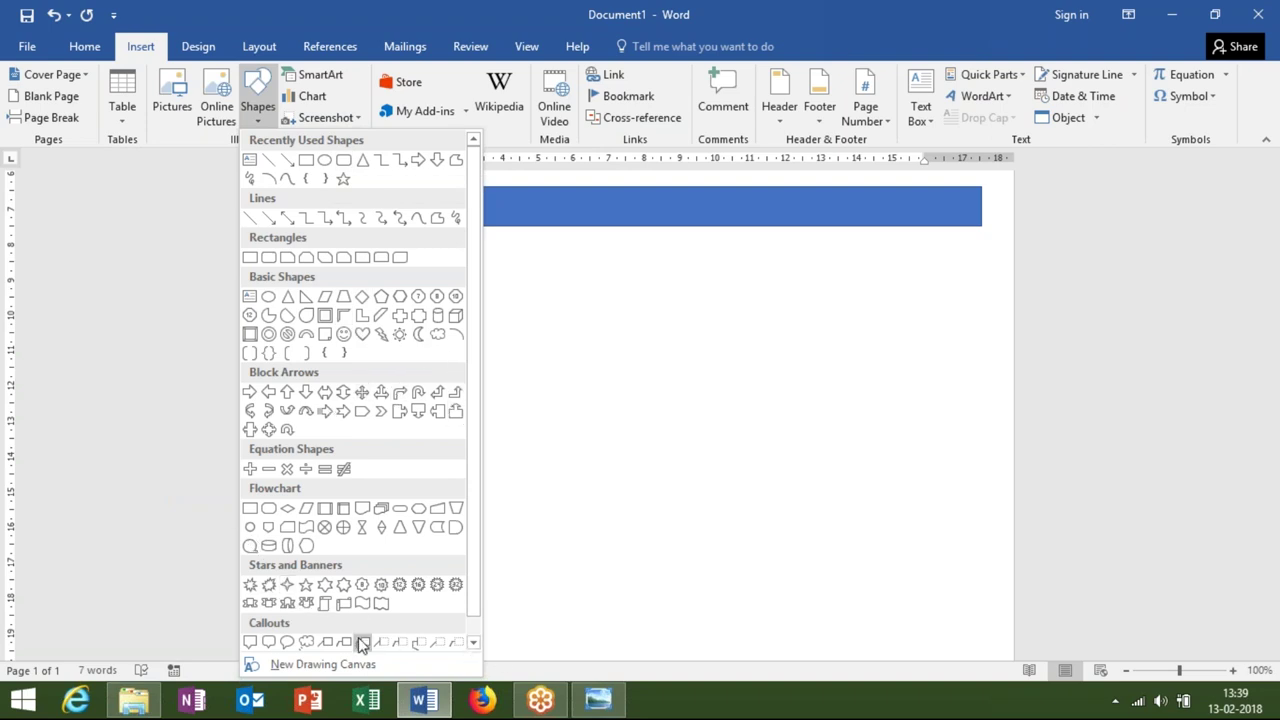
{"action": "left_click", "coordinate": [306, 642]}
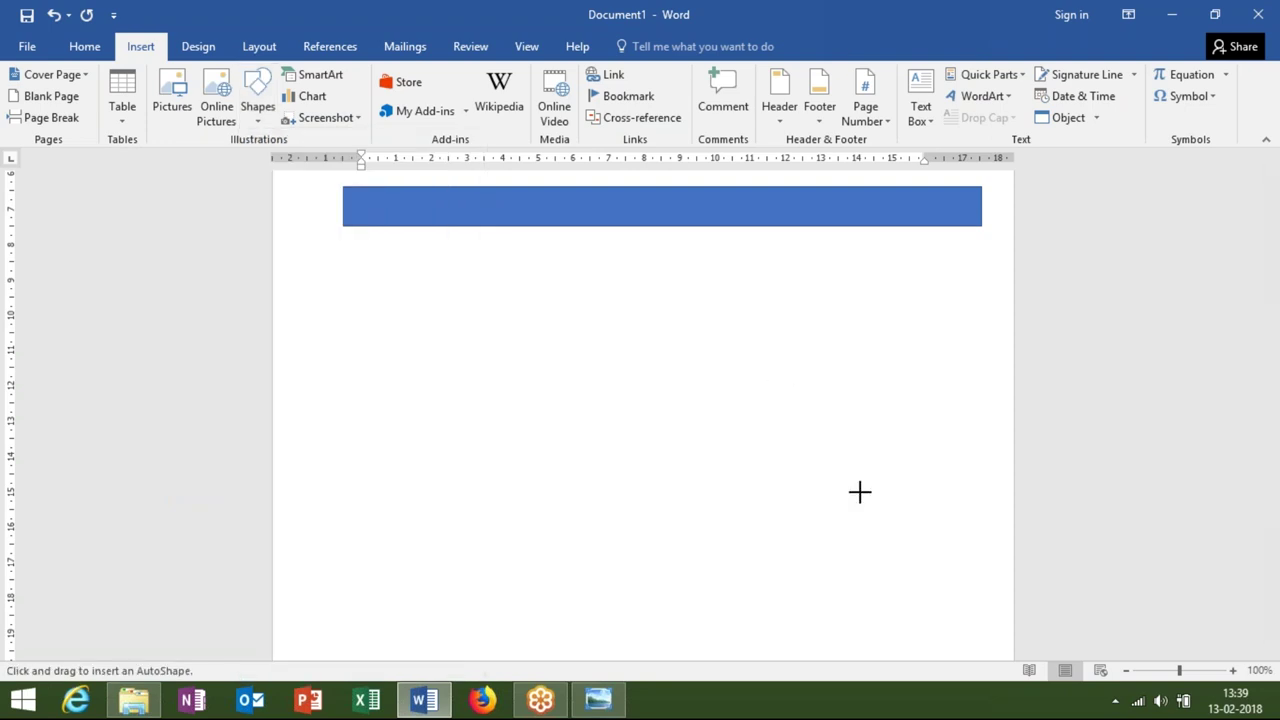
{"action": "left_click_drag", "start_coordinate": [700, 322], "coordinate": [876, 502]}
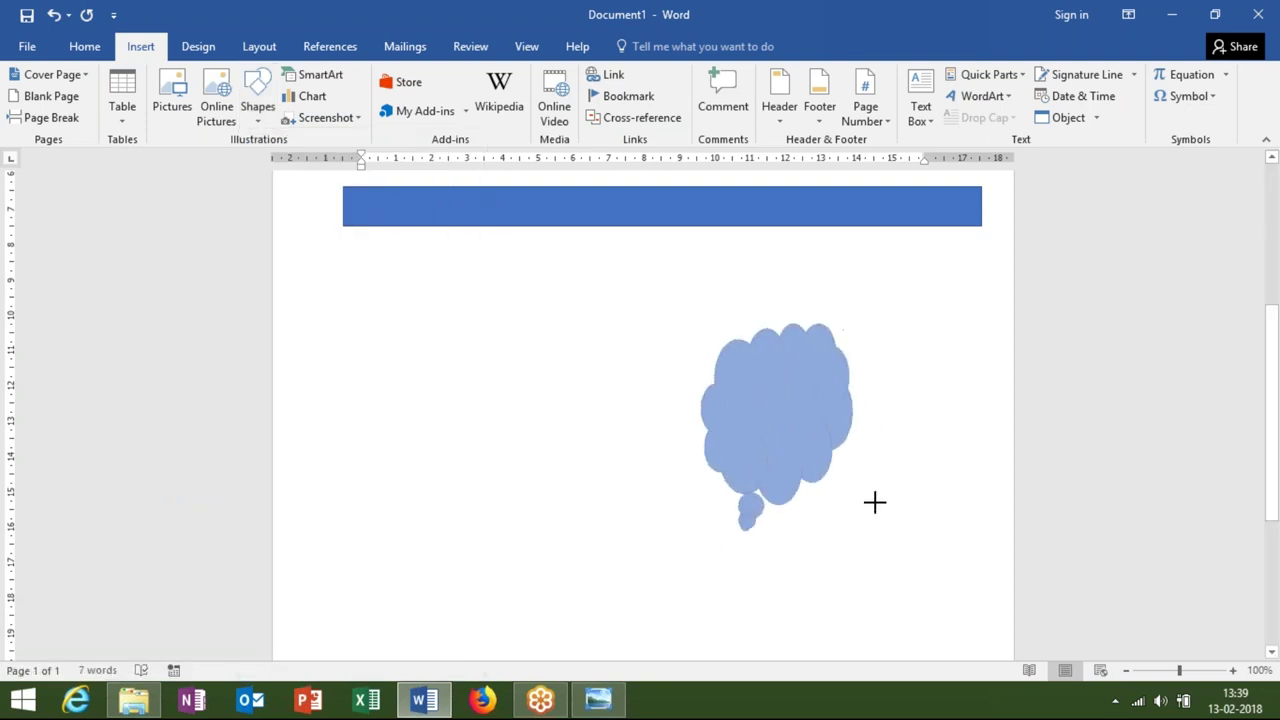
{"action": "left_click_drag", "start_coordinate": [755, 517], "coordinate": [668, 565]}
{"action": "left_click", "coordinate": [600, 560]}
- Erase stray text typed into the cloud so it stays empty, then return to the document top
{"action": "scroll", "coordinate": [587, 540], "scroll_direction": "down", "scroll_amount": 3}
{"action": "scroll", "coordinate": [587, 540], "scroll_direction": "down", "scroll_amount": 2}
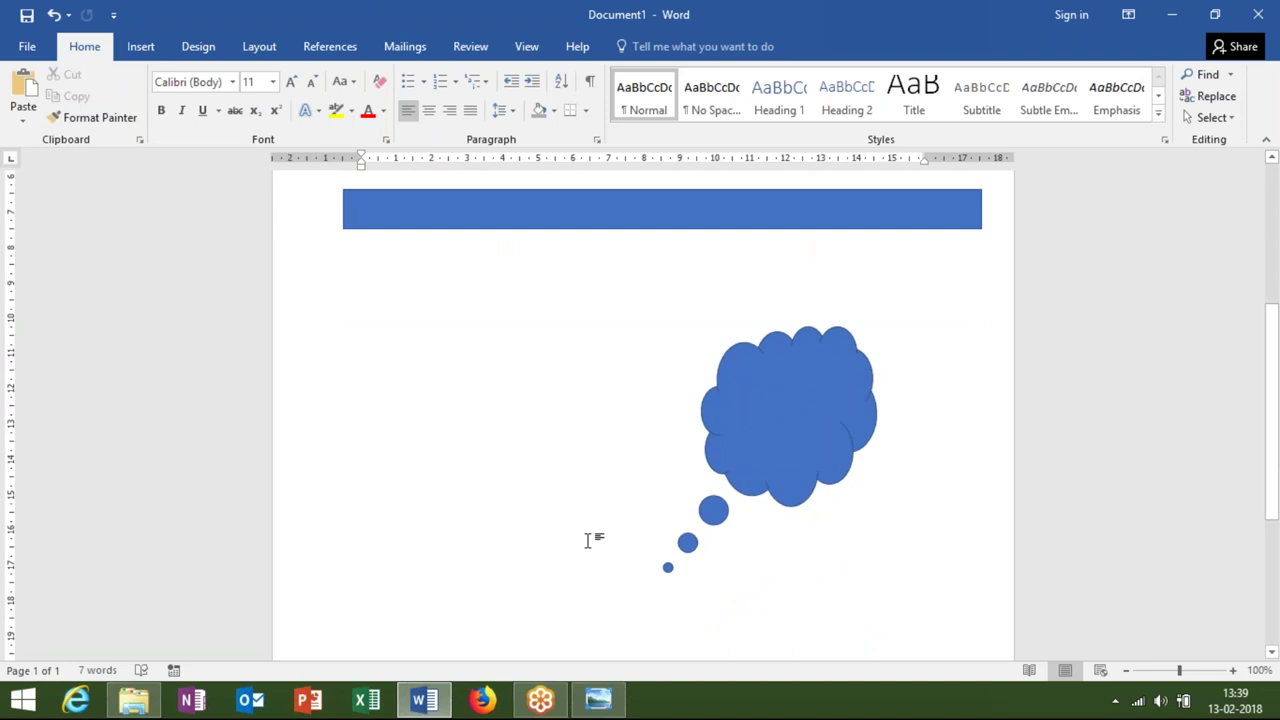
{"action": "left_click", "coordinate": [854, 416]}
{"action": "type", "text": "sdfgasdjdjasjhb"}
{"action": "key", "text": "BackSpace"}
{"action": "key", "text": "BackSpace"}
{"action": "key", "text": "BackSpace"}
{"action": "key", "text": "BackSpace"}
{"action": "key", "text": "BackSpace"}
{"action": "key", "text": "BackSpace"}
{"action": "key", "text": "BackSpace"}
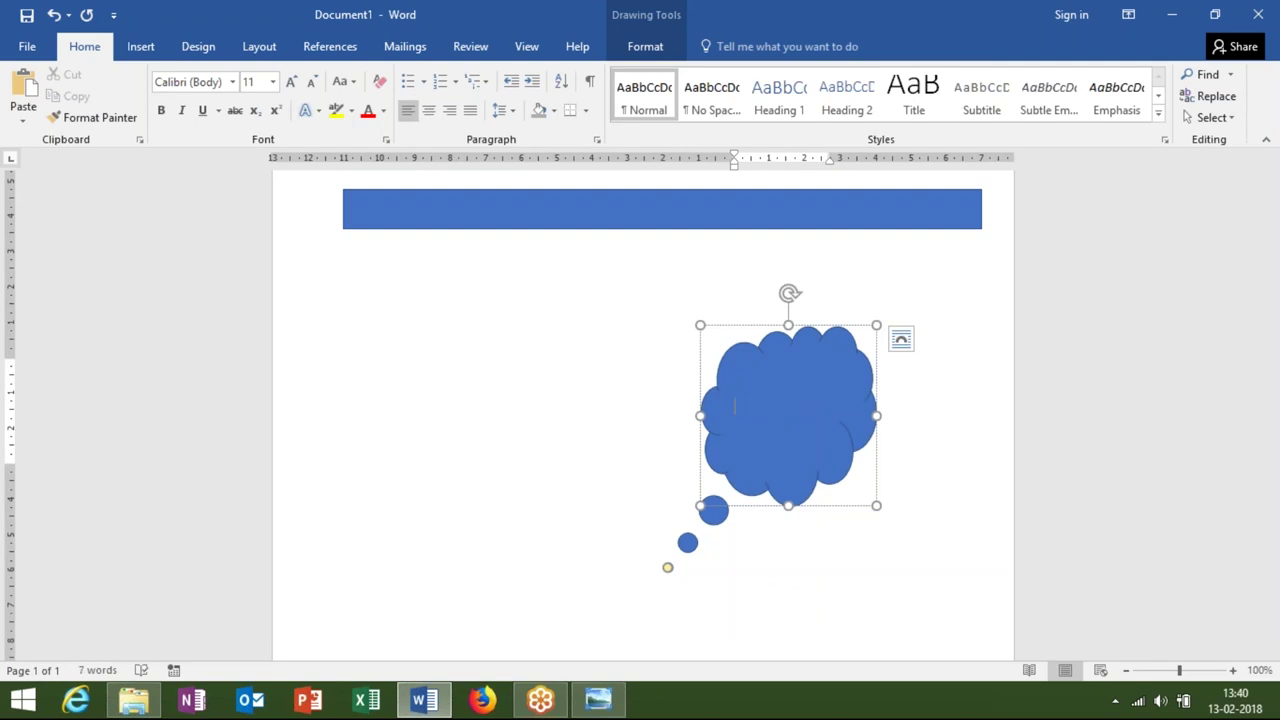
{"action": "scroll", "coordinate": [640, 400], "scroll_direction": "down", "scroll_amount": 1}
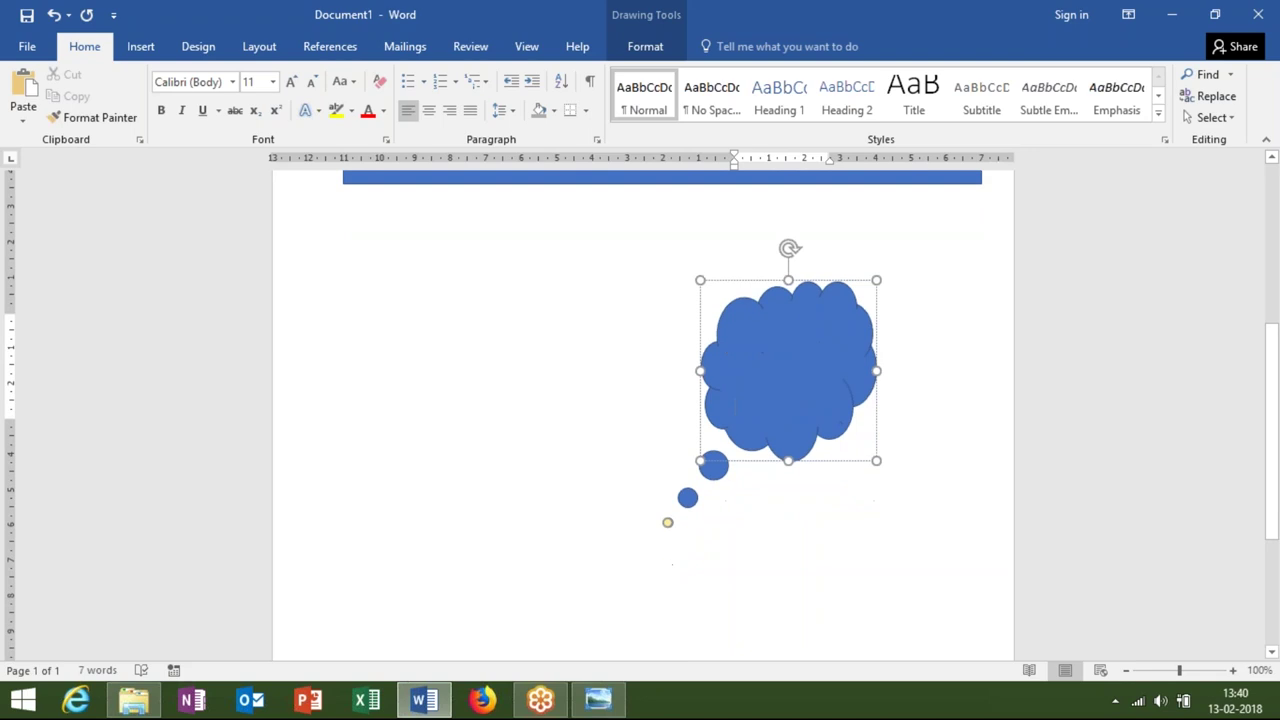
{"action": "scroll", "coordinate": [640, 400], "scroll_direction": "down", "scroll_amount": 2}
{"action": "key", "text": "ctrl+Home"}
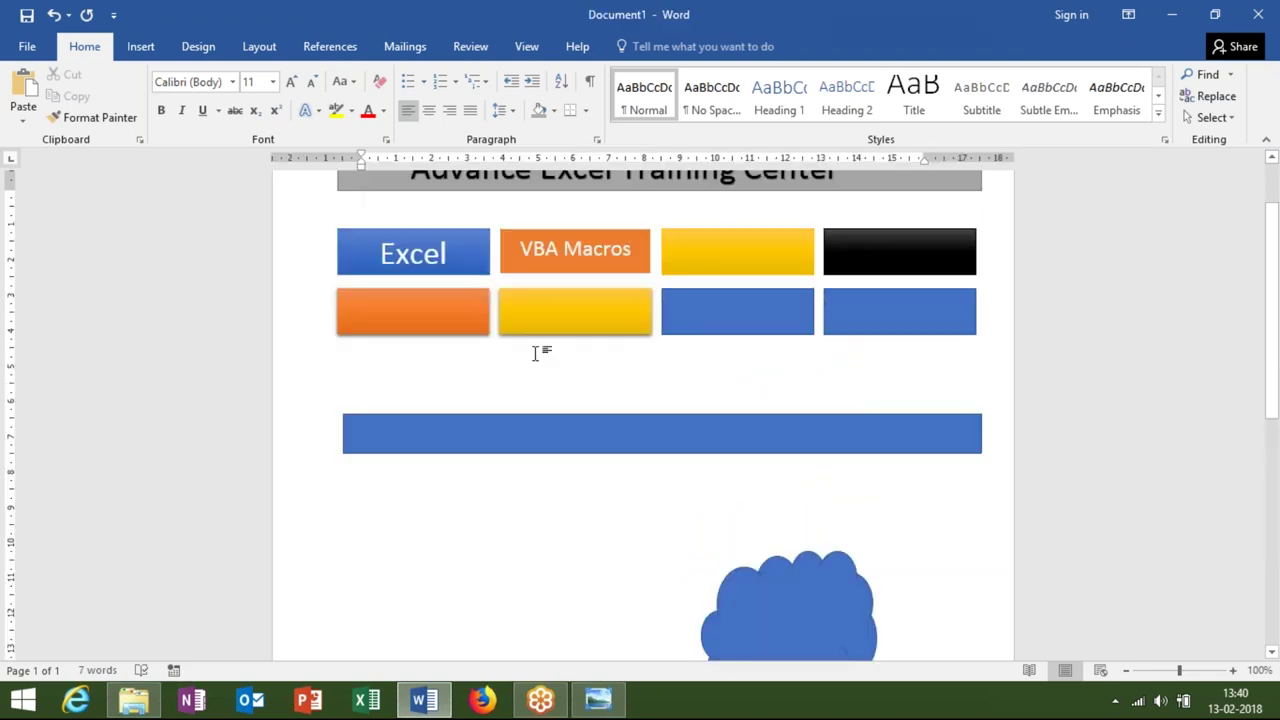
{"action": "scroll", "coordinate": [277, 325], "scroll_direction": "up", "scroll_amount": 2}
{"action": "scroll", "coordinate": [277, 325], "scroll_direction": "down", "scroll_amount": 4}
{"action": "scroll", "coordinate": [278, 324], "scroll_direction": "up", "scroll_amount": 4}
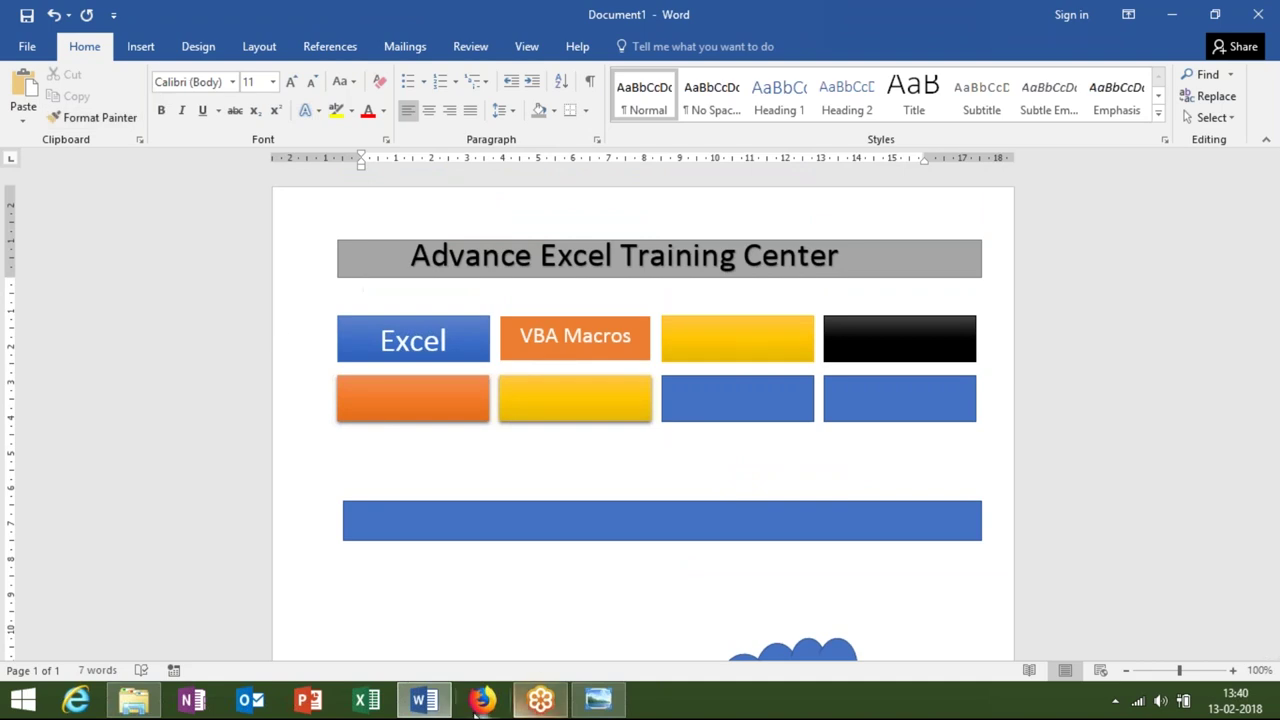
{"action": "left_click", "coordinate": [145, 48]}
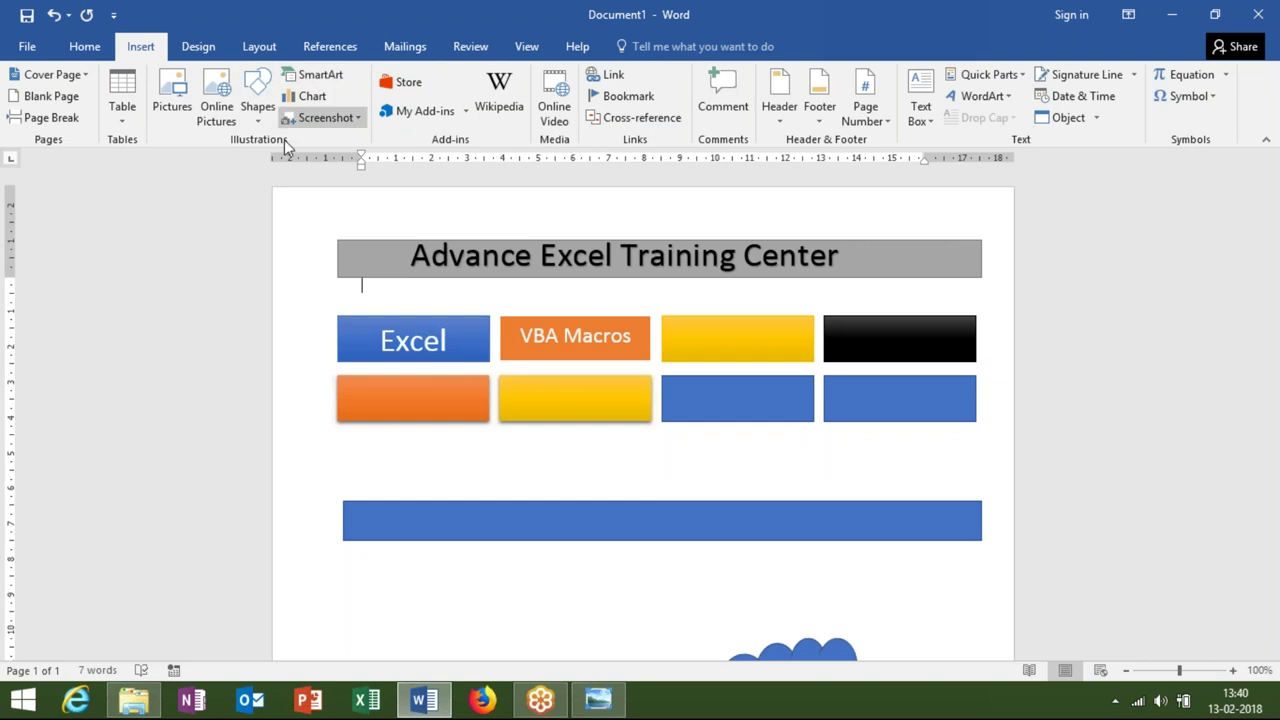
{"action": "left_click", "coordinate": [257, 106]}
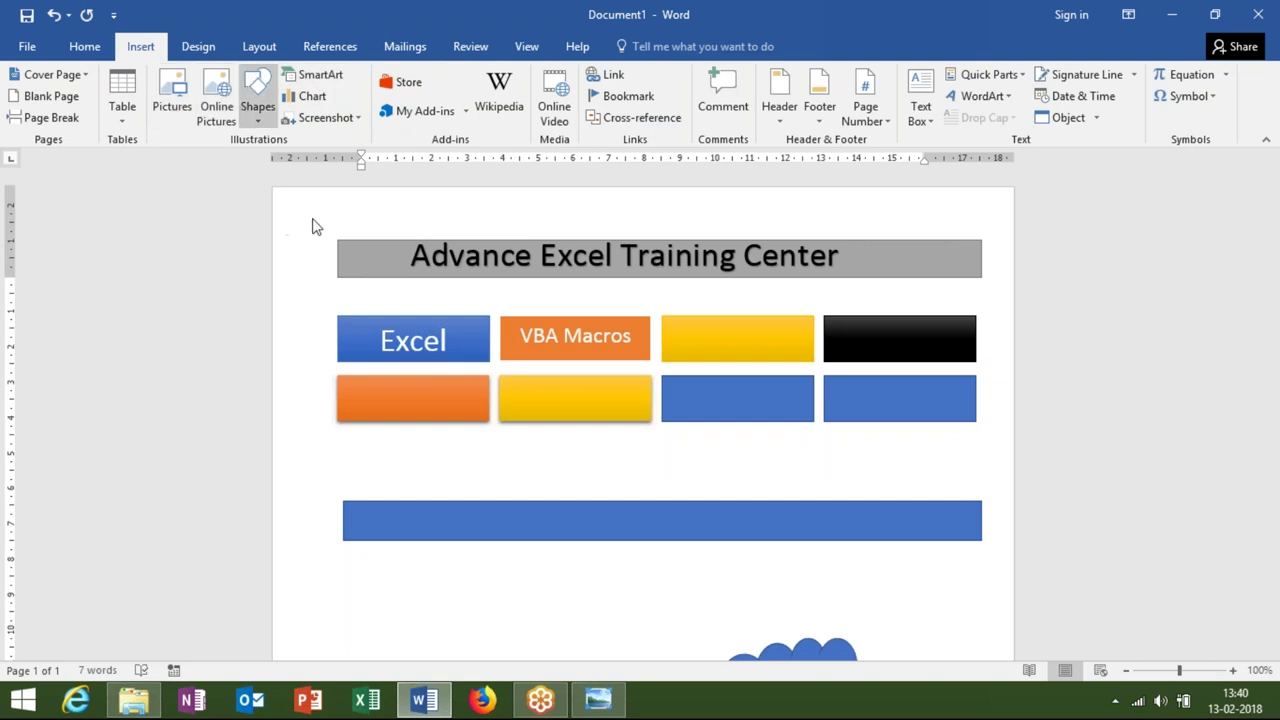
{"action": "scroll", "coordinate": [306, 140], "scroll_direction": "down", "scroll_amount": 1}
{"action": "scroll", "coordinate": [210, 90], "scroll_direction": "down", "scroll_amount": 4}
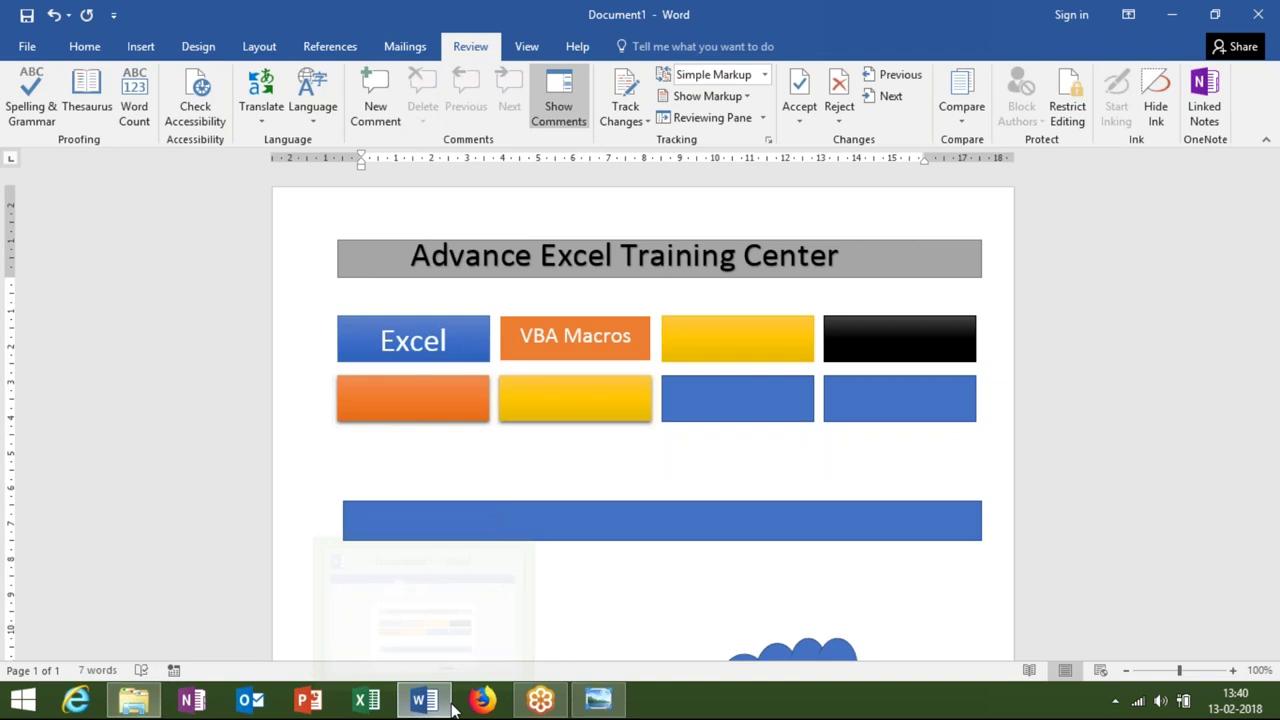
- Open Internet Explorer and navigate to gmail.com
{"action": "left_click", "coordinate": [76, 700]}
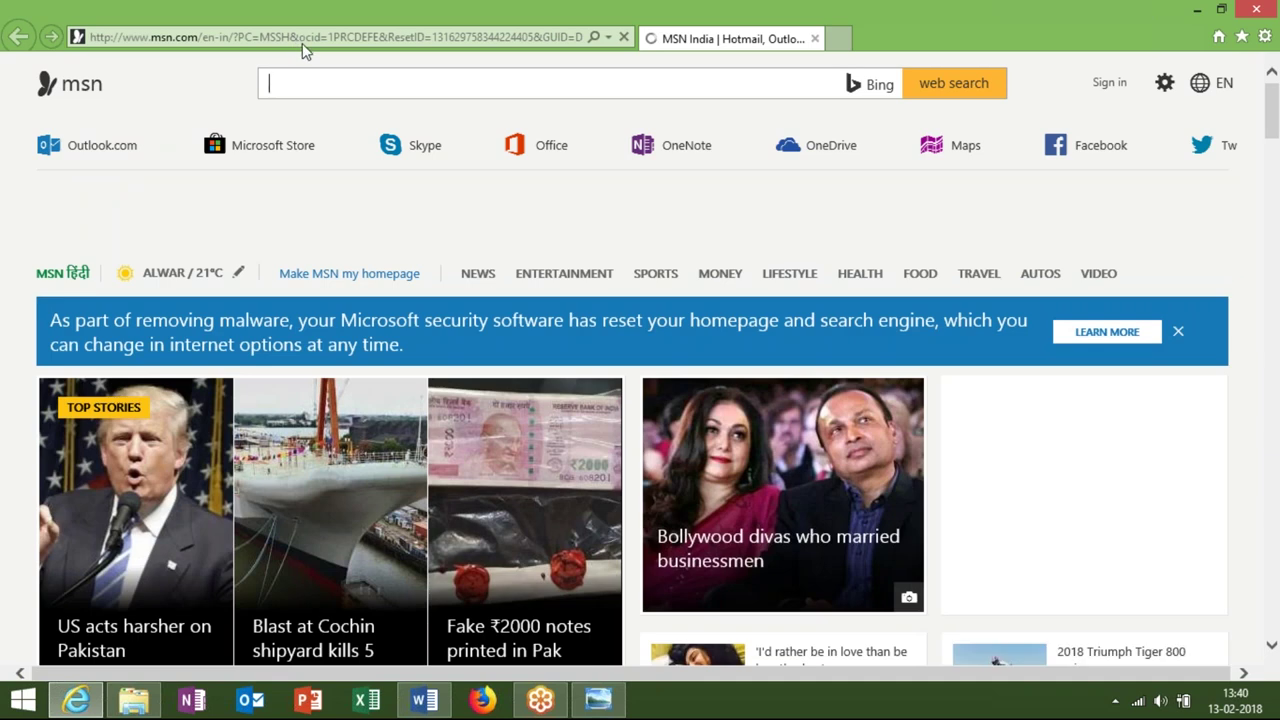
{"action": "double_click", "coordinate": [283, 37]}
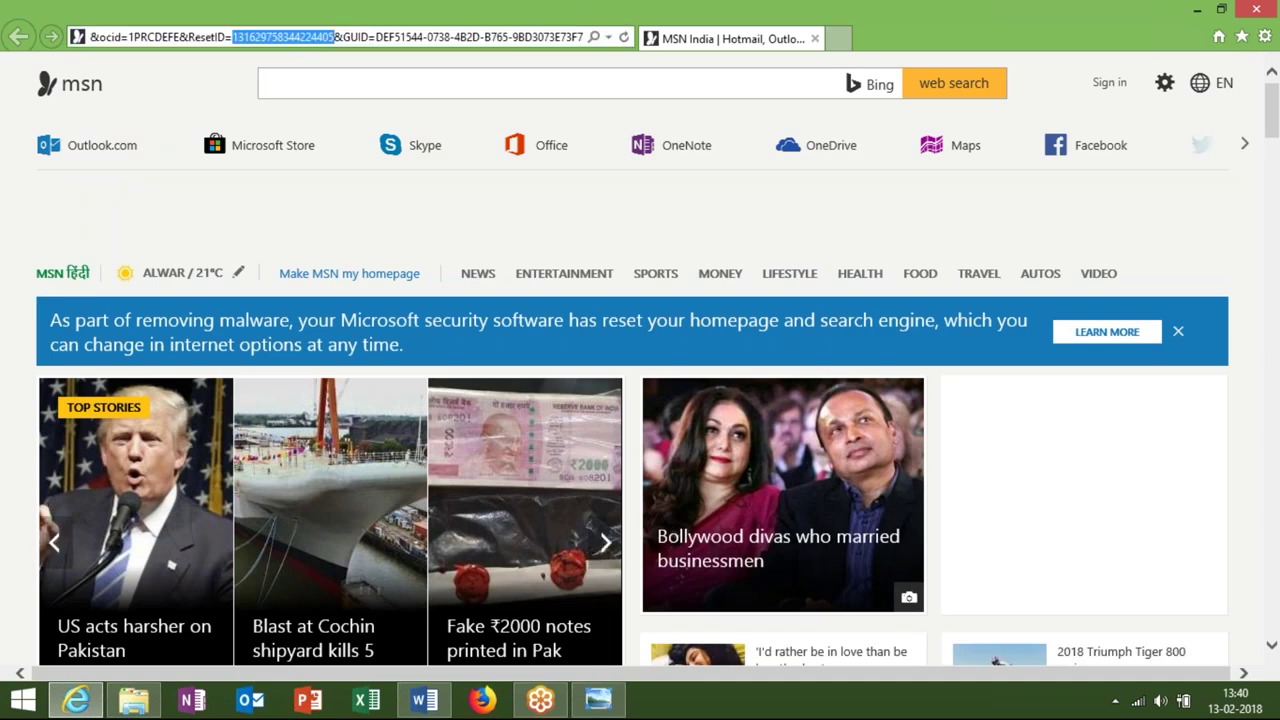
{"action": "key", "text": "ctrl+a"}
{"action": "type", "text": "x"}
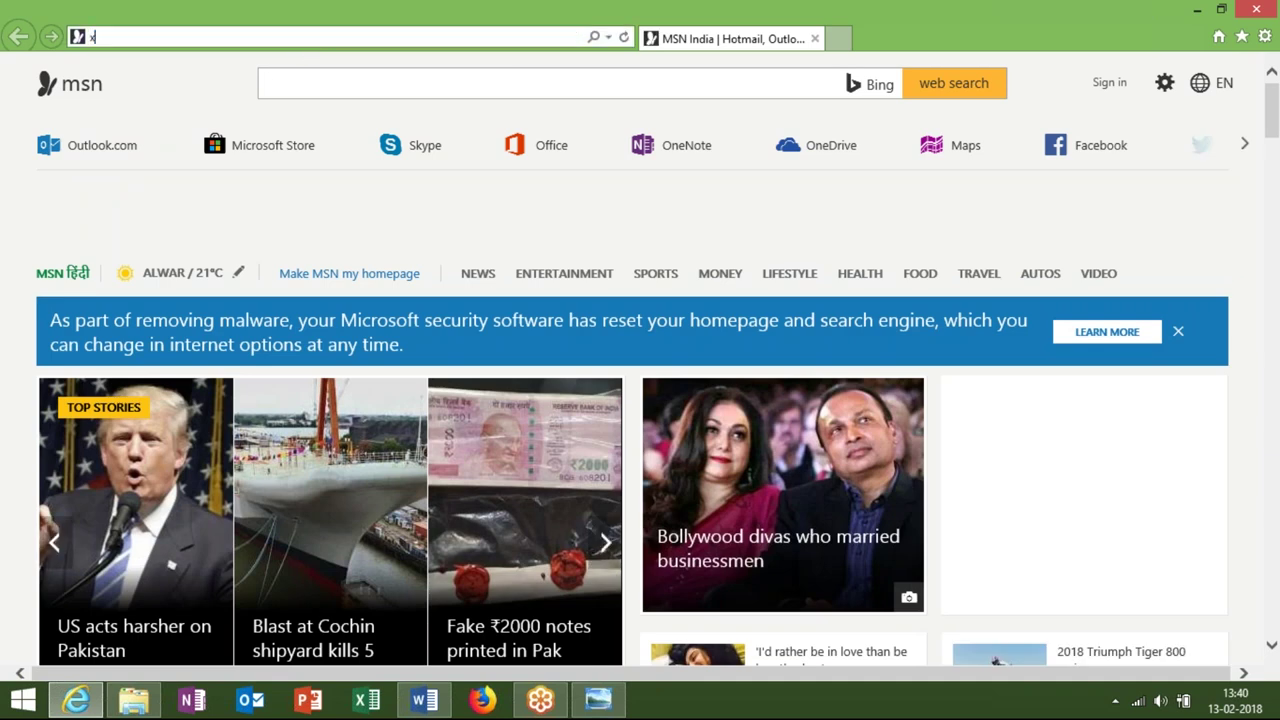
{"action": "key", "text": "BackSpace"}
{"action": "type", "text": "g"}
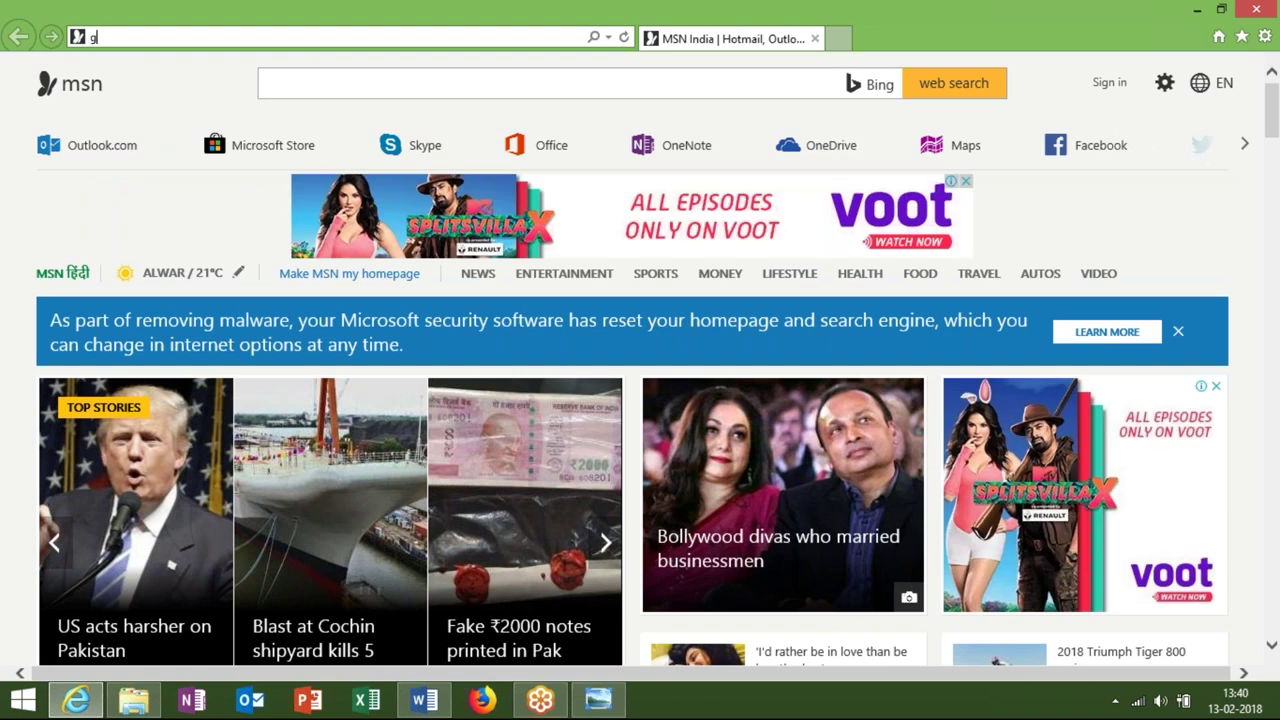
{"action": "type", "text": "mail.com/"}
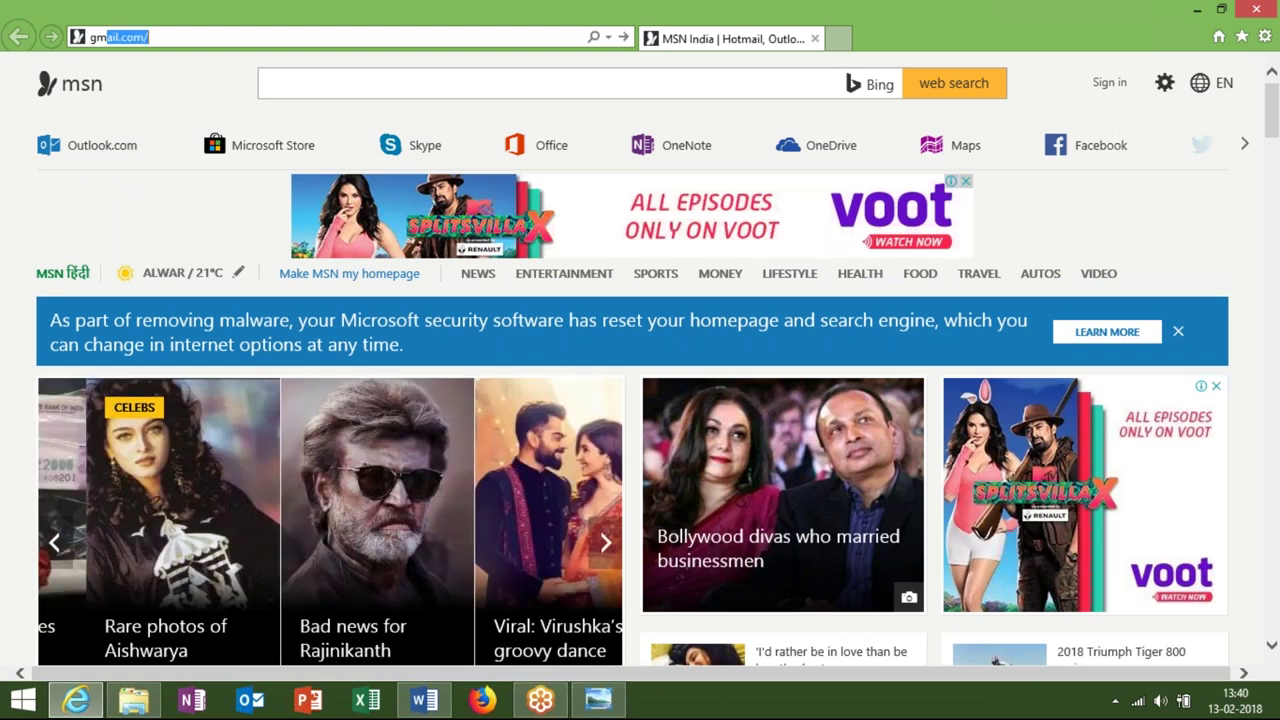
{"action": "key", "text": "Return"}
{"action": "key", "text": "Return"}
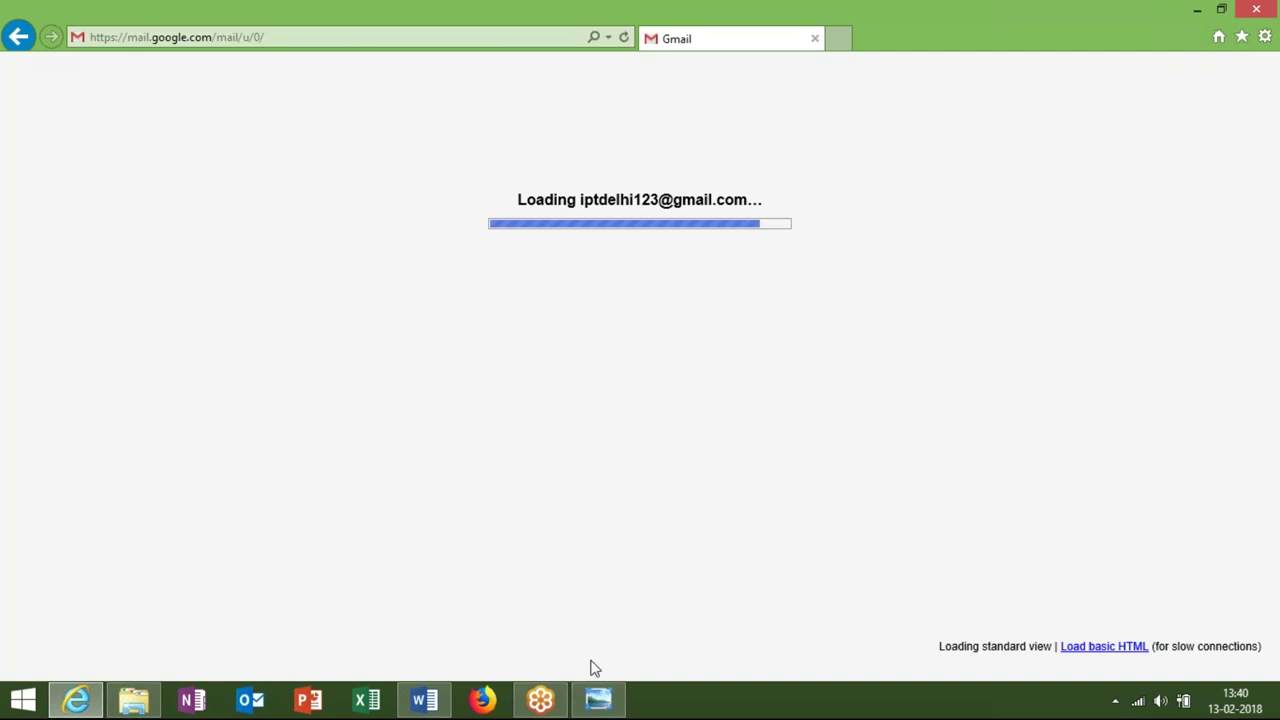
- Page through seven saved pictures in Photo Viewer, then switch to Gmail and the Downloads folder
{"action": "left_click", "coordinate": [598, 700]}
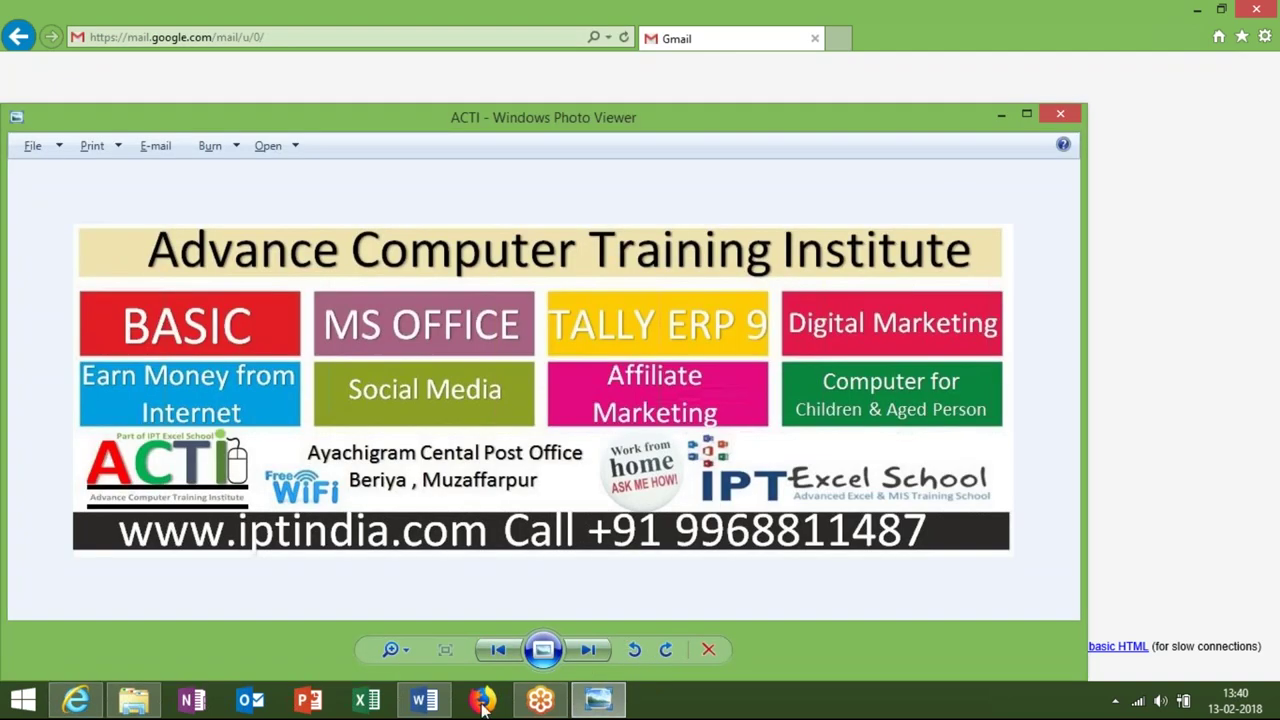
{"action": "left_click", "coordinate": [587, 651]}
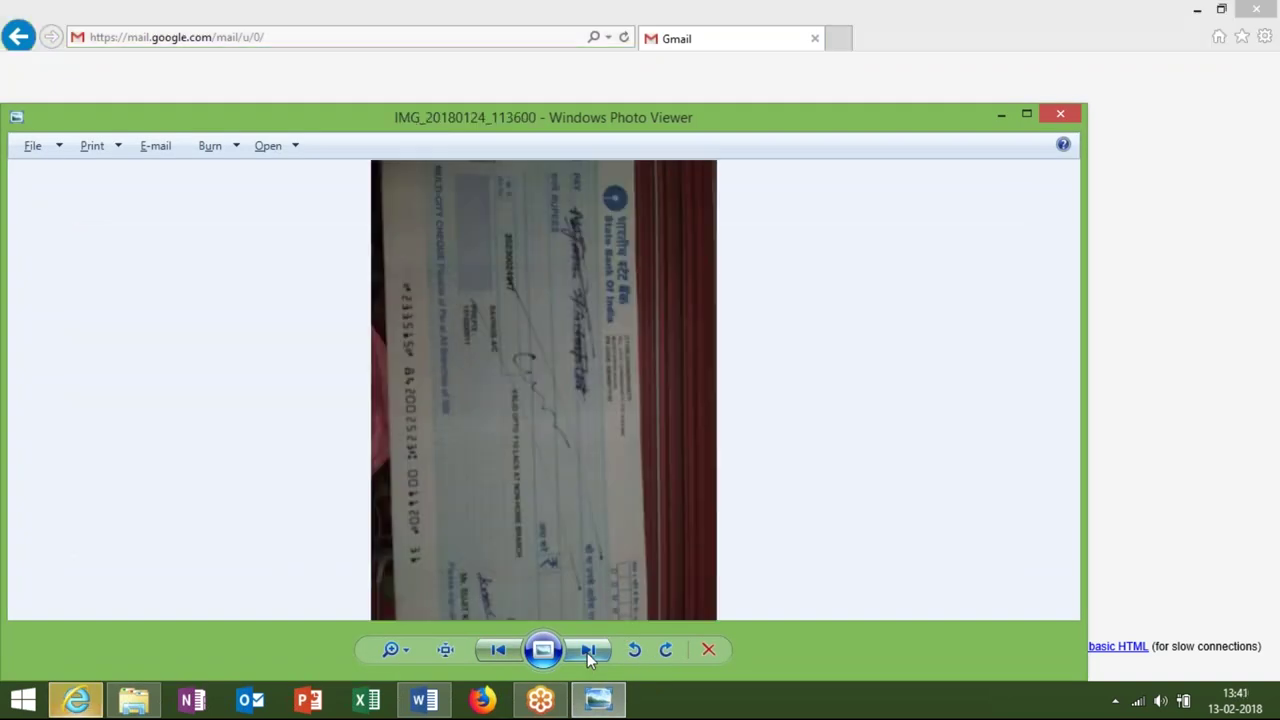
{"action": "left_click", "coordinate": [587, 651]}
{"action": "left_click", "coordinate": [587, 651]}
{"action": "left_click", "coordinate": [587, 651]}
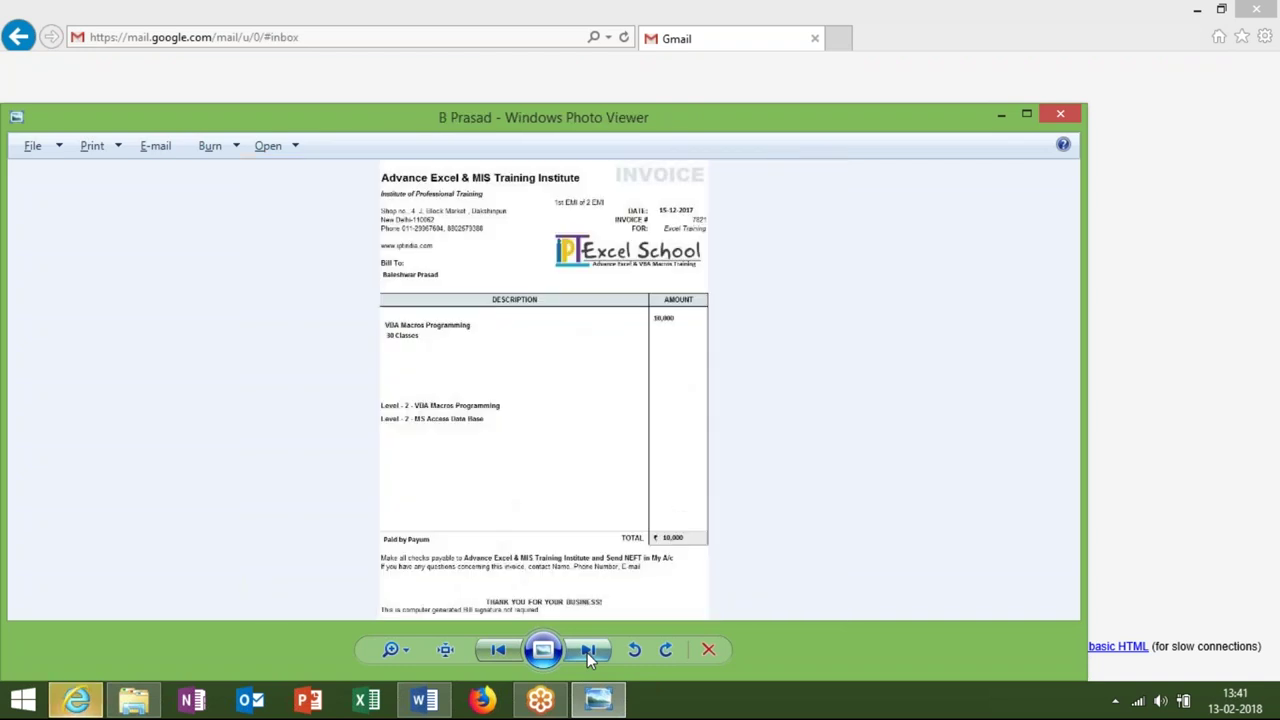
{"action": "left_click", "coordinate": [587, 651]}
{"action": "left_click", "coordinate": [587, 651]}
{"action": "left_click", "coordinate": [587, 651]}
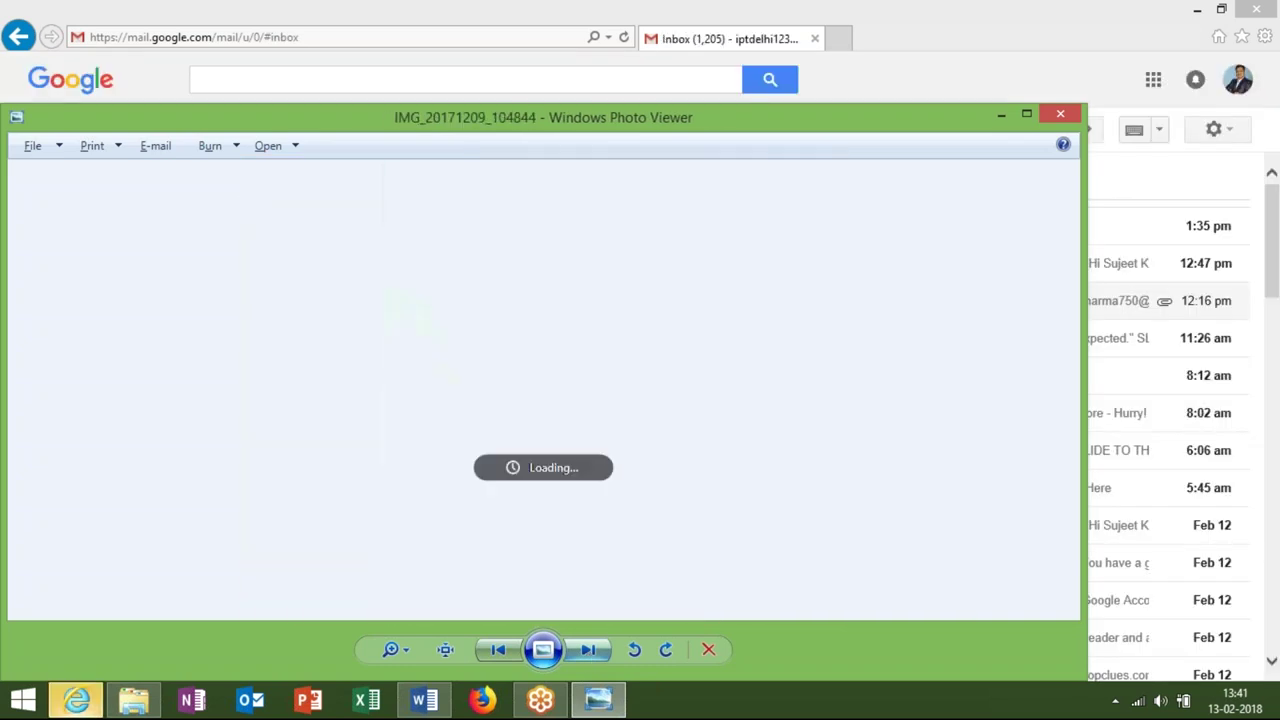
{"action": "left_click", "coordinate": [76, 700]}
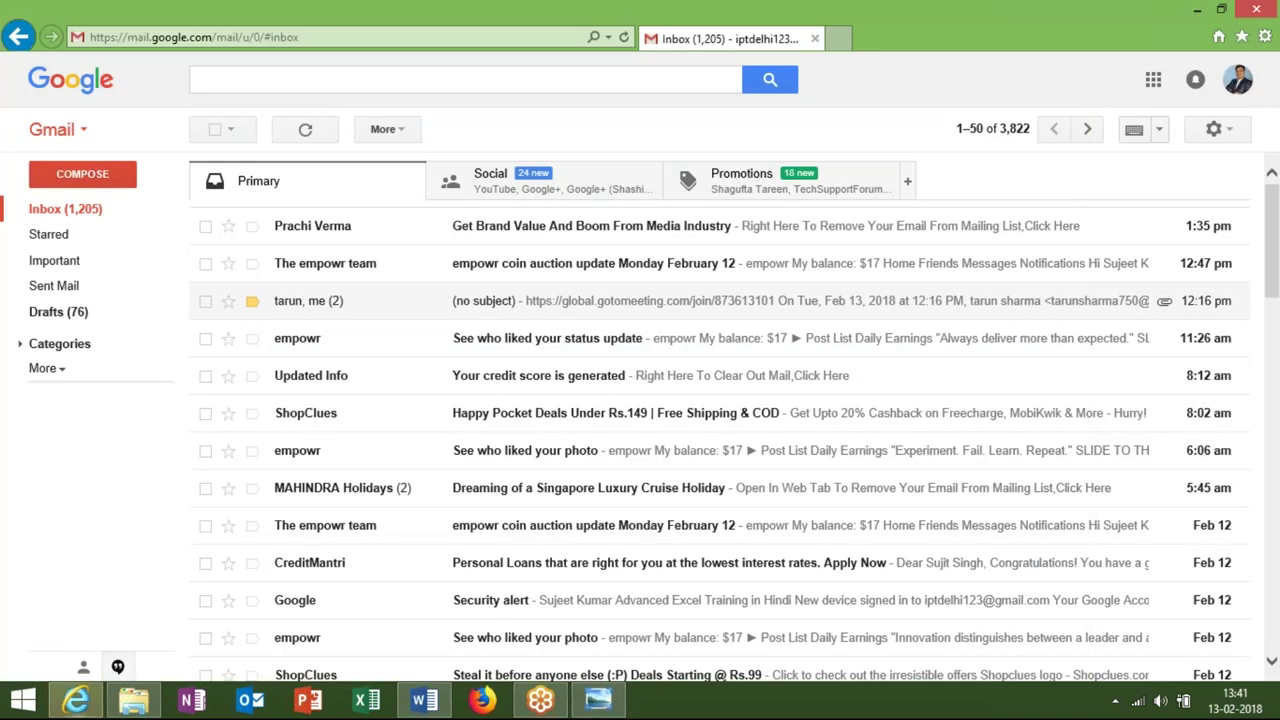
{"action": "left_click", "coordinate": [127, 707]}
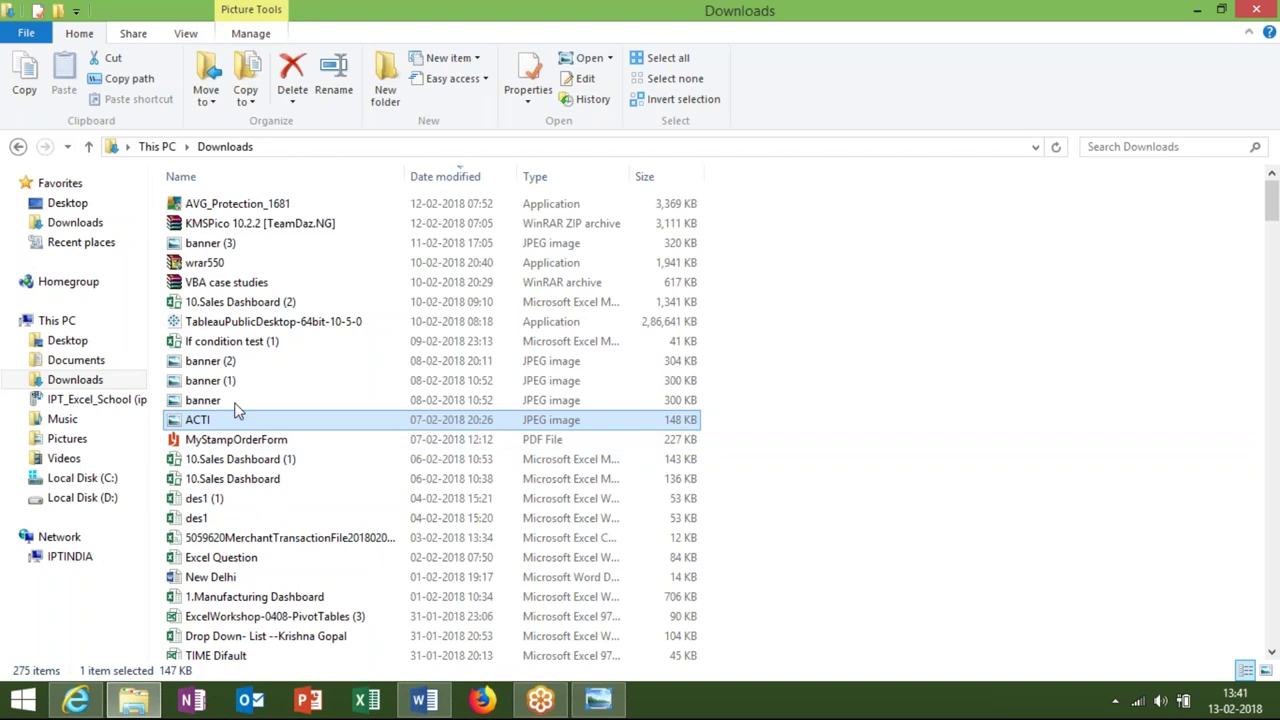
- Open the banner image in Windows Photo Viewer and look it over
{"action": "double_click", "coordinate": [216, 402]}
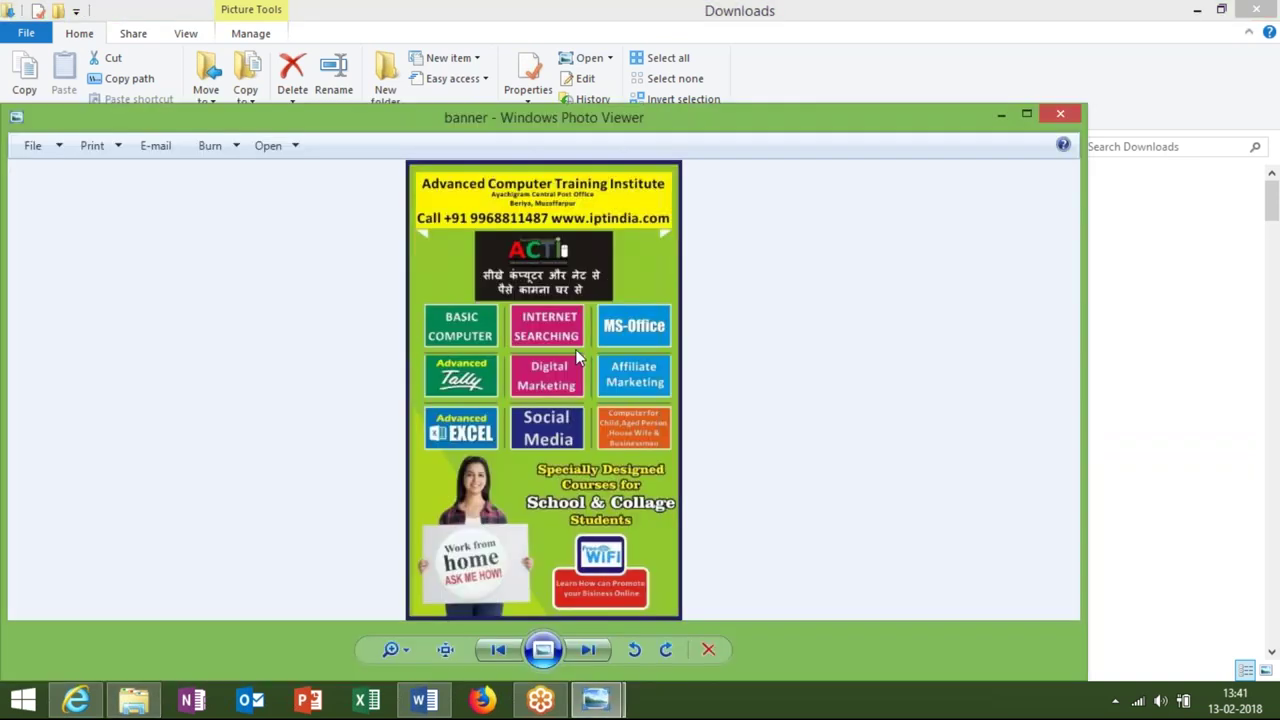
{"action": "scroll", "coordinate": [575, 349], "scroll_direction": "up", "scroll_amount": 2}
{"action": "scroll", "coordinate": [575, 349], "scroll_direction": "down", "scroll_amount": 2}
{"action": "scroll", "coordinate": [575, 349], "scroll_direction": "up", "scroll_amount": 3}
{"action": "scroll", "coordinate": [544, 347], "scroll_direction": "up", "scroll_amount": 2}
{"action": "scroll", "coordinate": [594, 350], "scroll_direction": "down", "scroll_amount": 5}
- Confirm the banner is 800 x 1335 pixels in its Properties details, then close the viewer and return to Gmail
{"action": "left_click", "coordinate": [36, 148]}
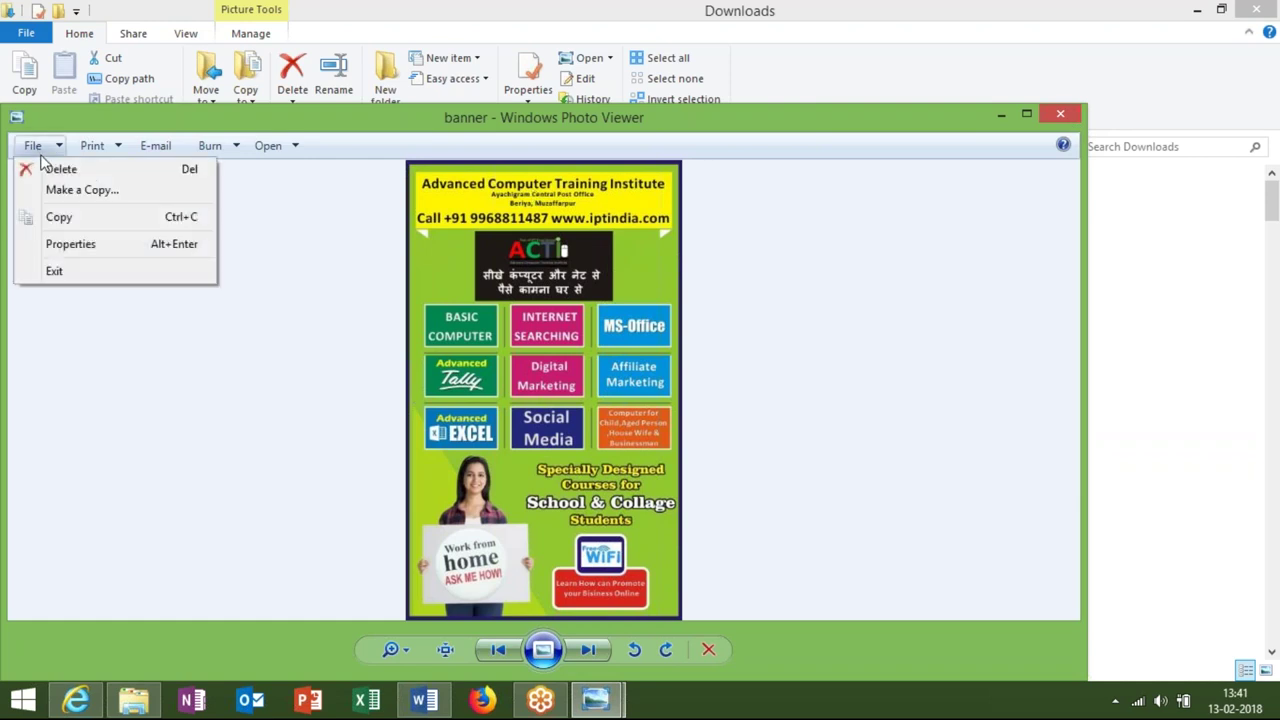
{"action": "left_click", "coordinate": [80, 245]}
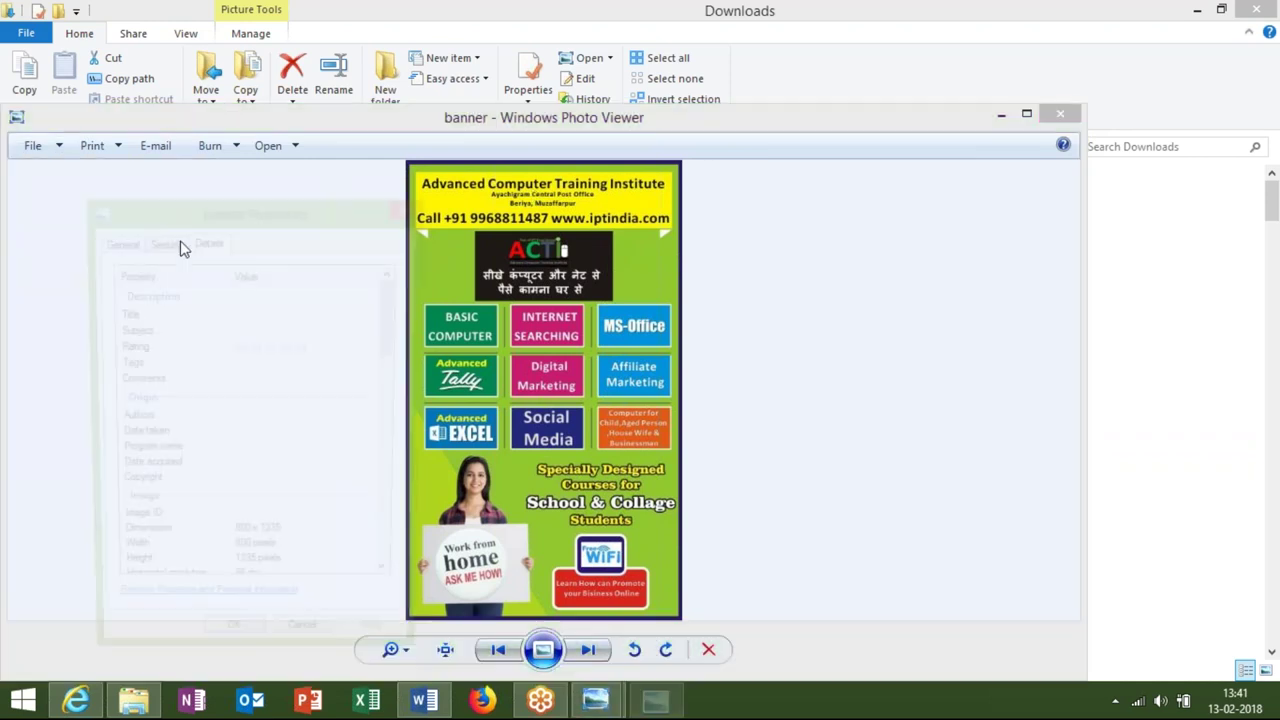
{"action": "left_click", "coordinate": [290, 330]}
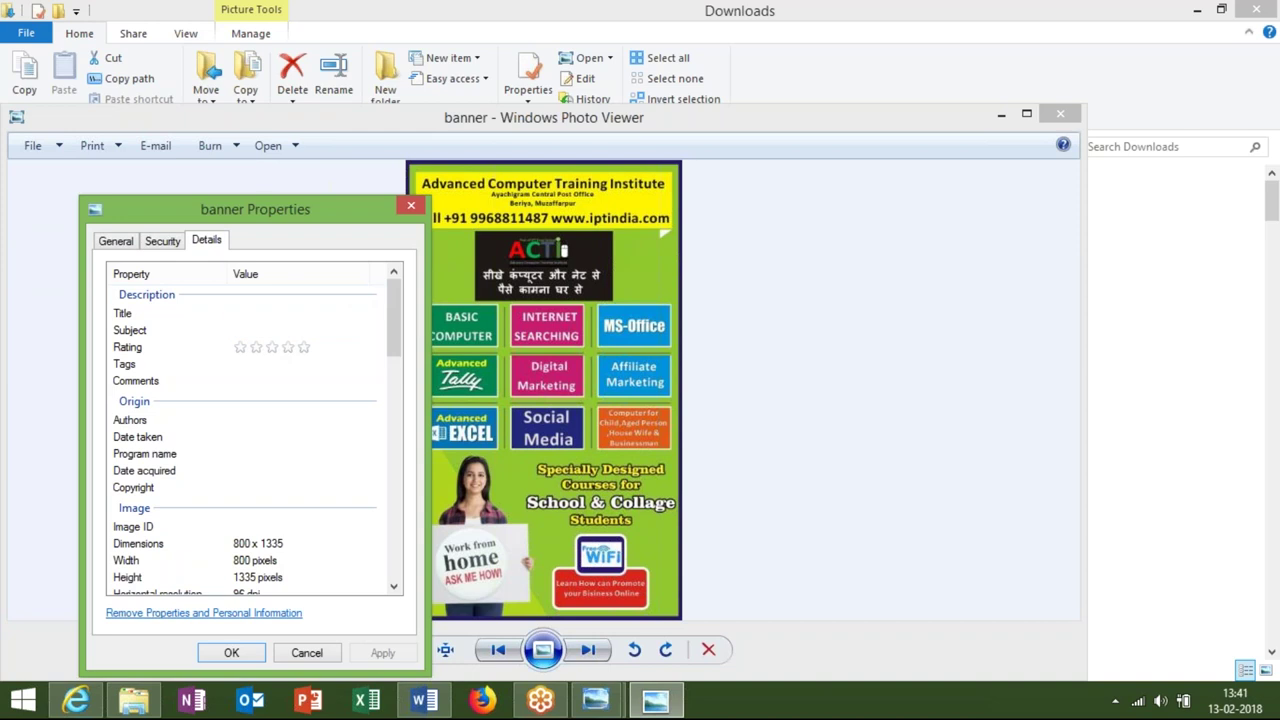
{"action": "left_click", "coordinate": [402, 207]}
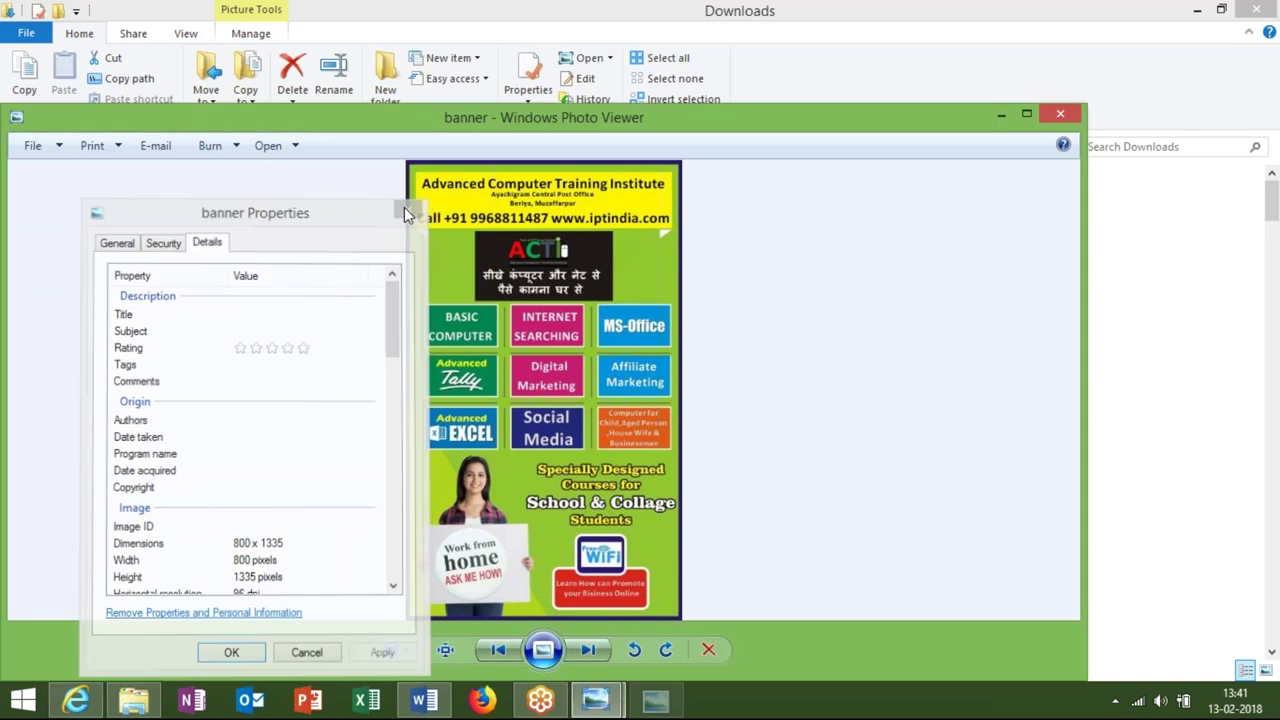
{"action": "left_click", "coordinate": [1075, 118]}
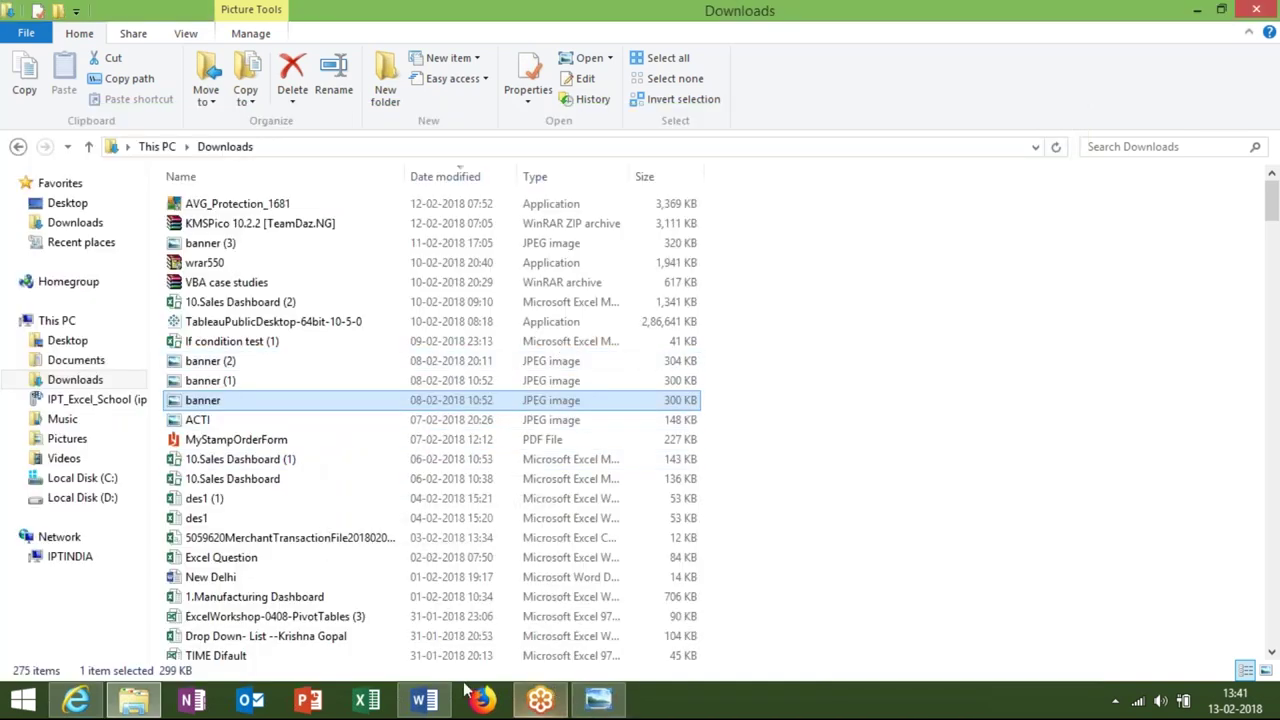
{"action": "left_click", "coordinate": [82, 704]}
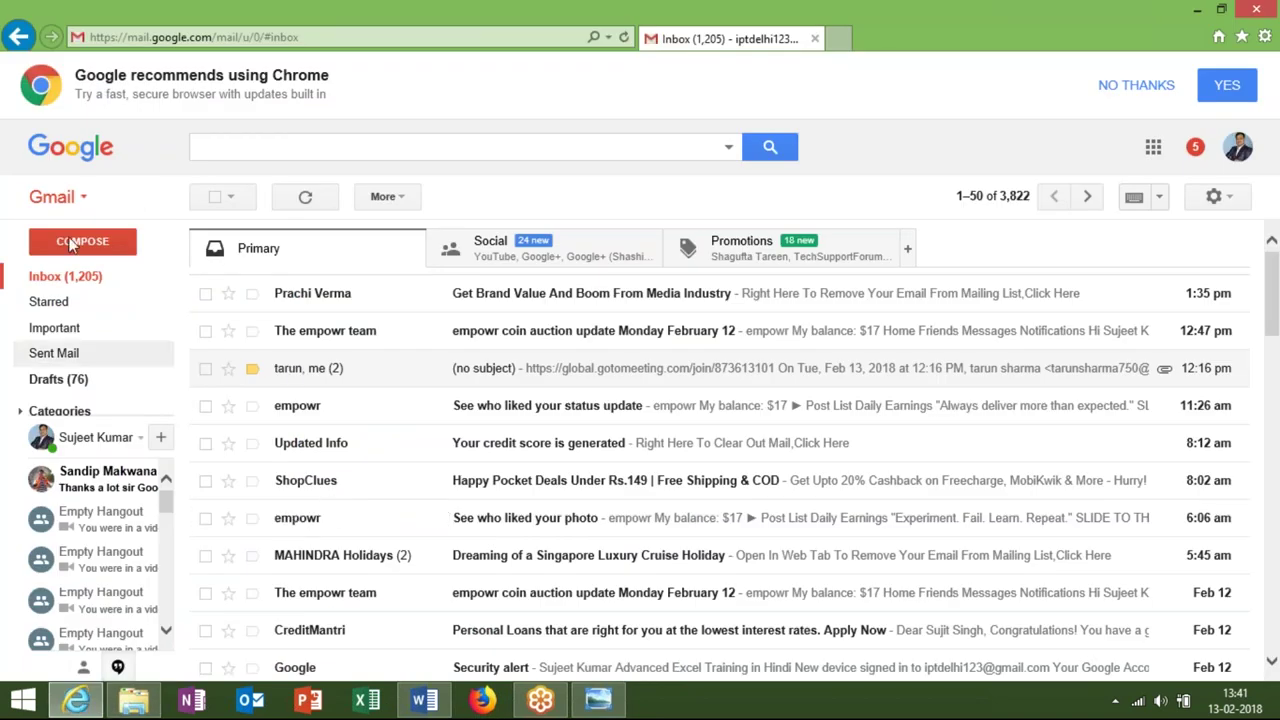
- Open the (no subject) conversation and drag the banner image from Downloads into the reply body
{"action": "left_click", "coordinate": [352, 378]}
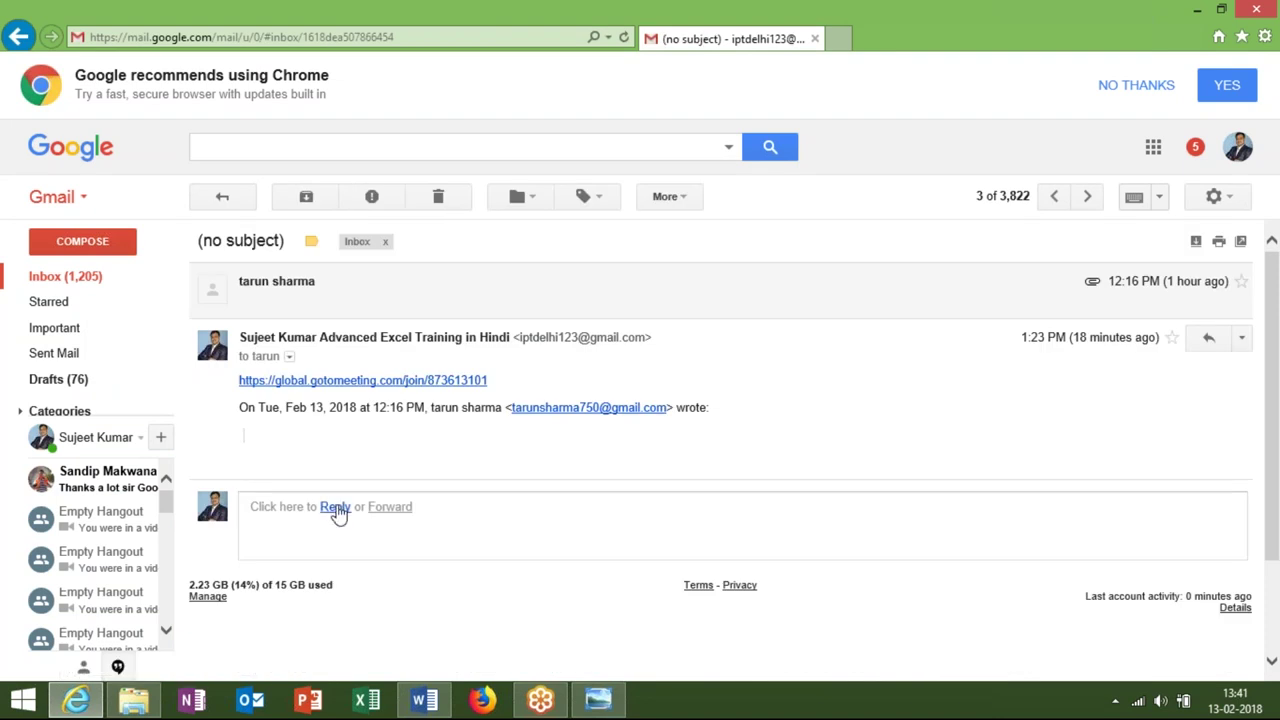
{"action": "left_click", "coordinate": [133, 700]}
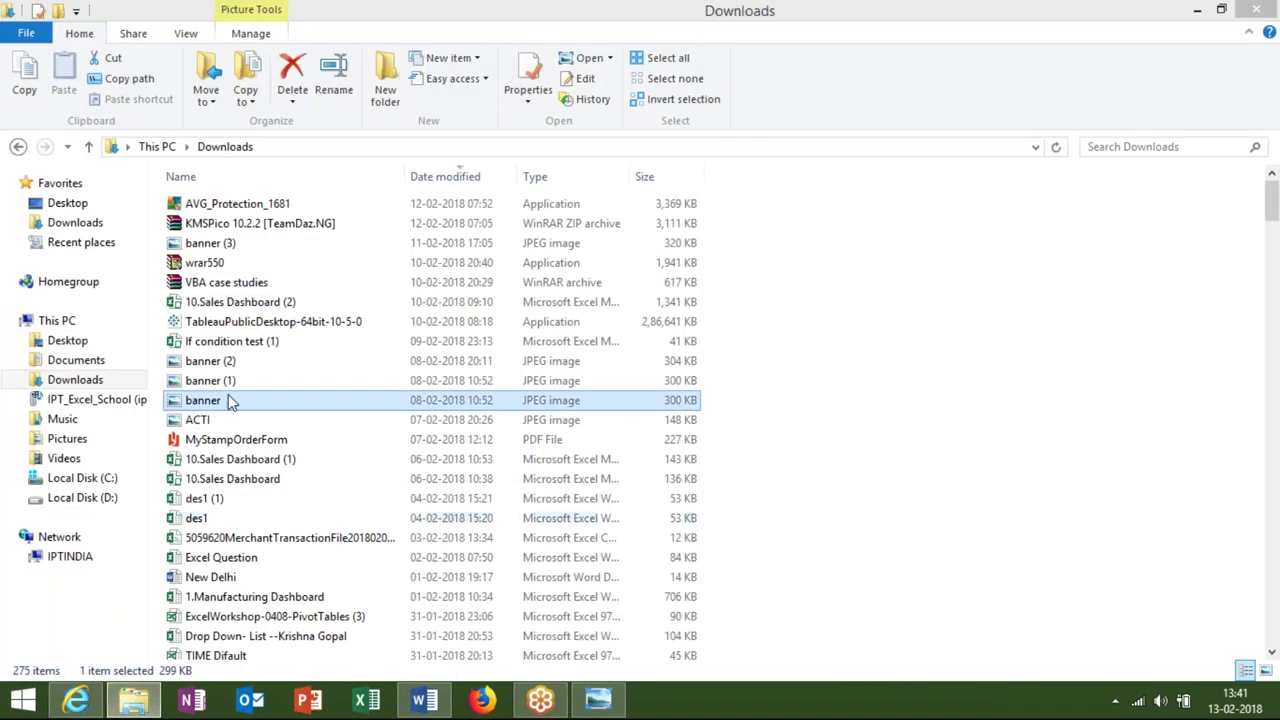
{"action": "left_click_drag", "start_coordinate": [228, 400], "coordinate": [298, 598]}
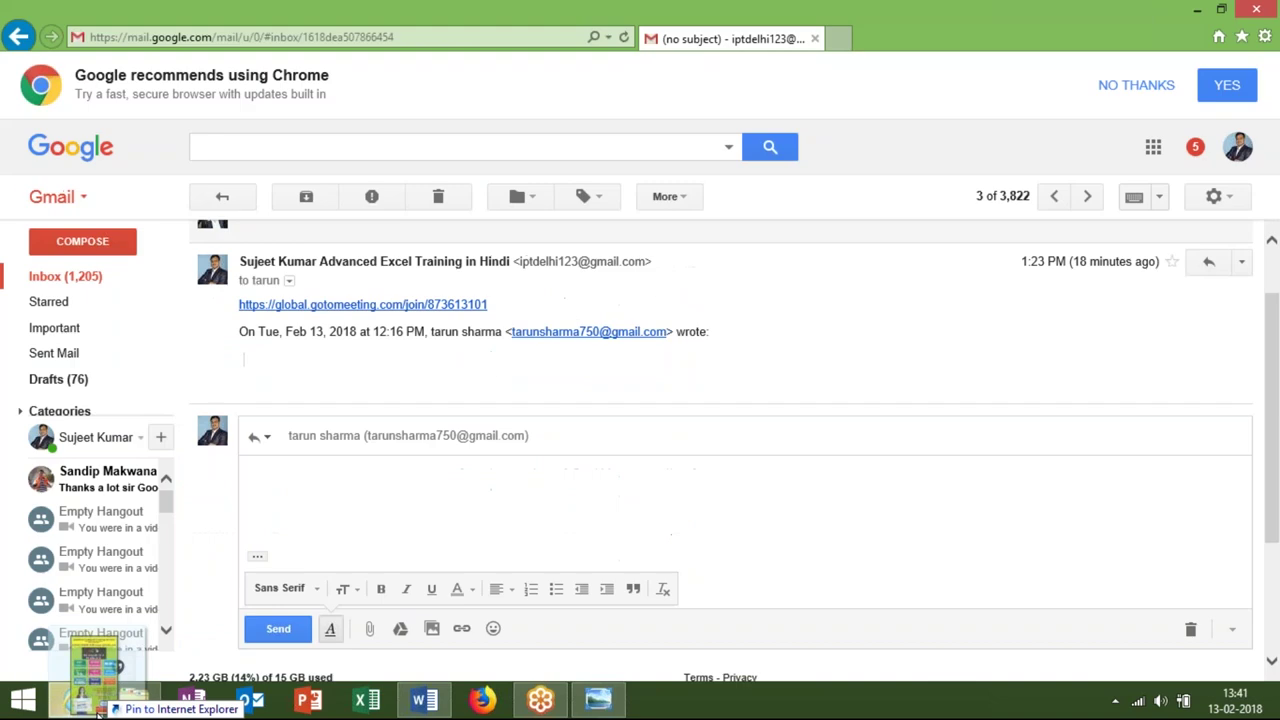
{"action": "left_click_drag", "start_coordinate": [298, 598], "coordinate": [335, 500]}
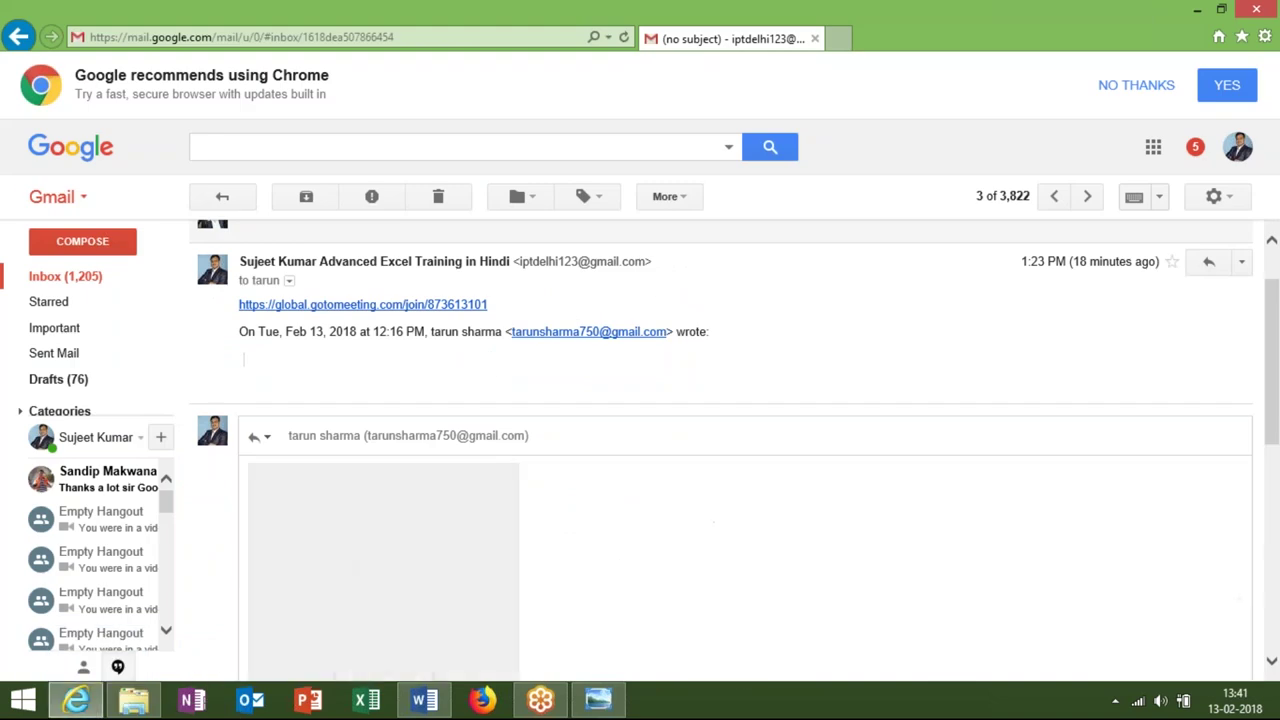